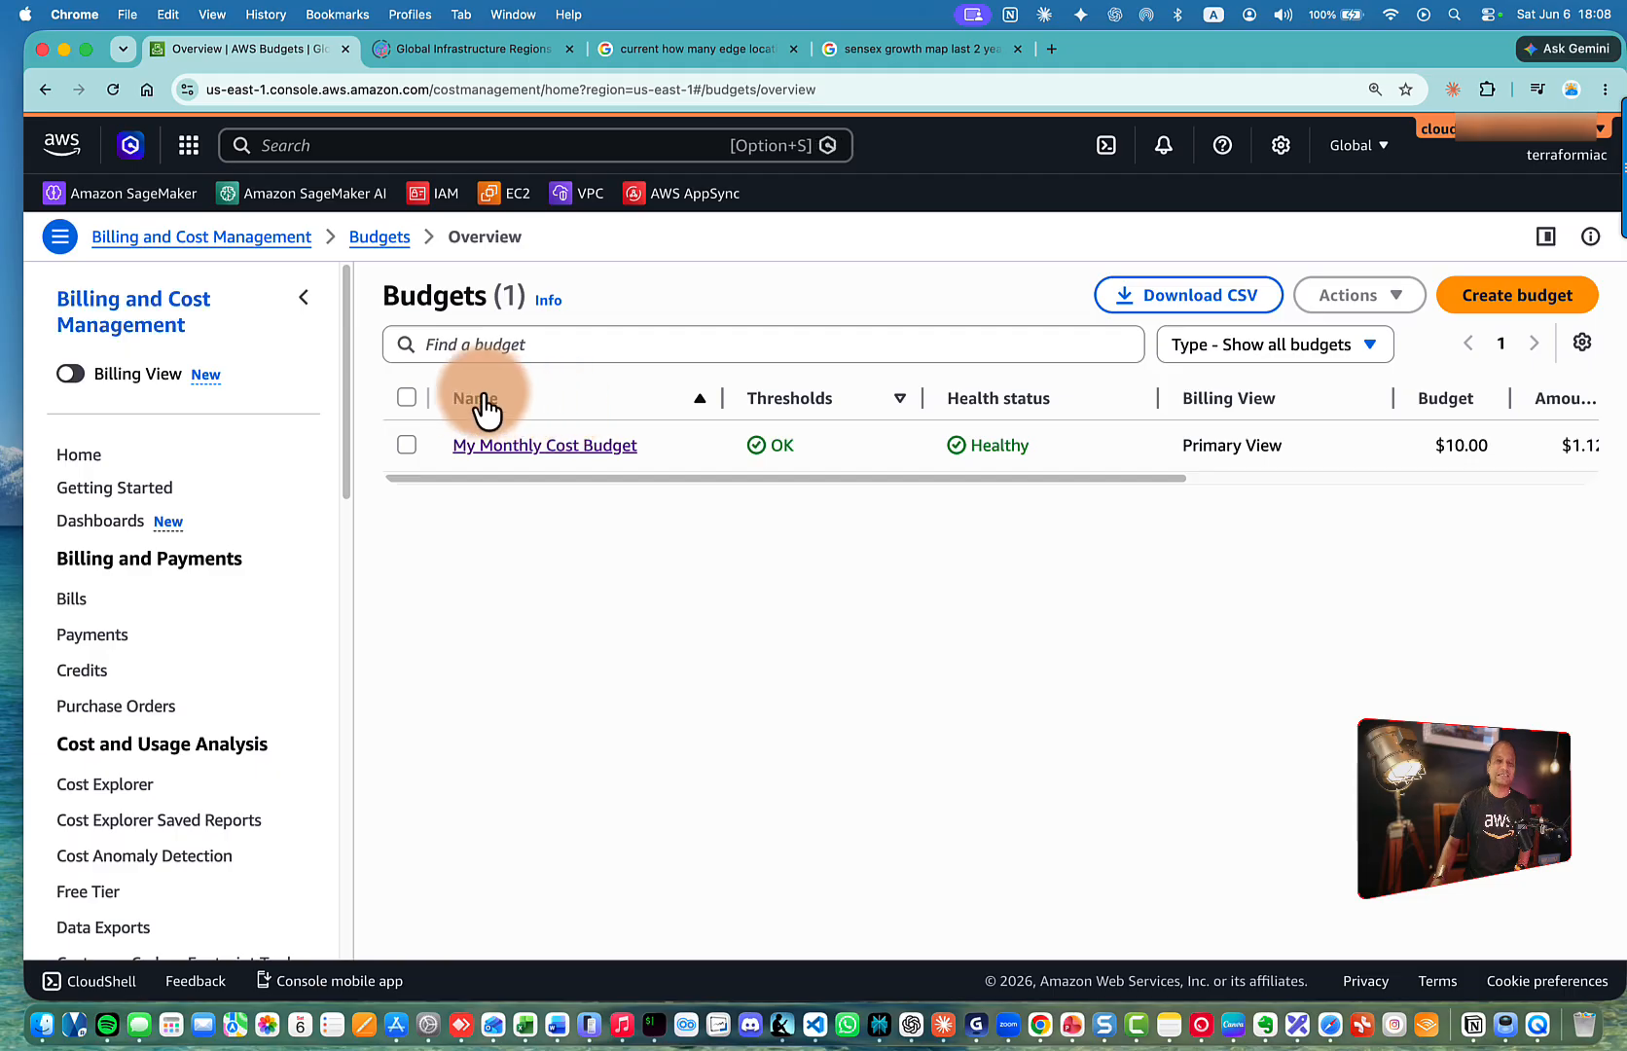
{"action": "scroll", "coordinate": [164, 331], "scroll_direction": "down", "scroll_amount": 15}
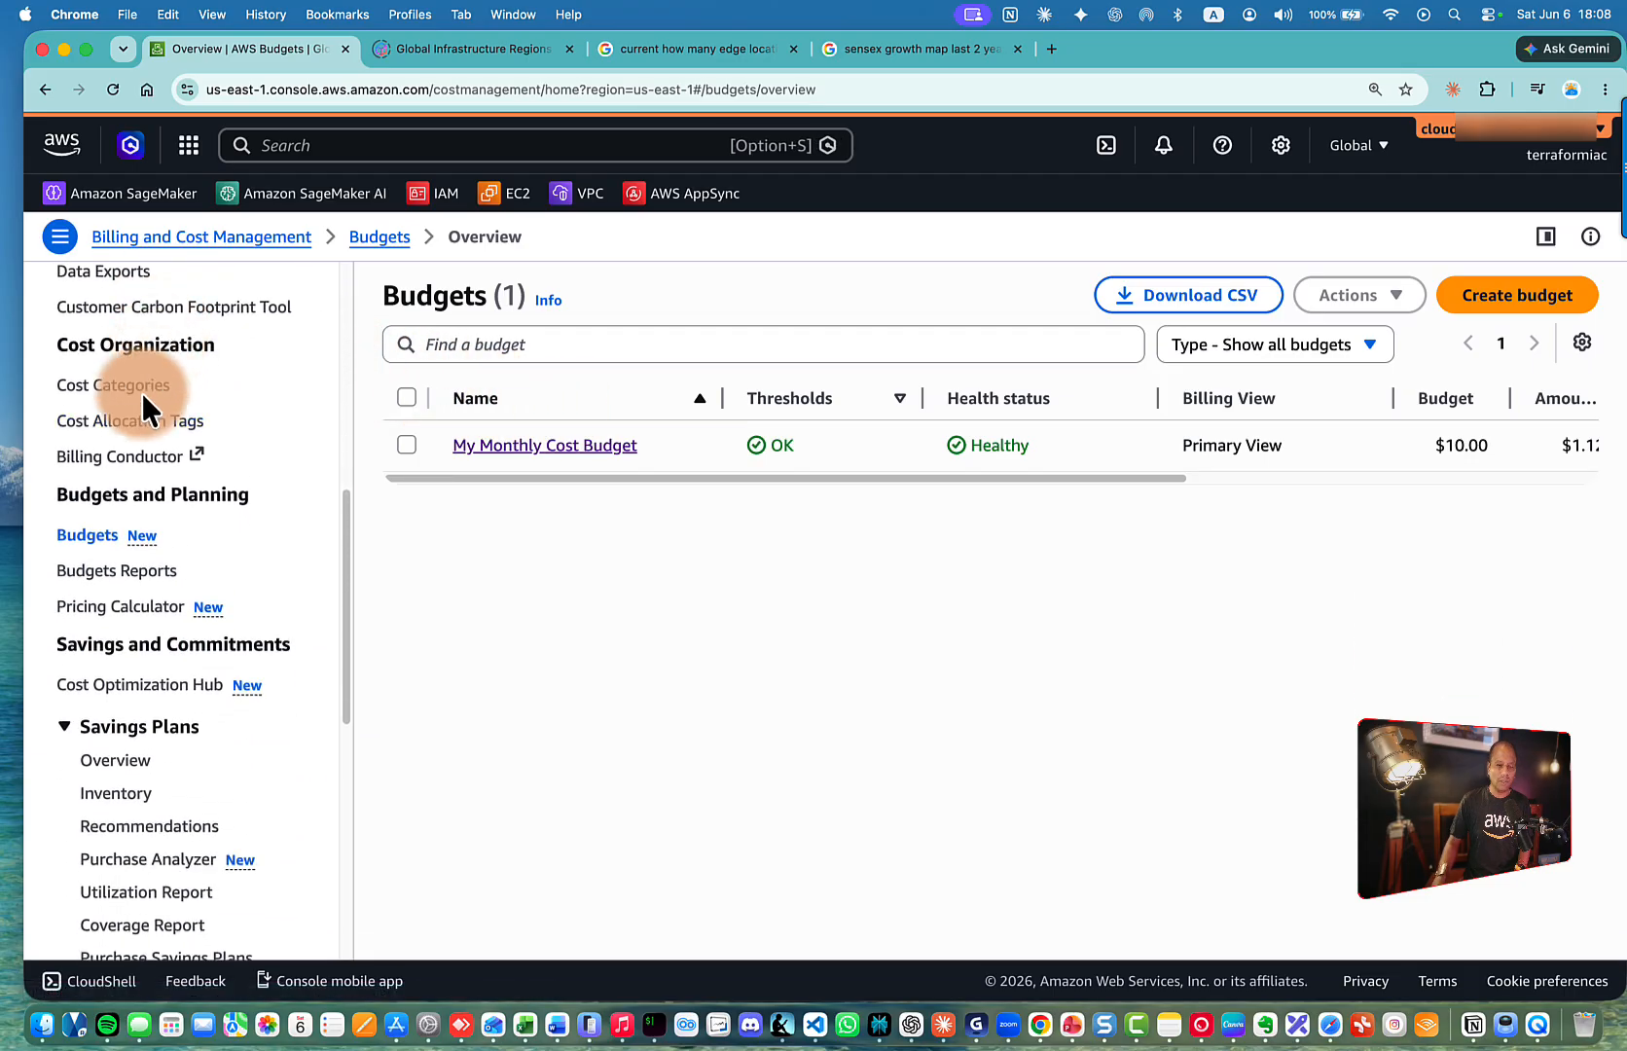
{"action": "left_click", "coordinate": [89, 537]}
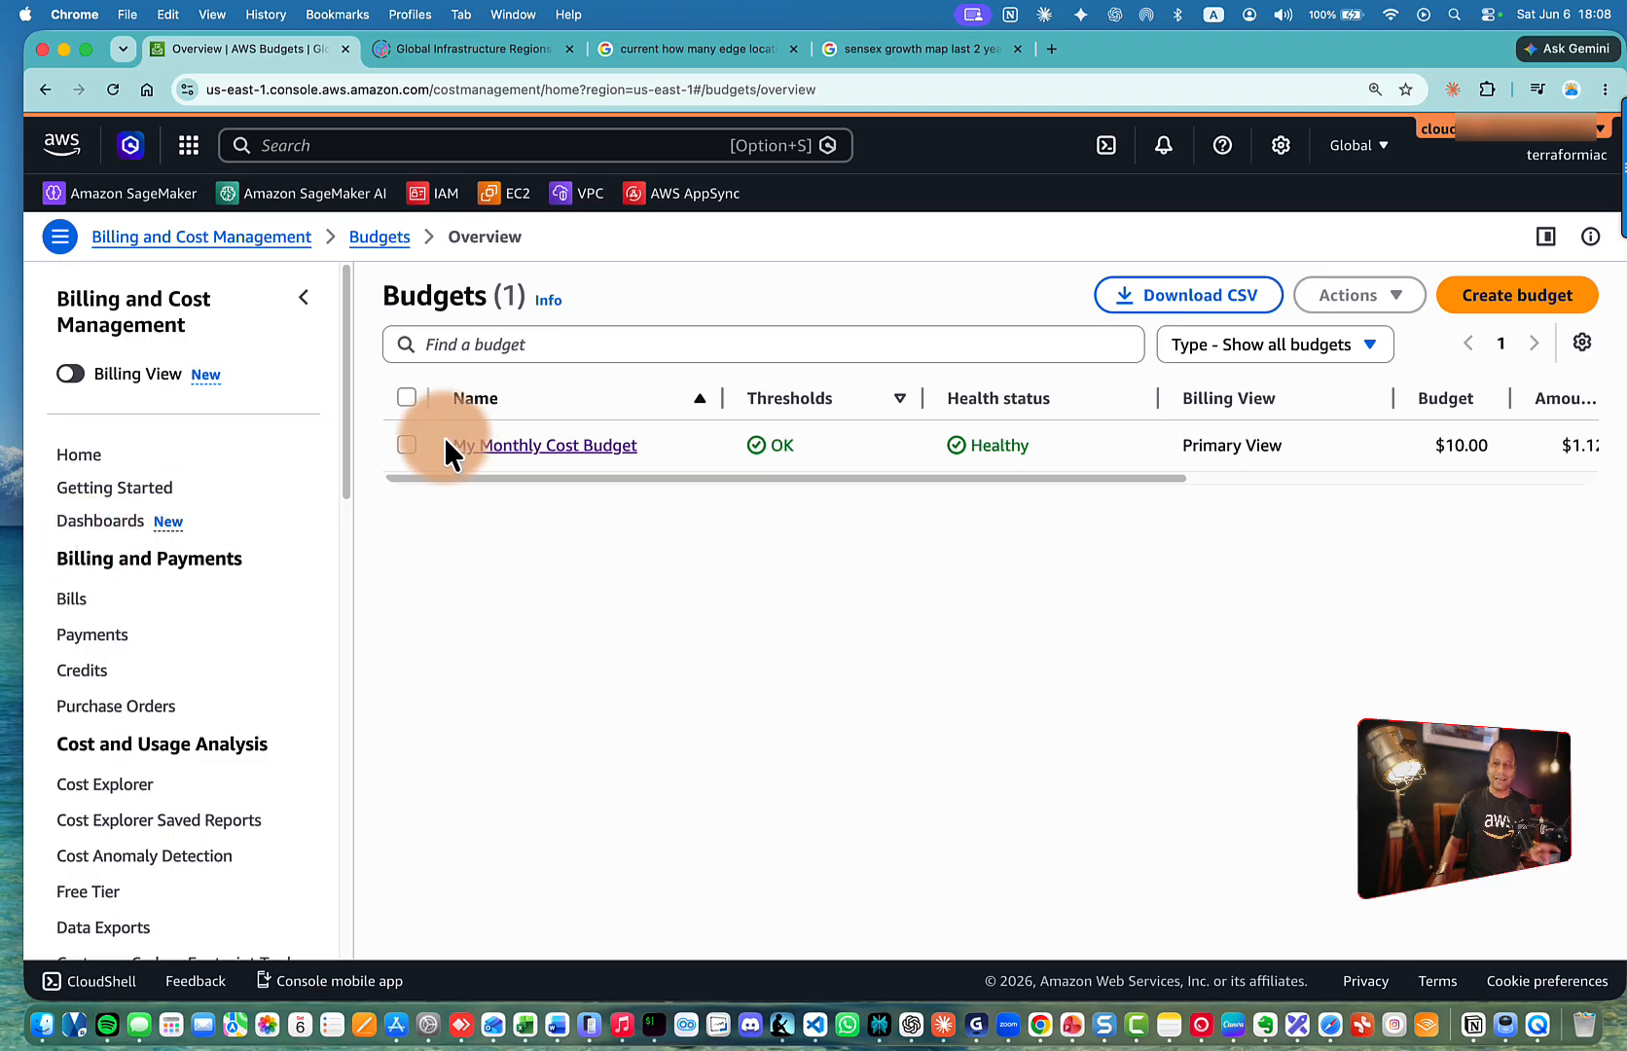
{"action": "left_click", "coordinate": [1489, 146]}
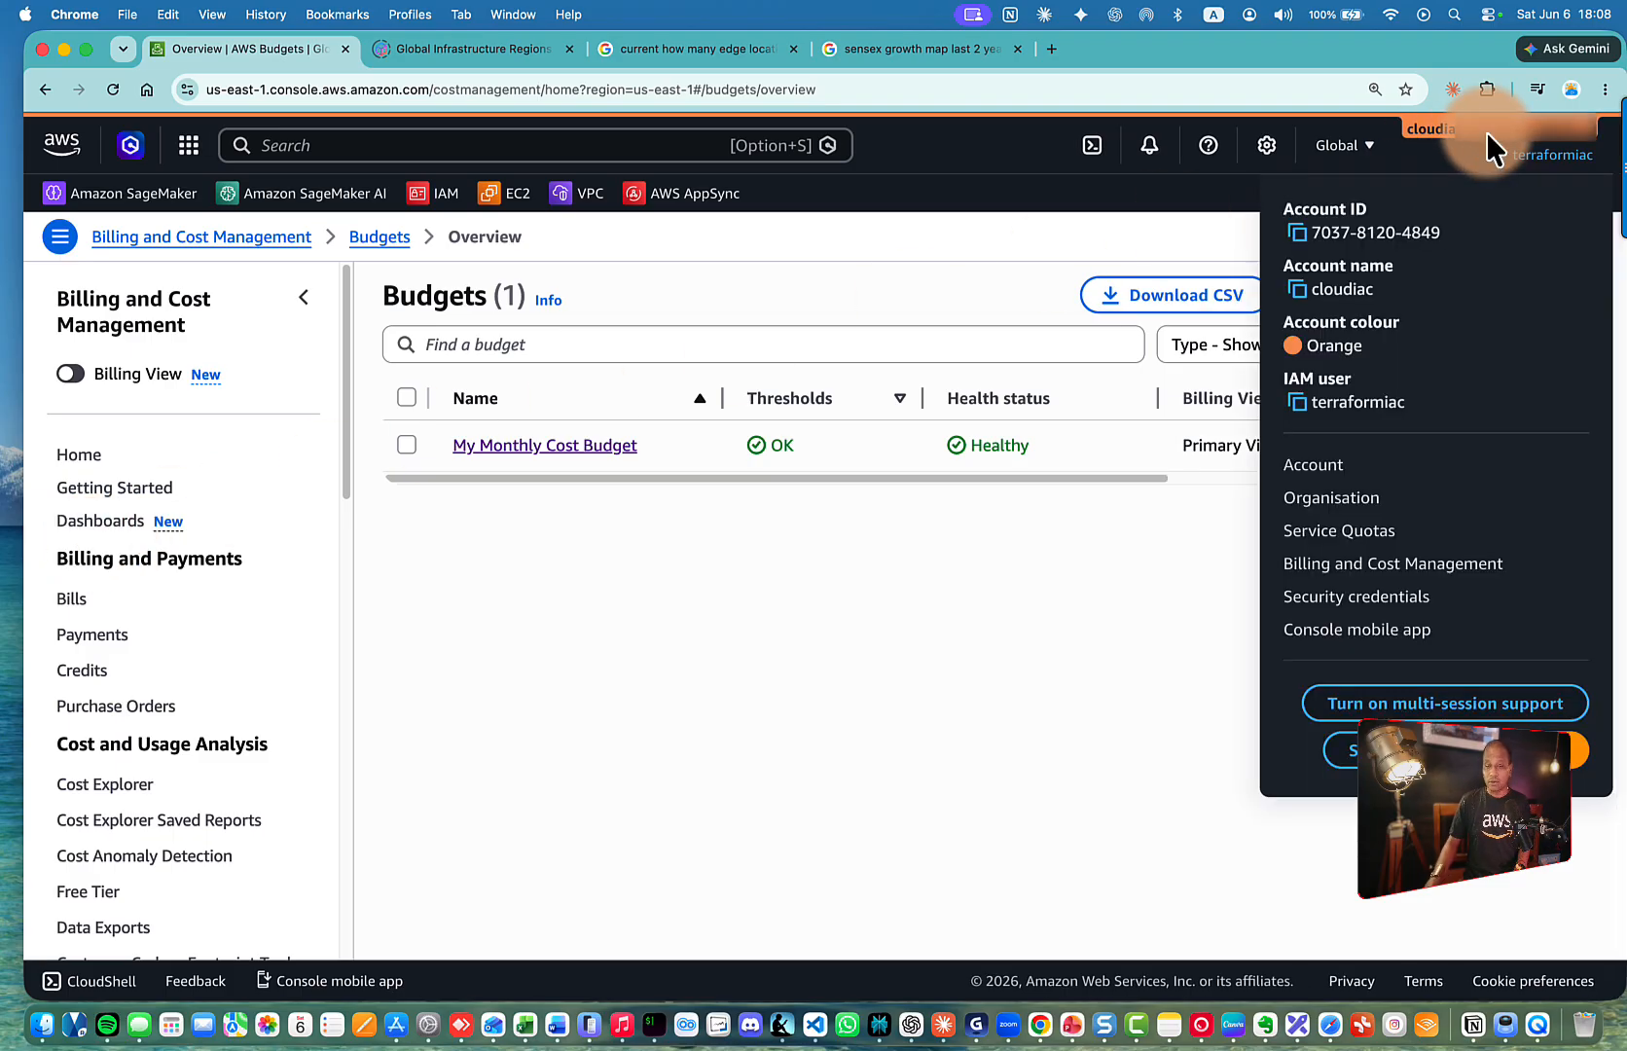
{"action": "left_click", "coordinate": [1339, 566]}
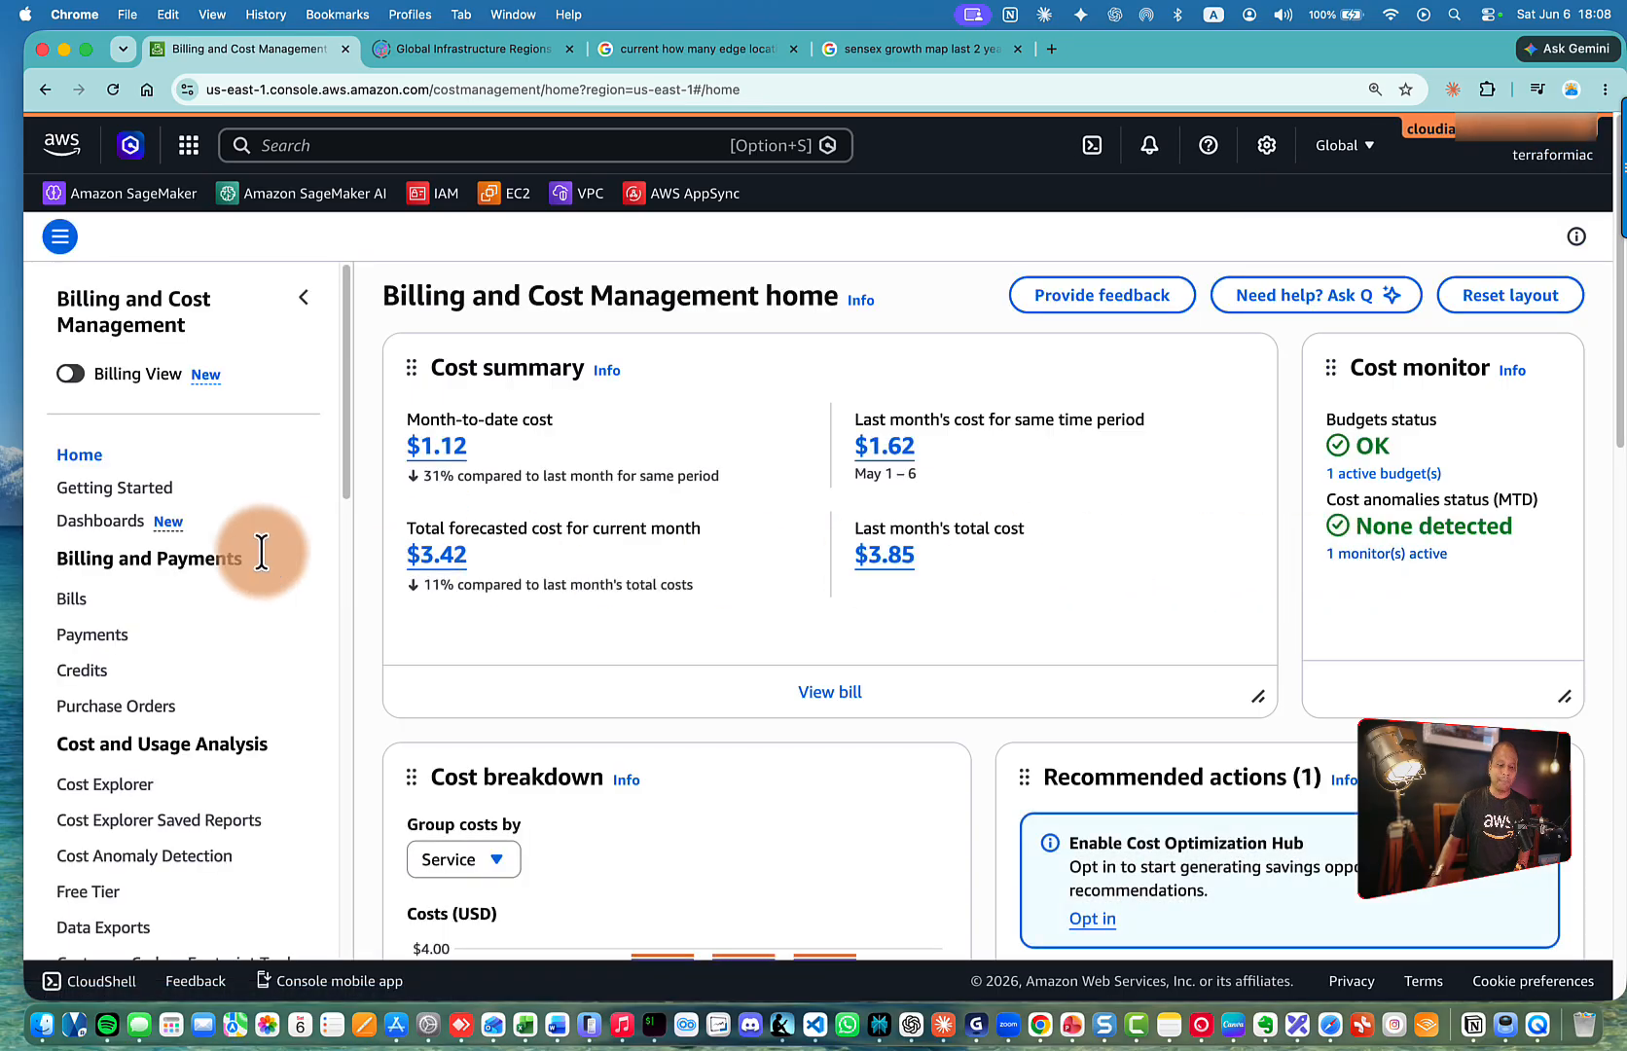
{"action": "scroll", "coordinate": [261, 550], "scroll_direction": "down", "scroll_amount": 5}
{"action": "scroll", "coordinate": [189, 604], "scroll_direction": "down", "scroll_amount": 1}
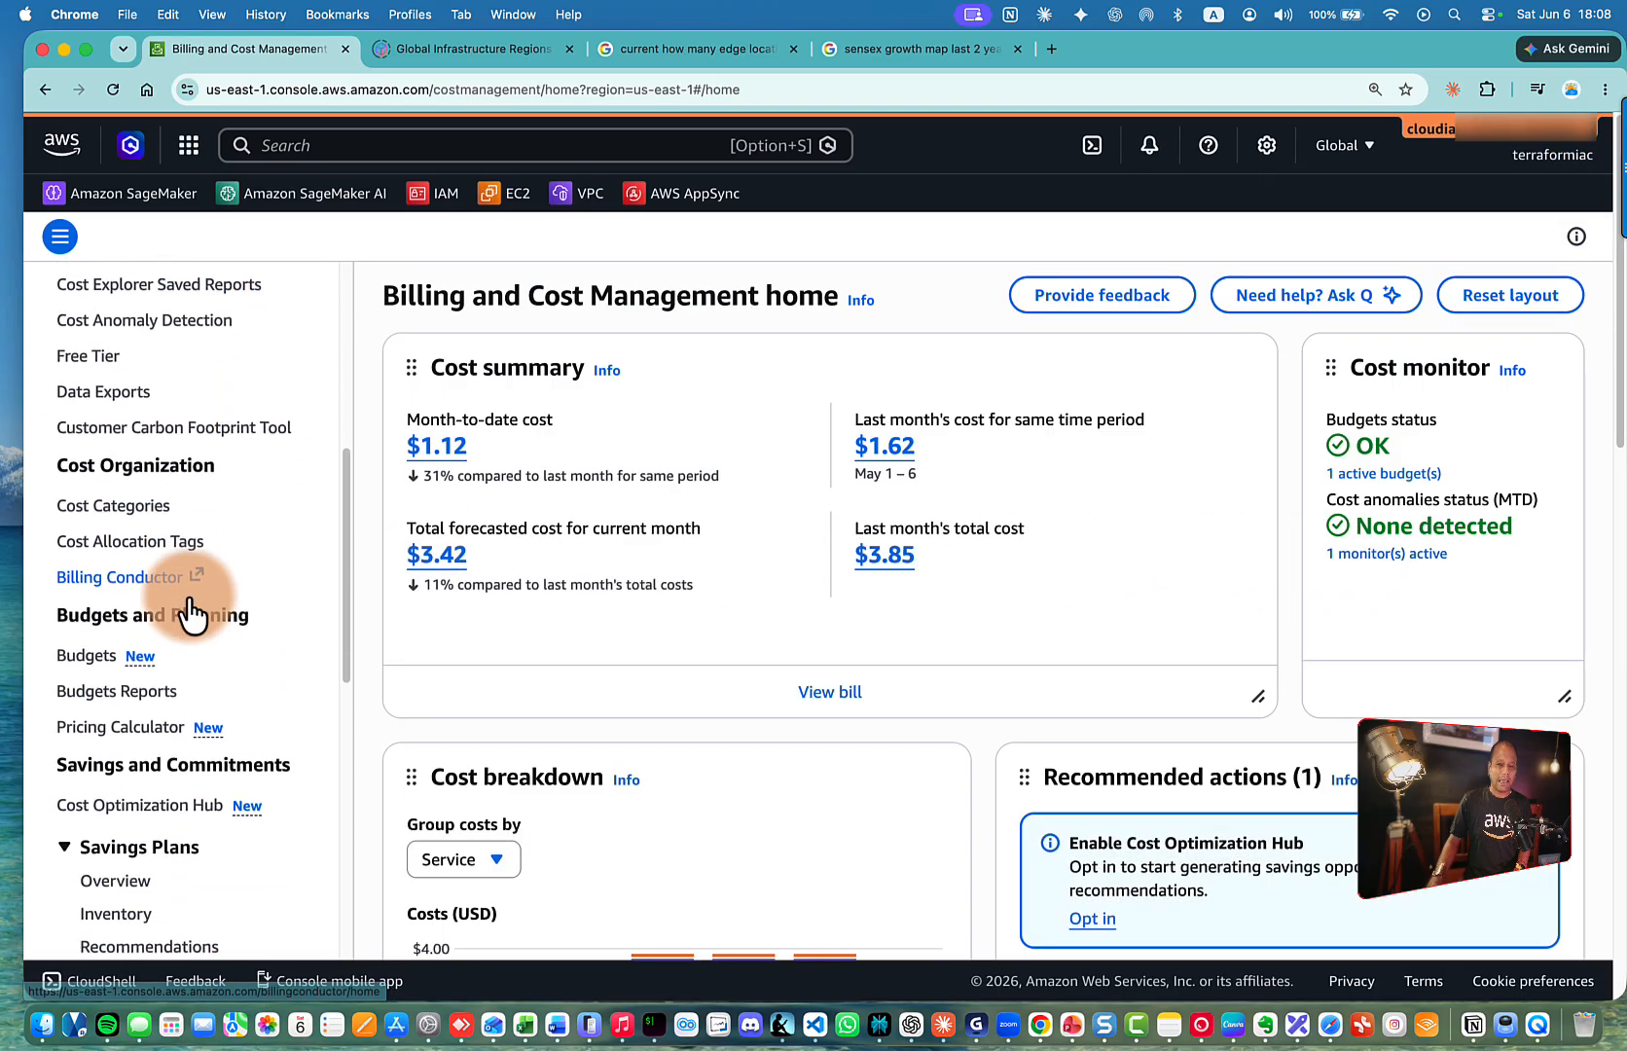
{"action": "left_click", "coordinate": [86, 652]}
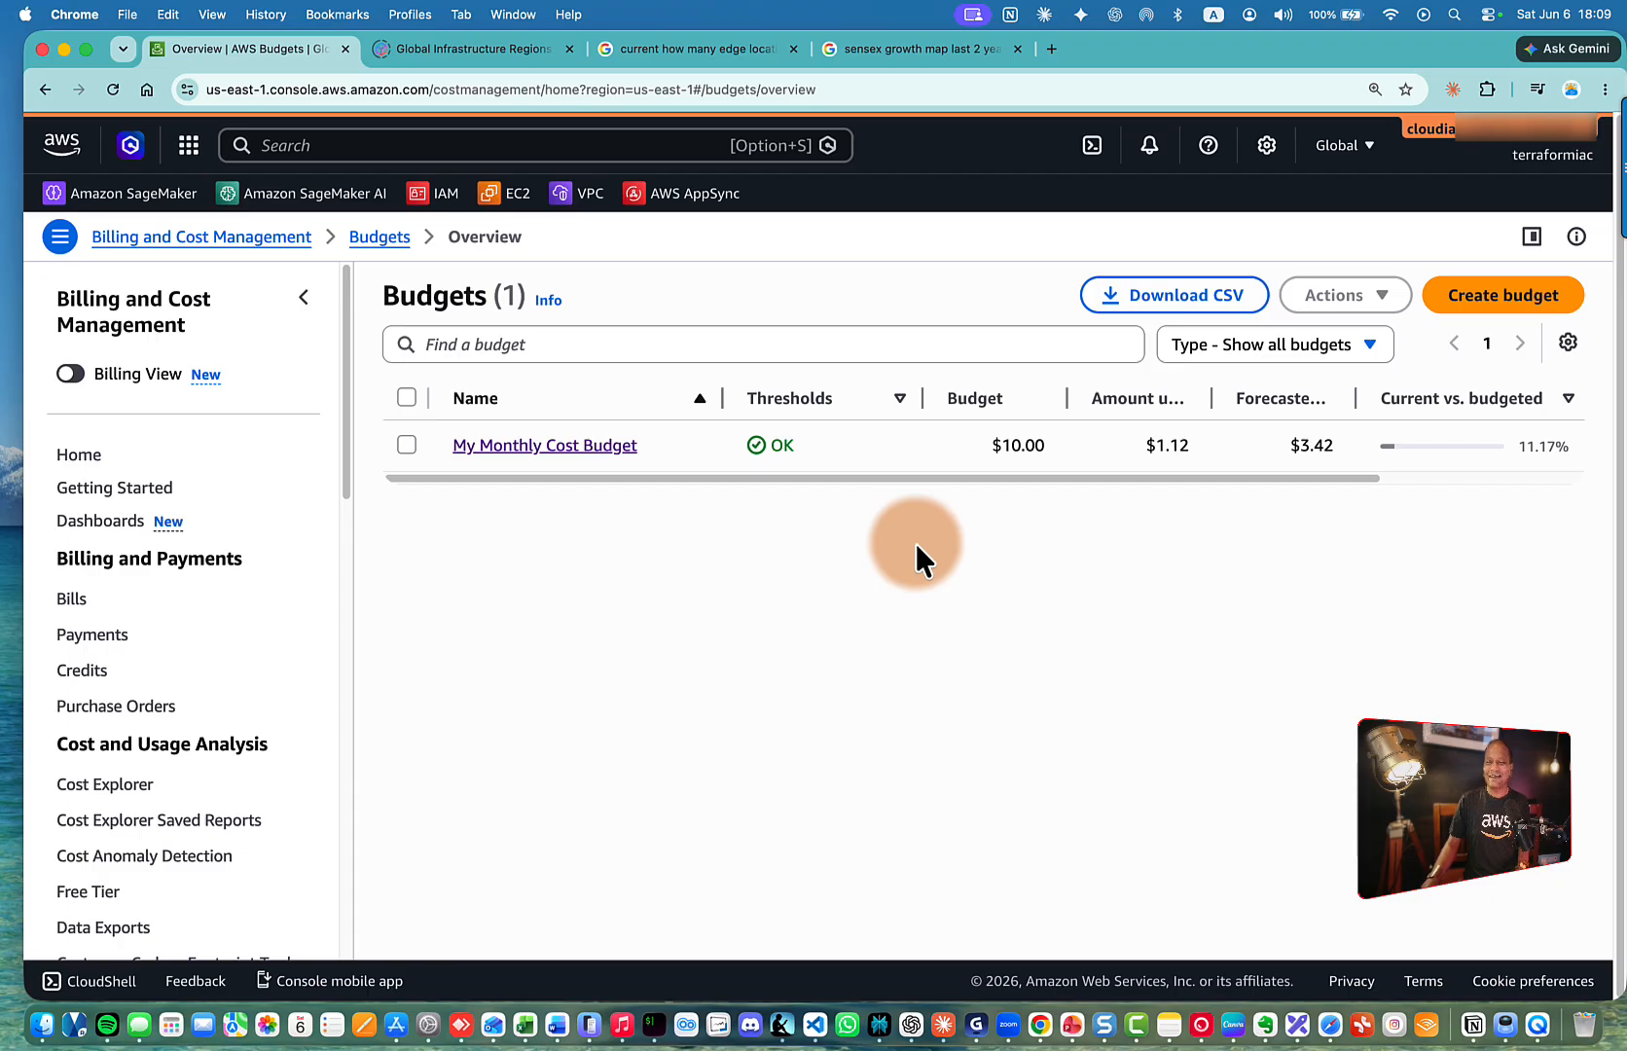
Start a new budget in the Create budget wizard and look over its template form
{"action": "left_click", "coordinate": [1504, 297]}
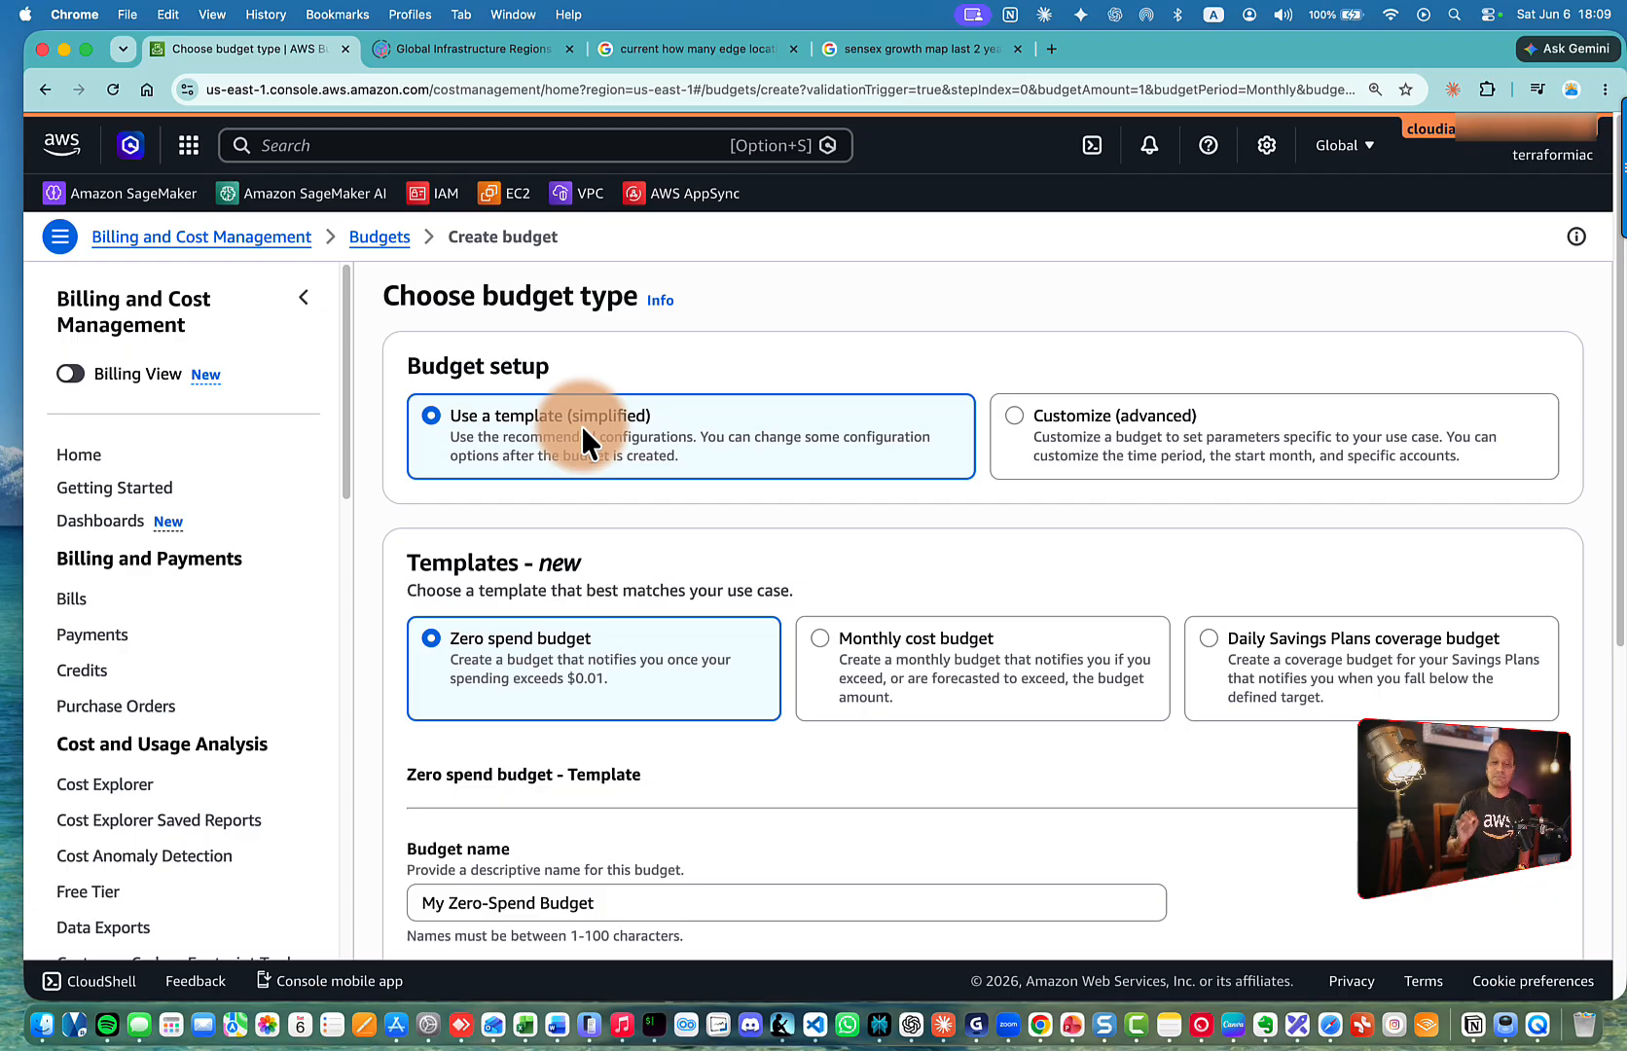
{"action": "scroll", "coordinate": [581, 426], "scroll_direction": "down", "scroll_amount": 3}
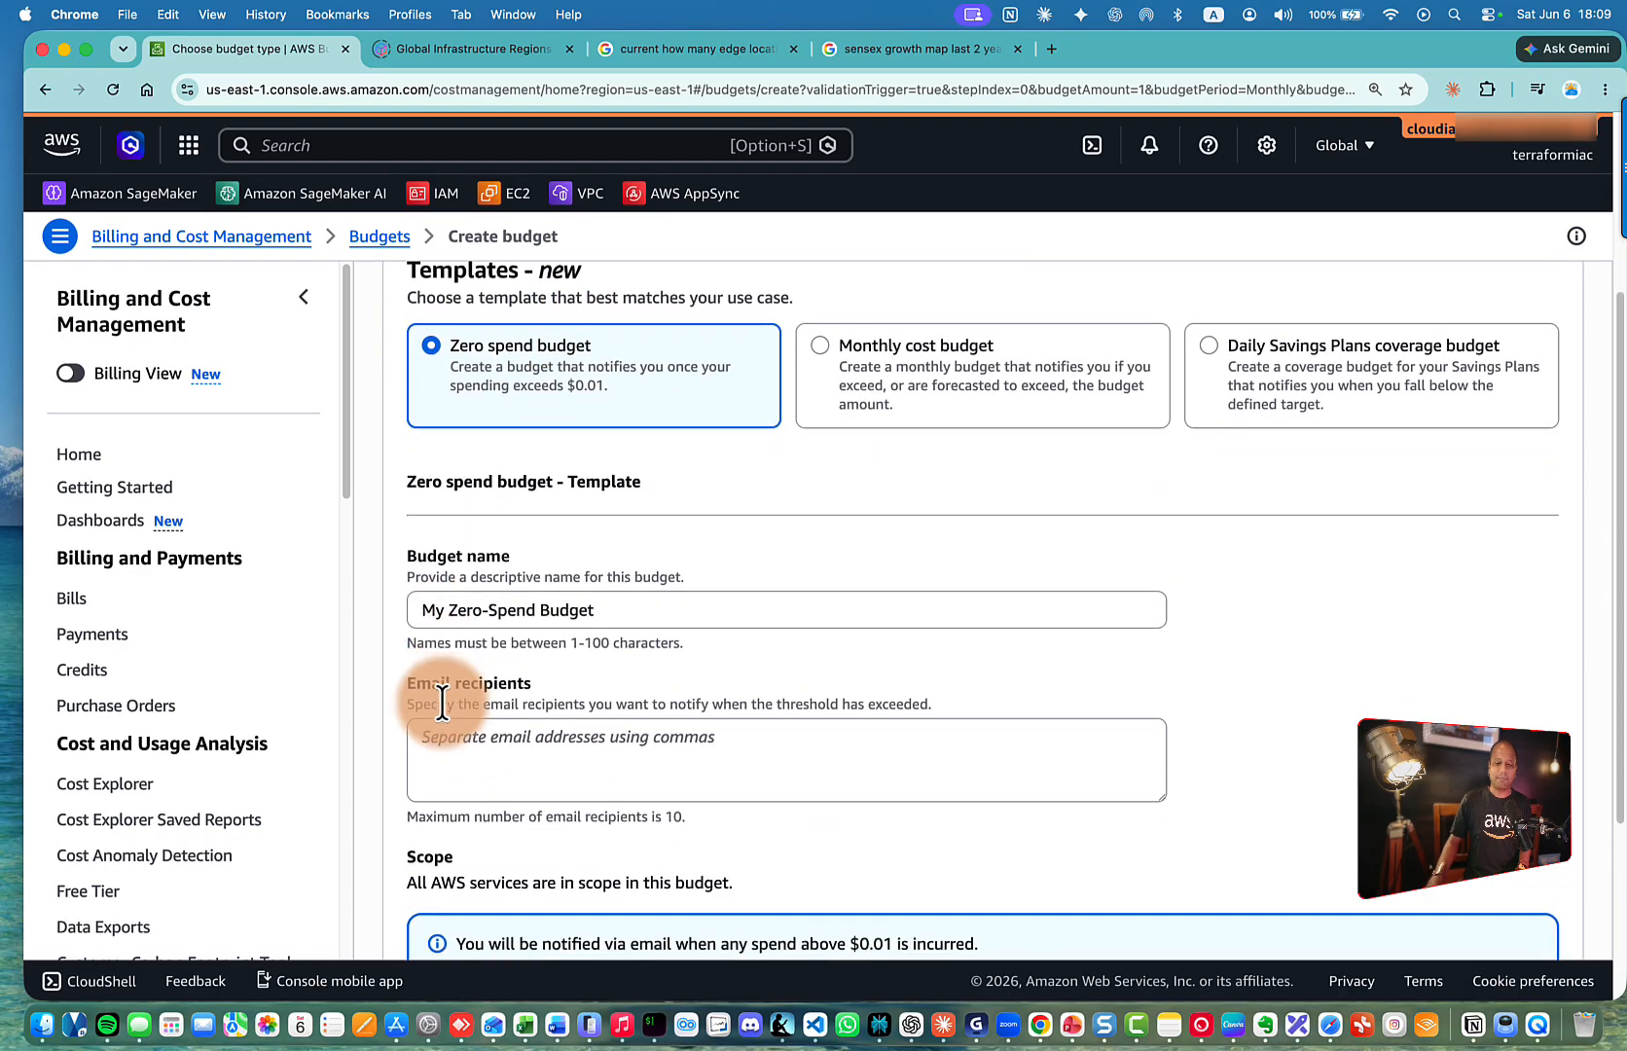
{"action": "left_click", "coordinate": [450, 665]}
{"action": "scroll", "coordinate": [457, 670], "scroll_direction": "down", "scroll_amount": 3}
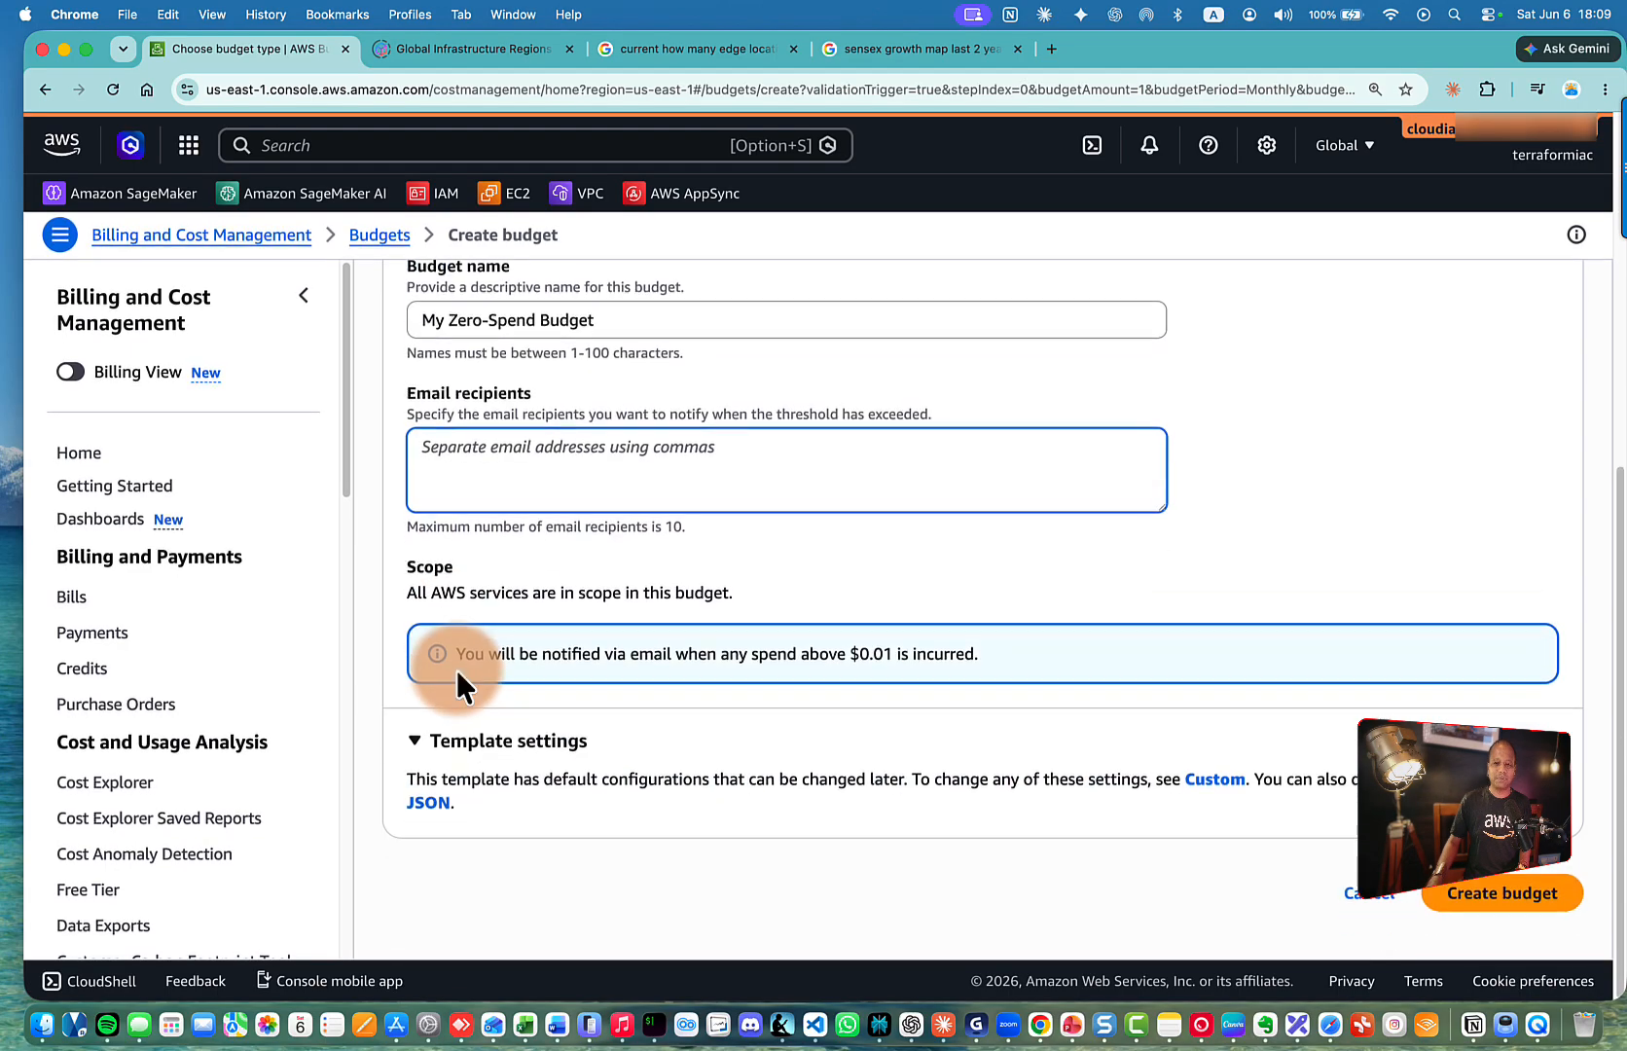
{"action": "scroll", "coordinate": [787, 541], "scroll_direction": "up", "scroll_amount": 6}
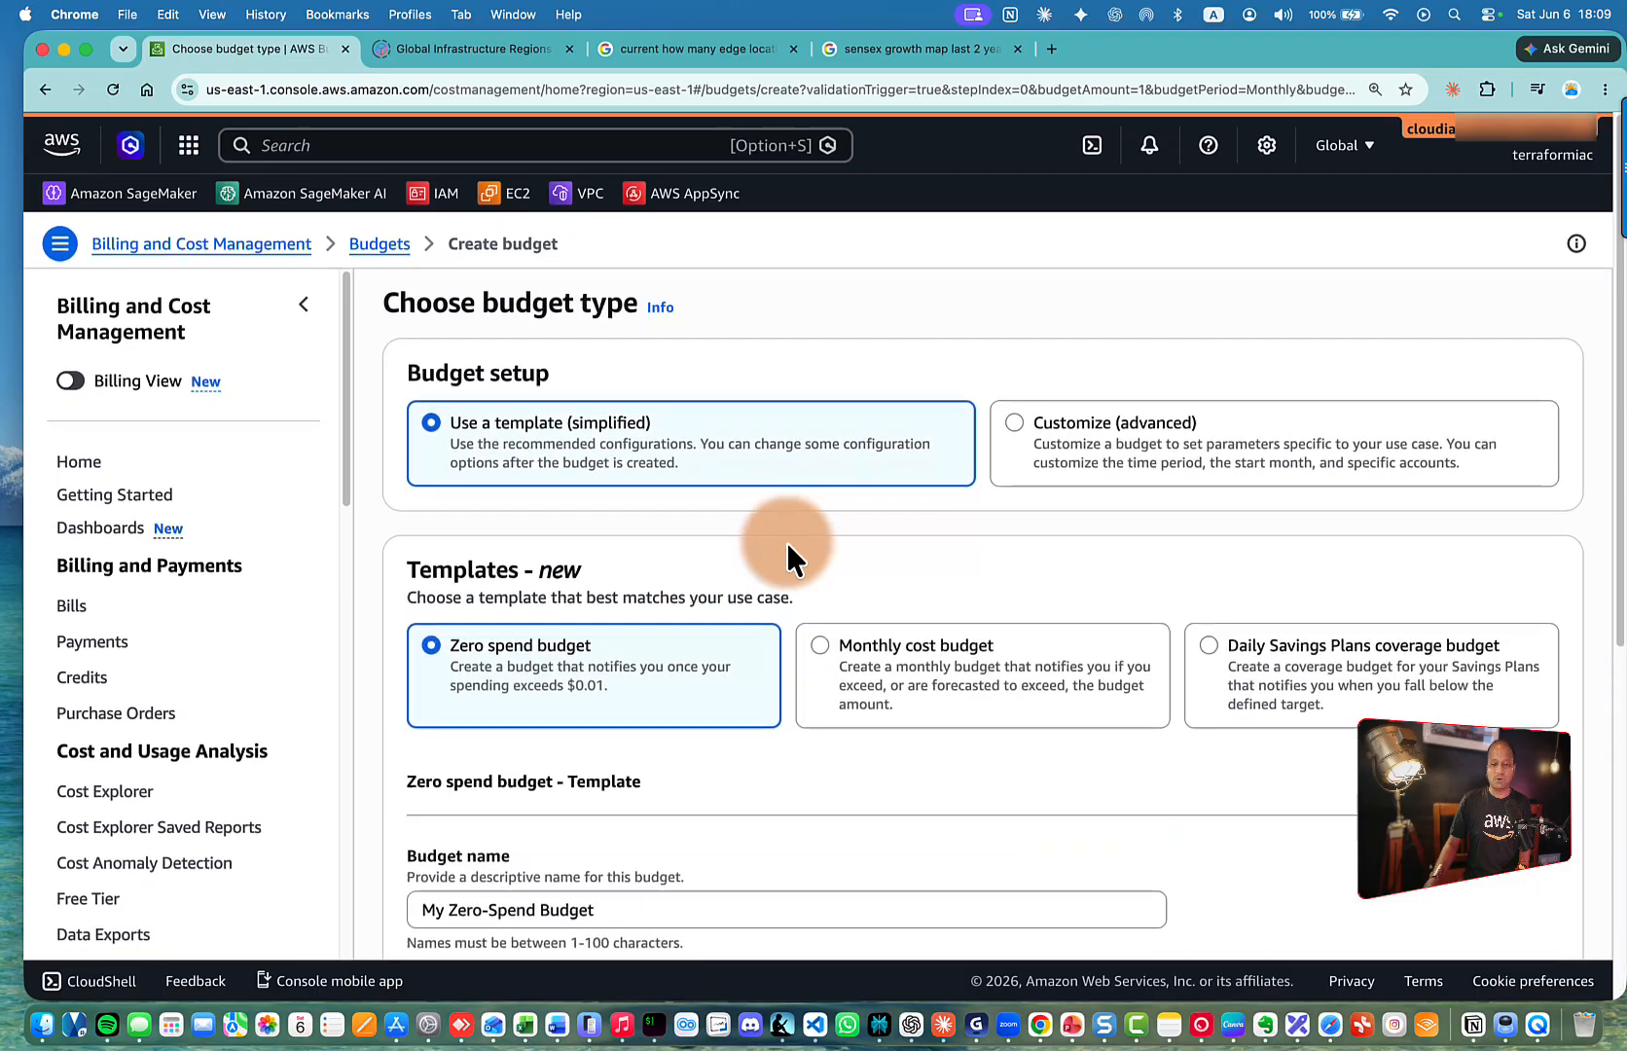
{"action": "scroll", "coordinate": [787, 541], "scroll_direction": "down", "scroll_amount": 1}
{"action": "scroll", "coordinate": [788, 541], "scroll_direction": "up", "scroll_amount": 1}
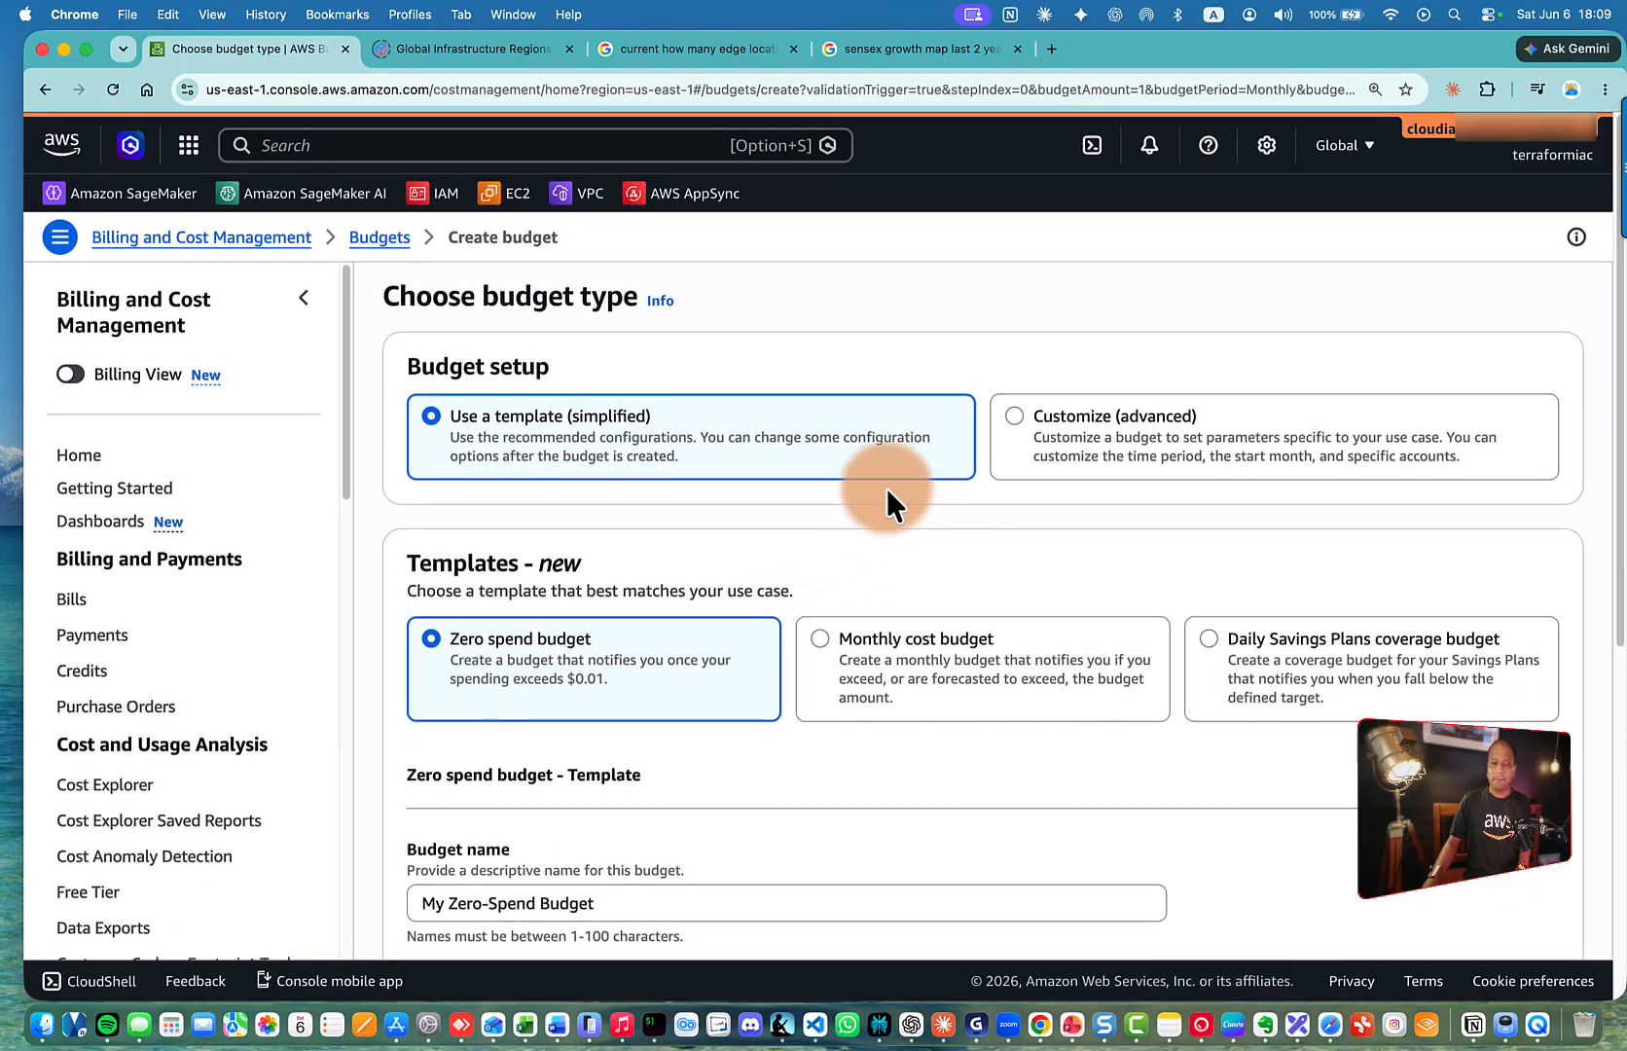
Try the Customize (advanced) setup, then return to Use a template (simplified)
{"action": "left_click", "coordinate": [1015, 417]}
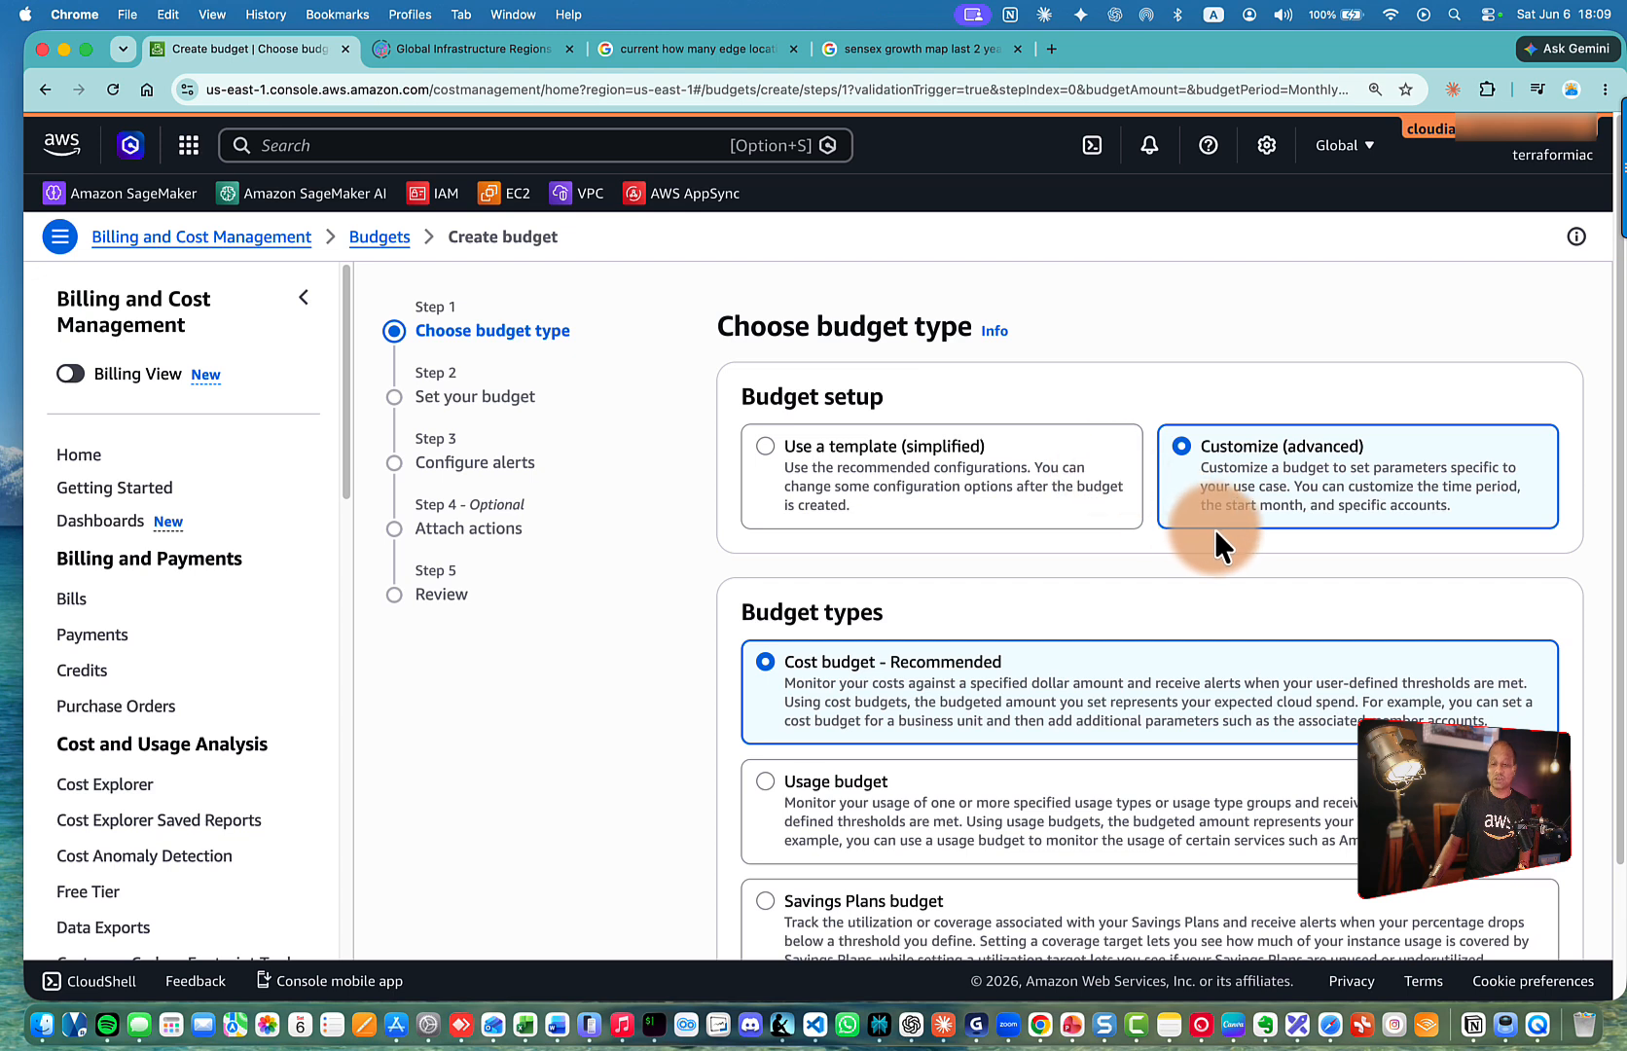
{"action": "scroll", "coordinate": [1215, 528], "scroll_direction": "down", "scroll_amount": 3}
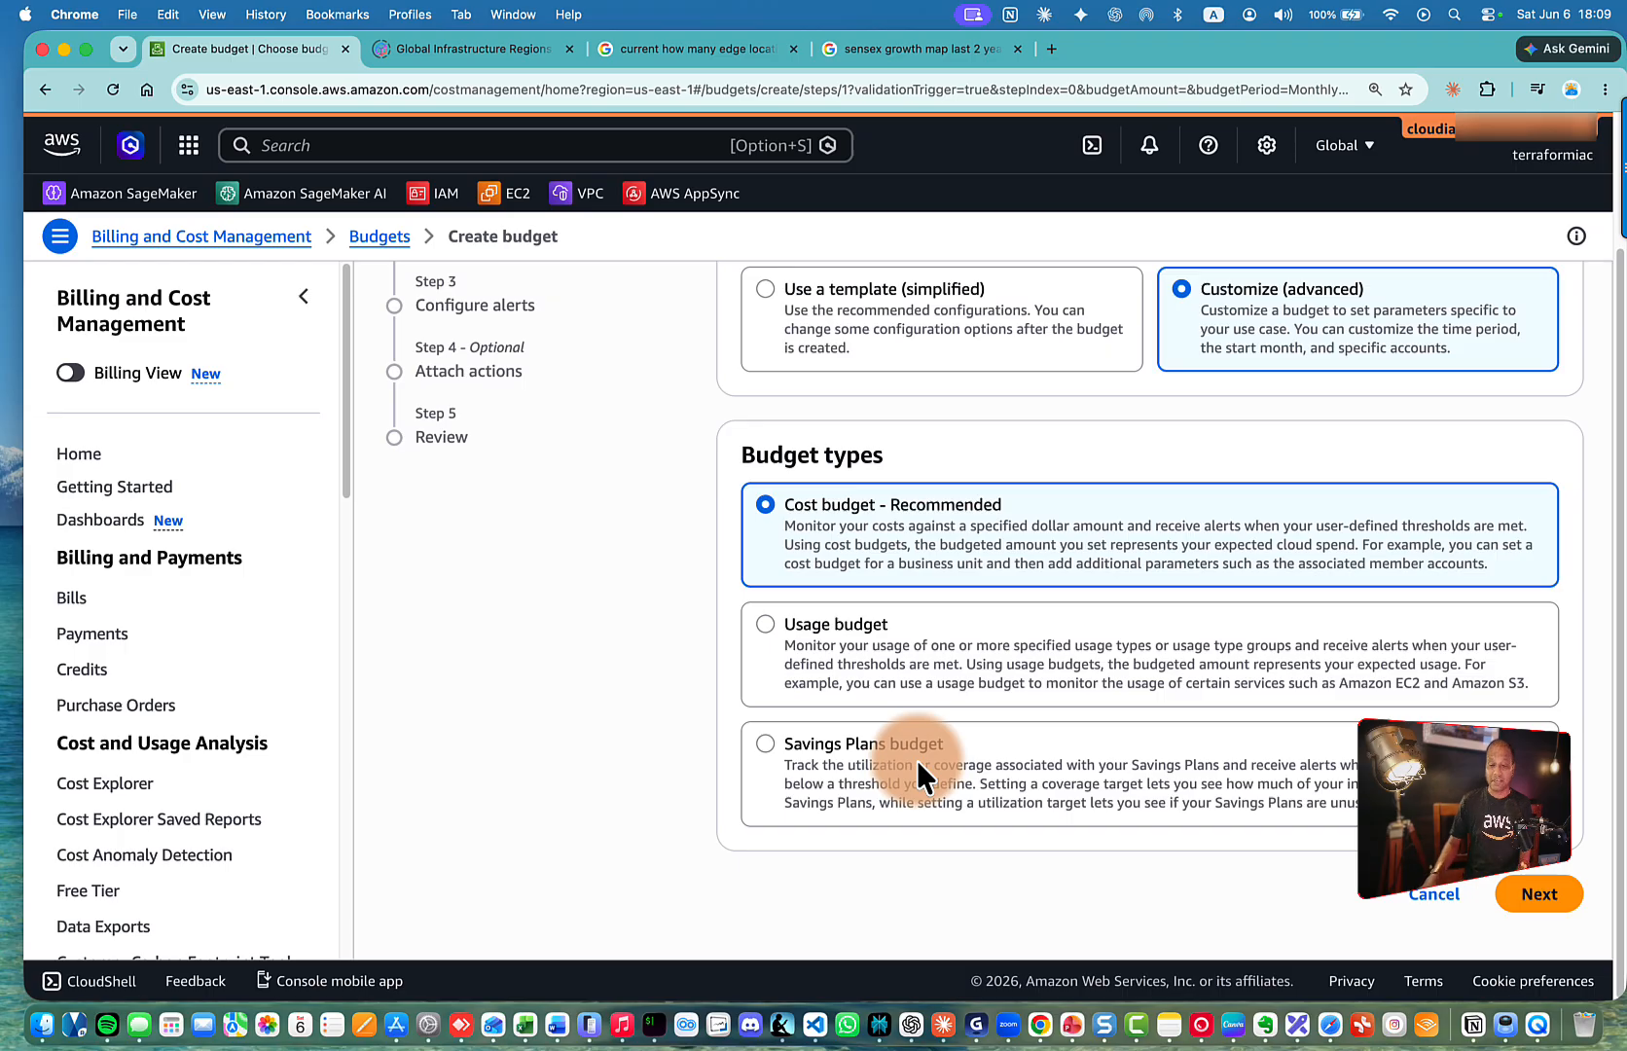
{"action": "scroll", "coordinate": [915, 749], "scroll_direction": "up", "scroll_amount": 2}
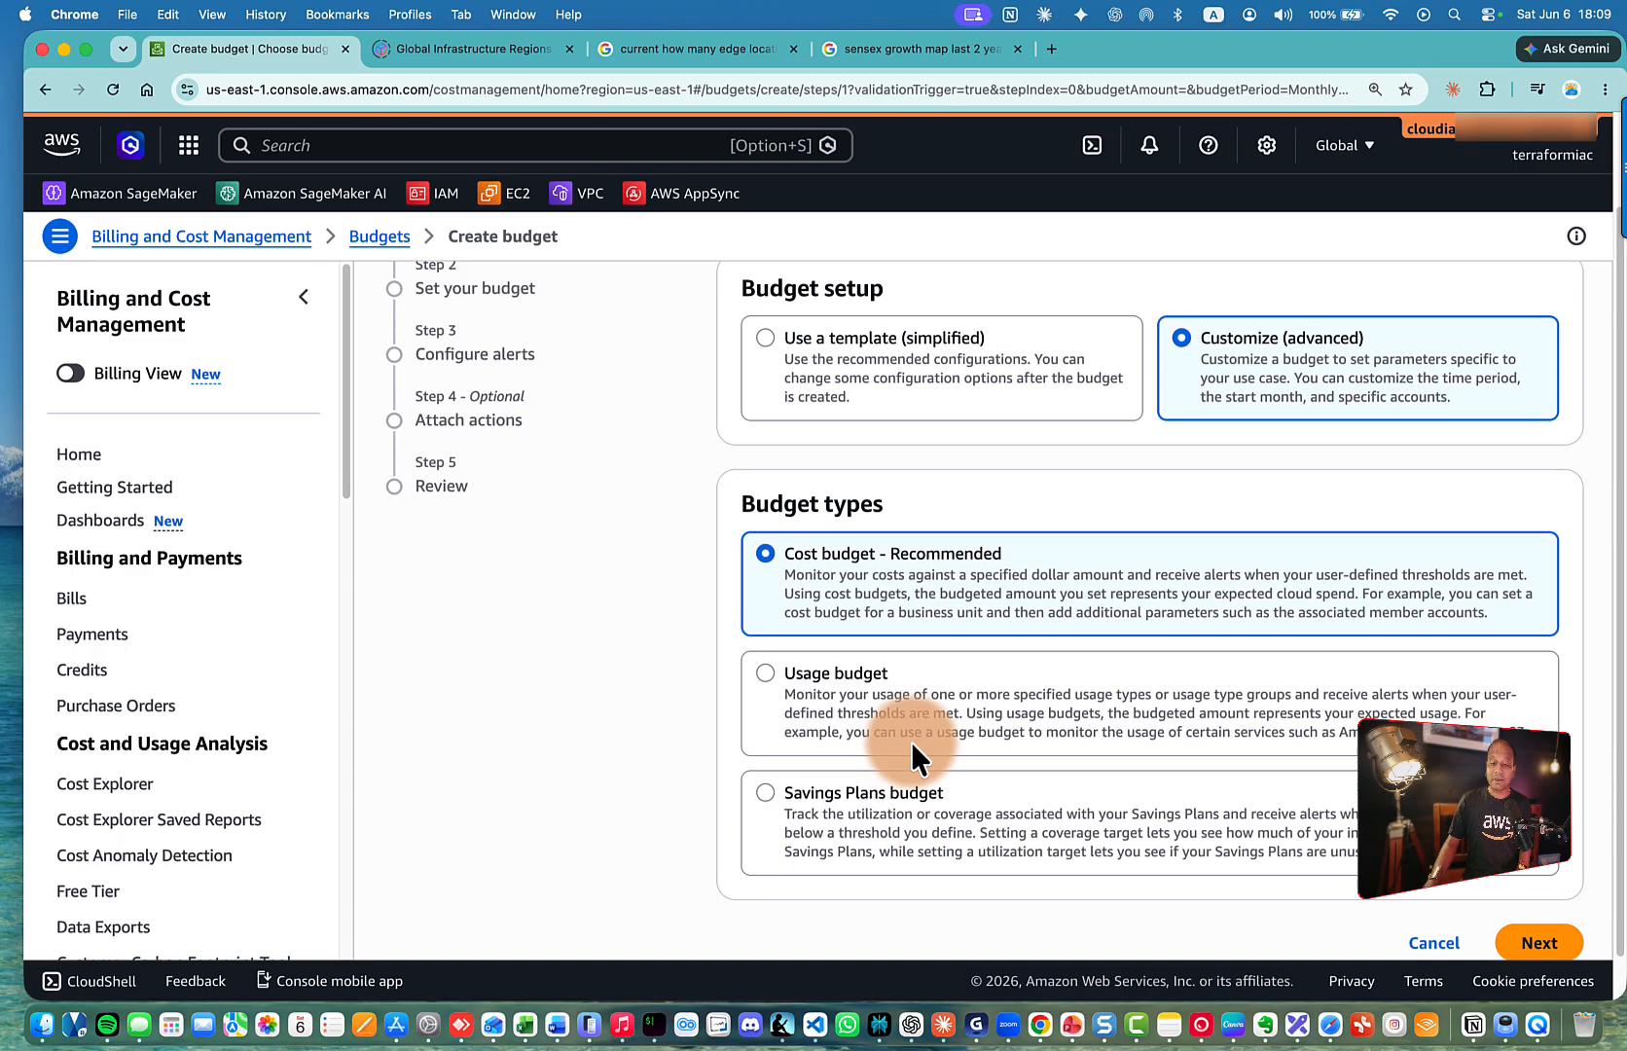
{"action": "left_click", "coordinate": [796, 377]}
{"action": "scroll", "coordinate": [938, 448], "scroll_direction": "up", "scroll_amount": 1}
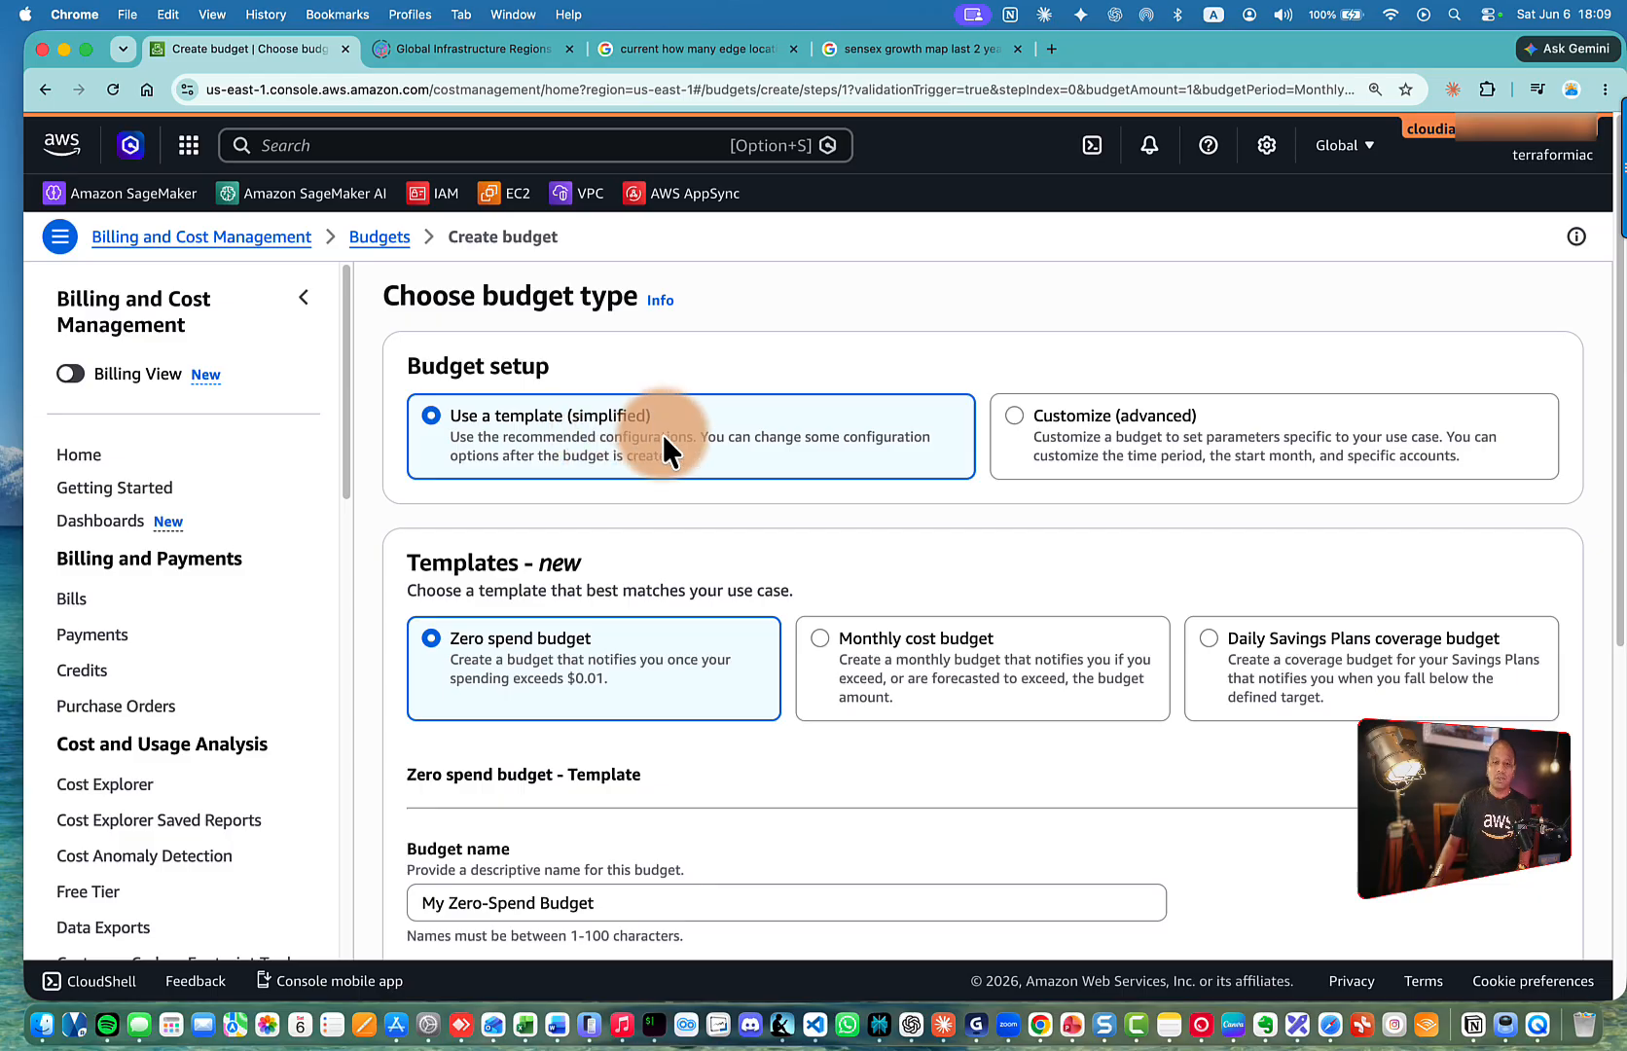
Choose the Monthly cost budget template after briefly trying Daily Savings Plans coverage budget
{"action": "scroll", "coordinate": [660, 433], "scroll_direction": "down", "scroll_amount": 5}
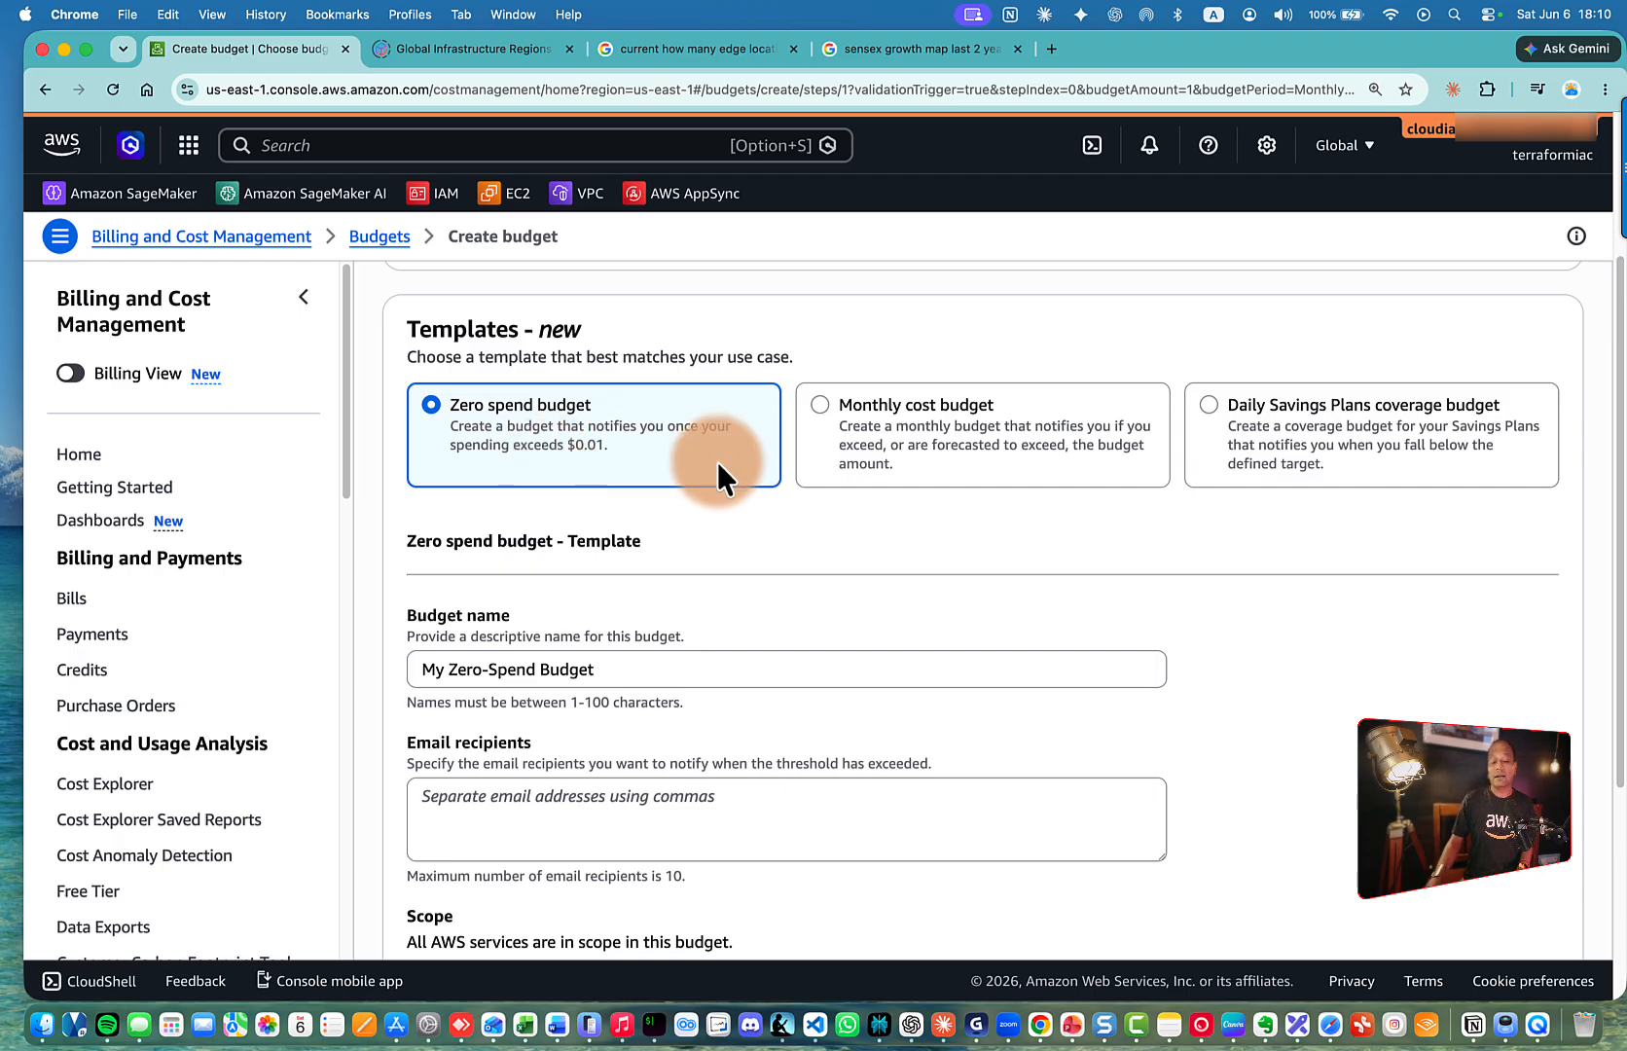
{"action": "scroll", "coordinate": [973, 493], "scroll_direction": "up", "scroll_amount": 1}
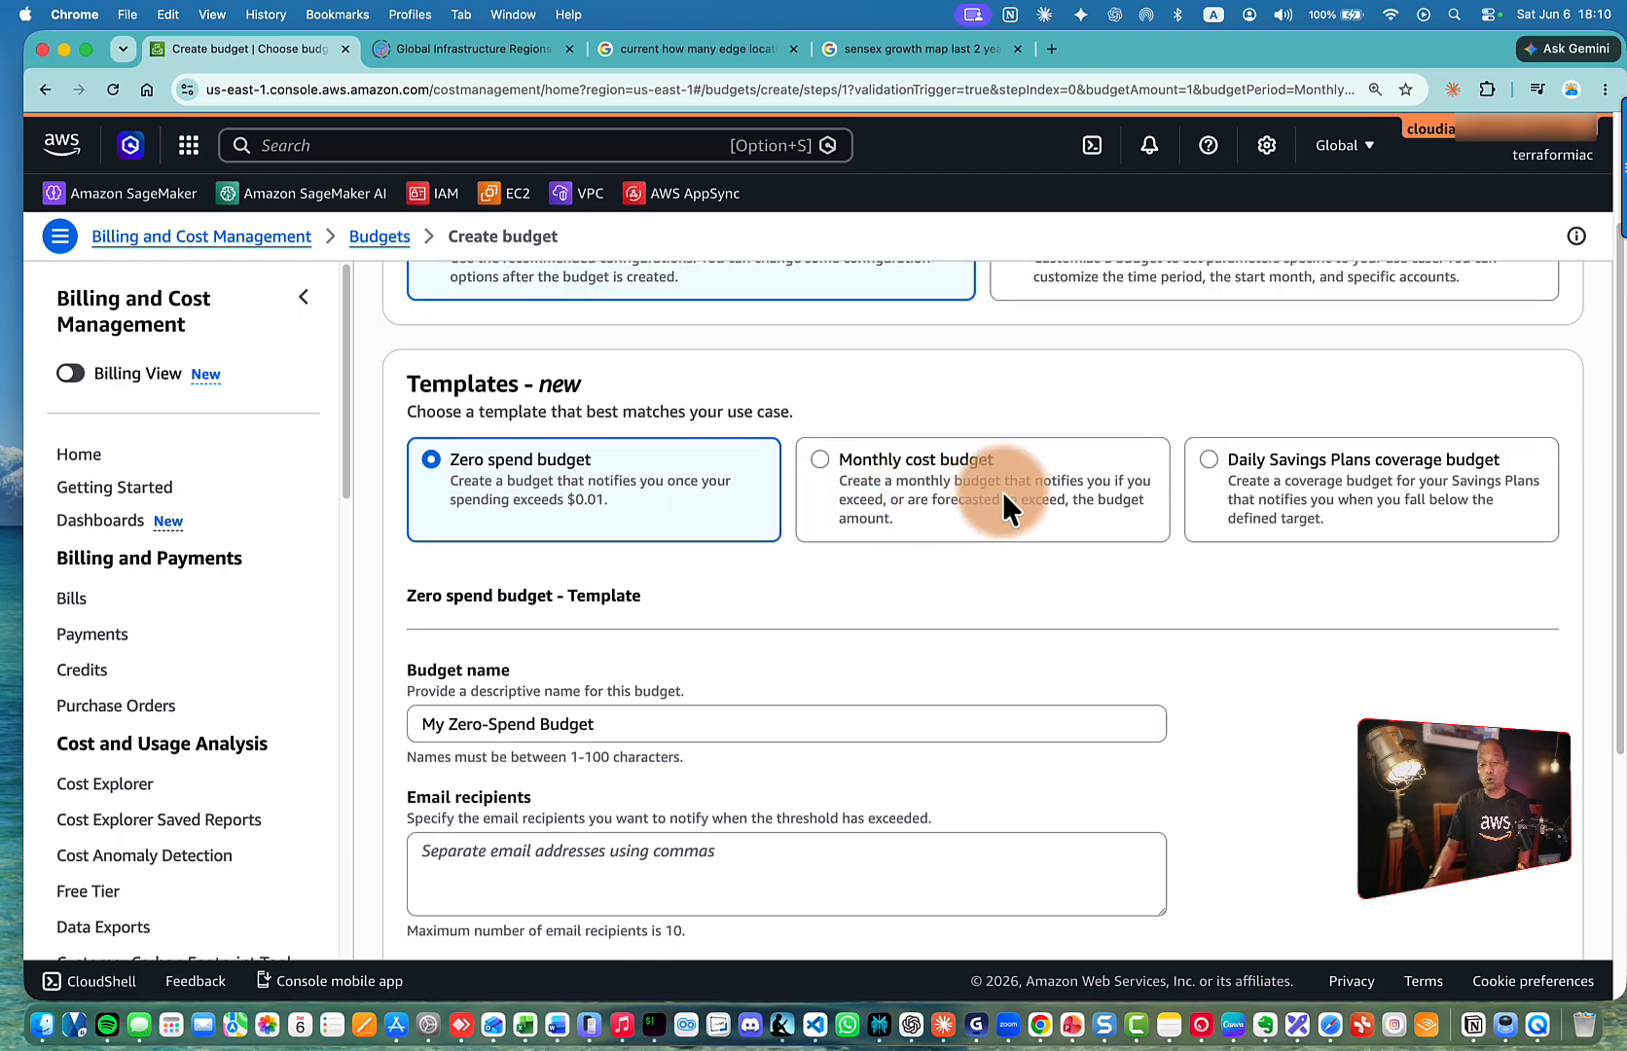
{"action": "left_click", "coordinate": [931, 495]}
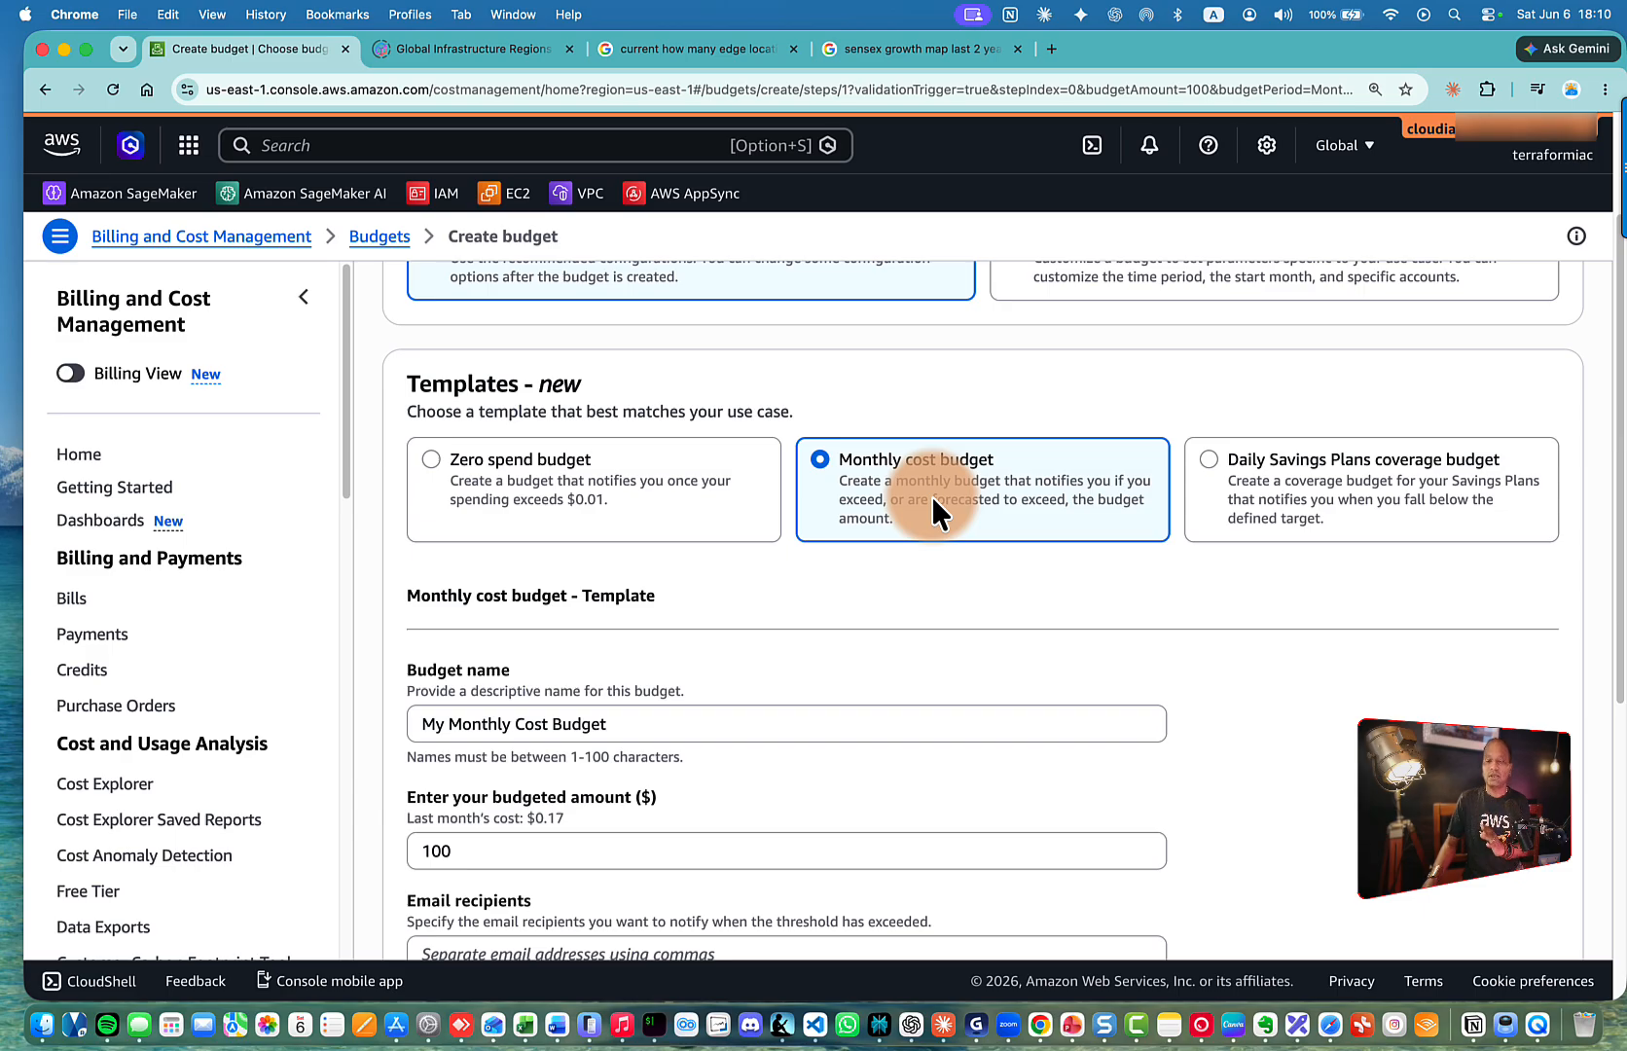
{"action": "left_click", "coordinate": [1242, 491]}
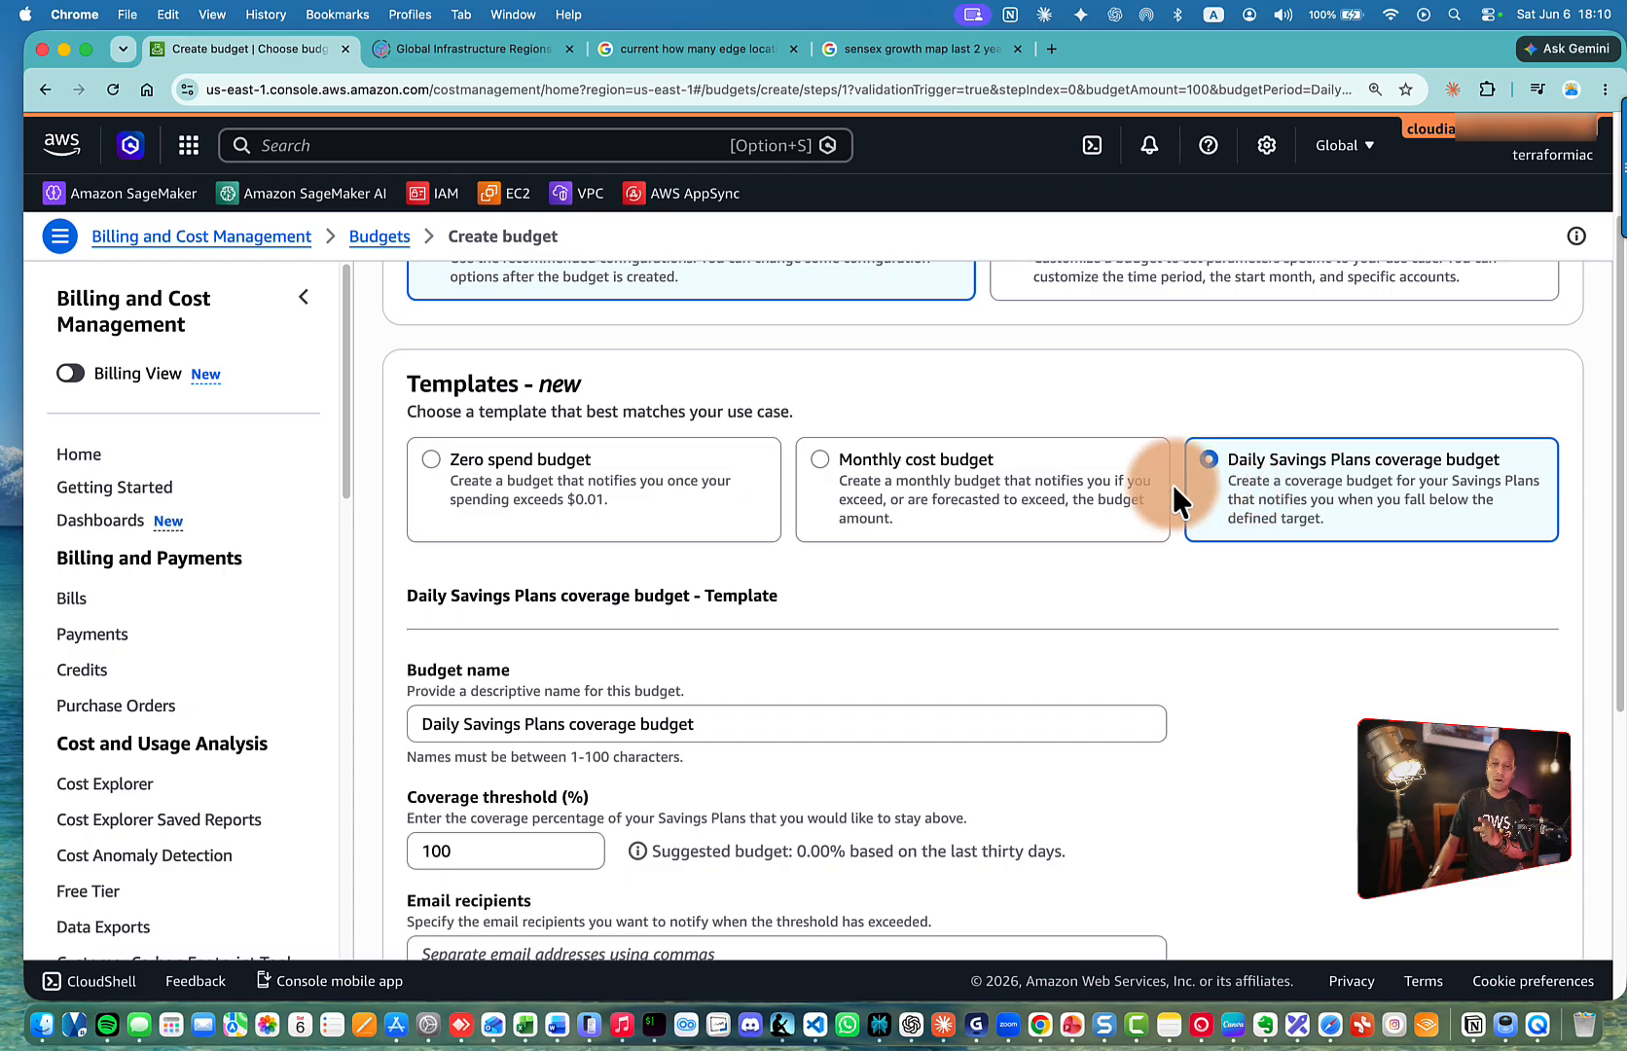
{"action": "left_click", "coordinate": [904, 459]}
{"action": "scroll", "coordinate": [904, 459], "scroll_direction": "down", "scroll_amount": 3}
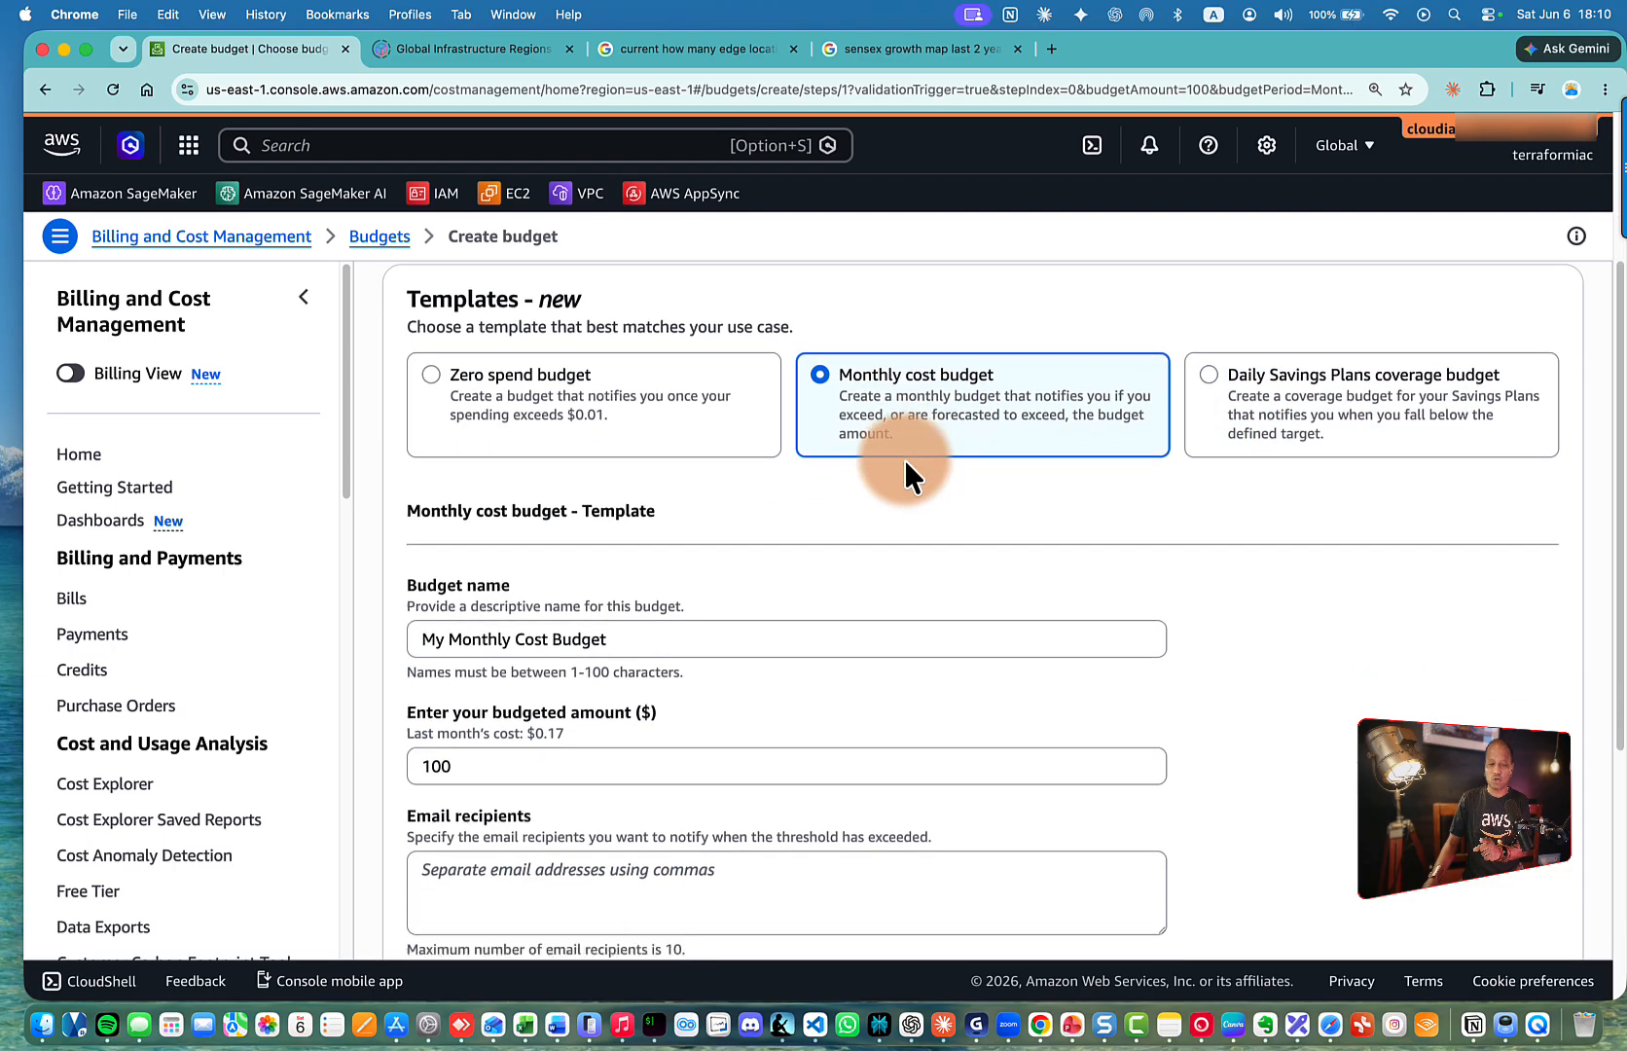
Rename the budget to 'krish Monthly Cost Budget', with a space instead of a hyphen
{"action": "left_click", "coordinate": [554, 512]}
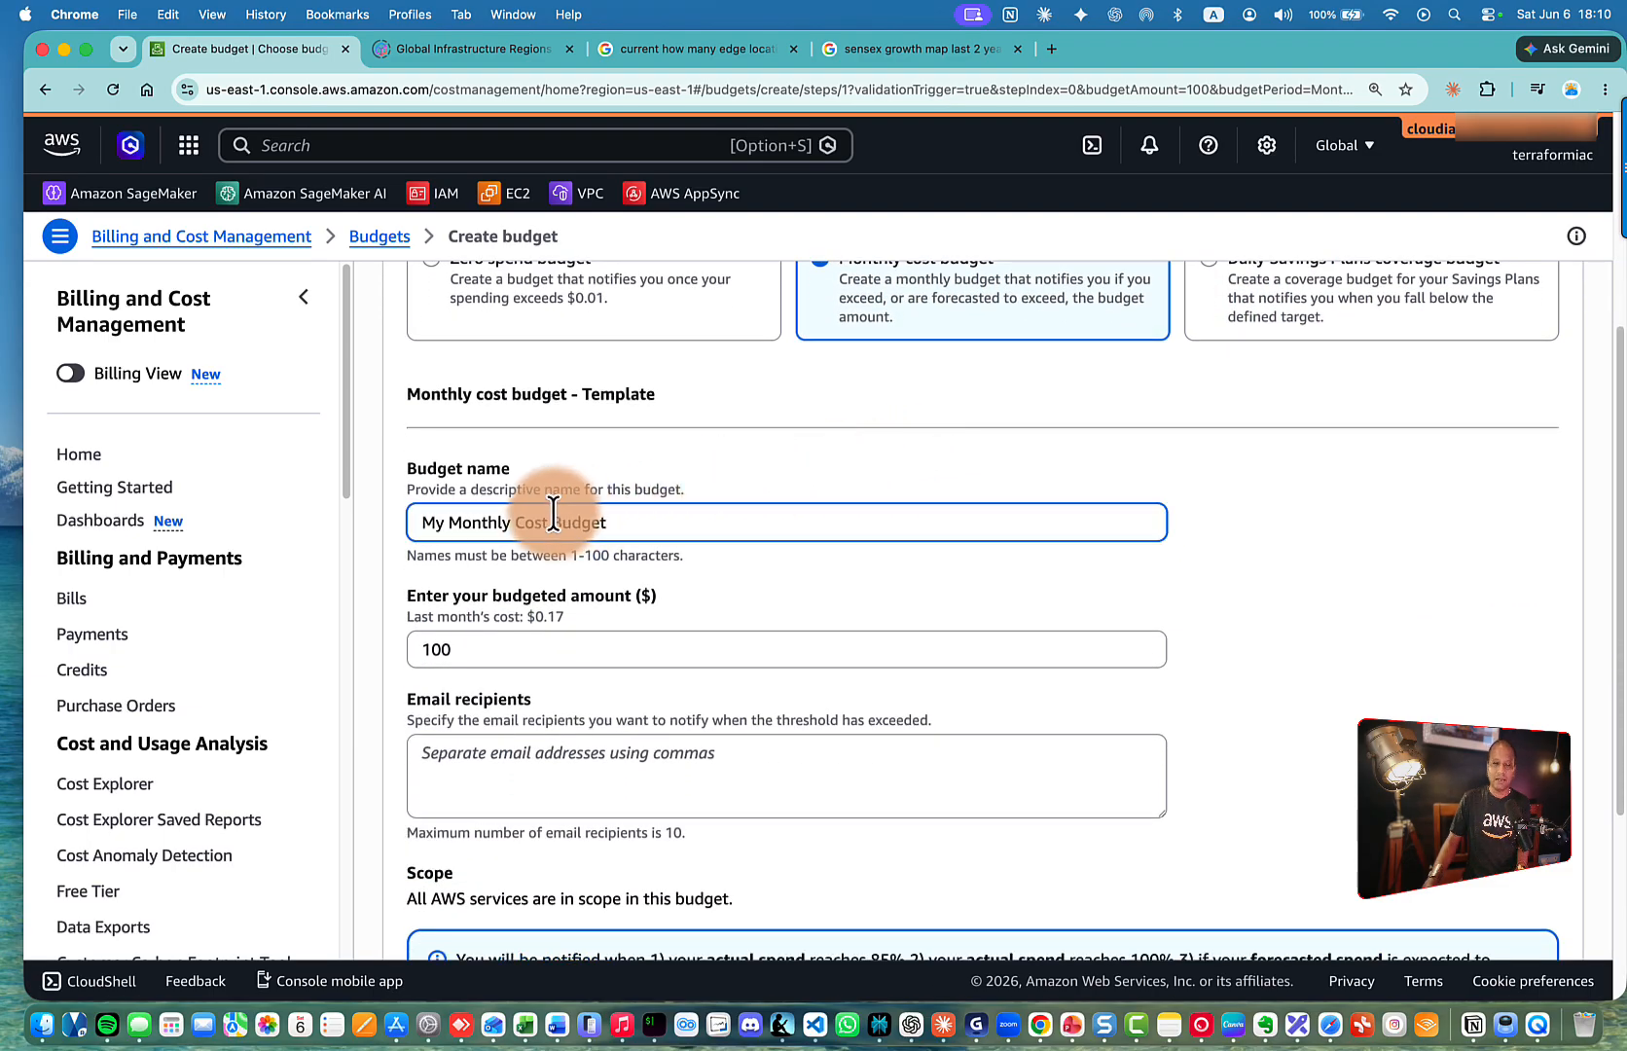
{"action": "left_click_drag", "start_coordinate": [449, 522], "coordinate": [378, 523]}
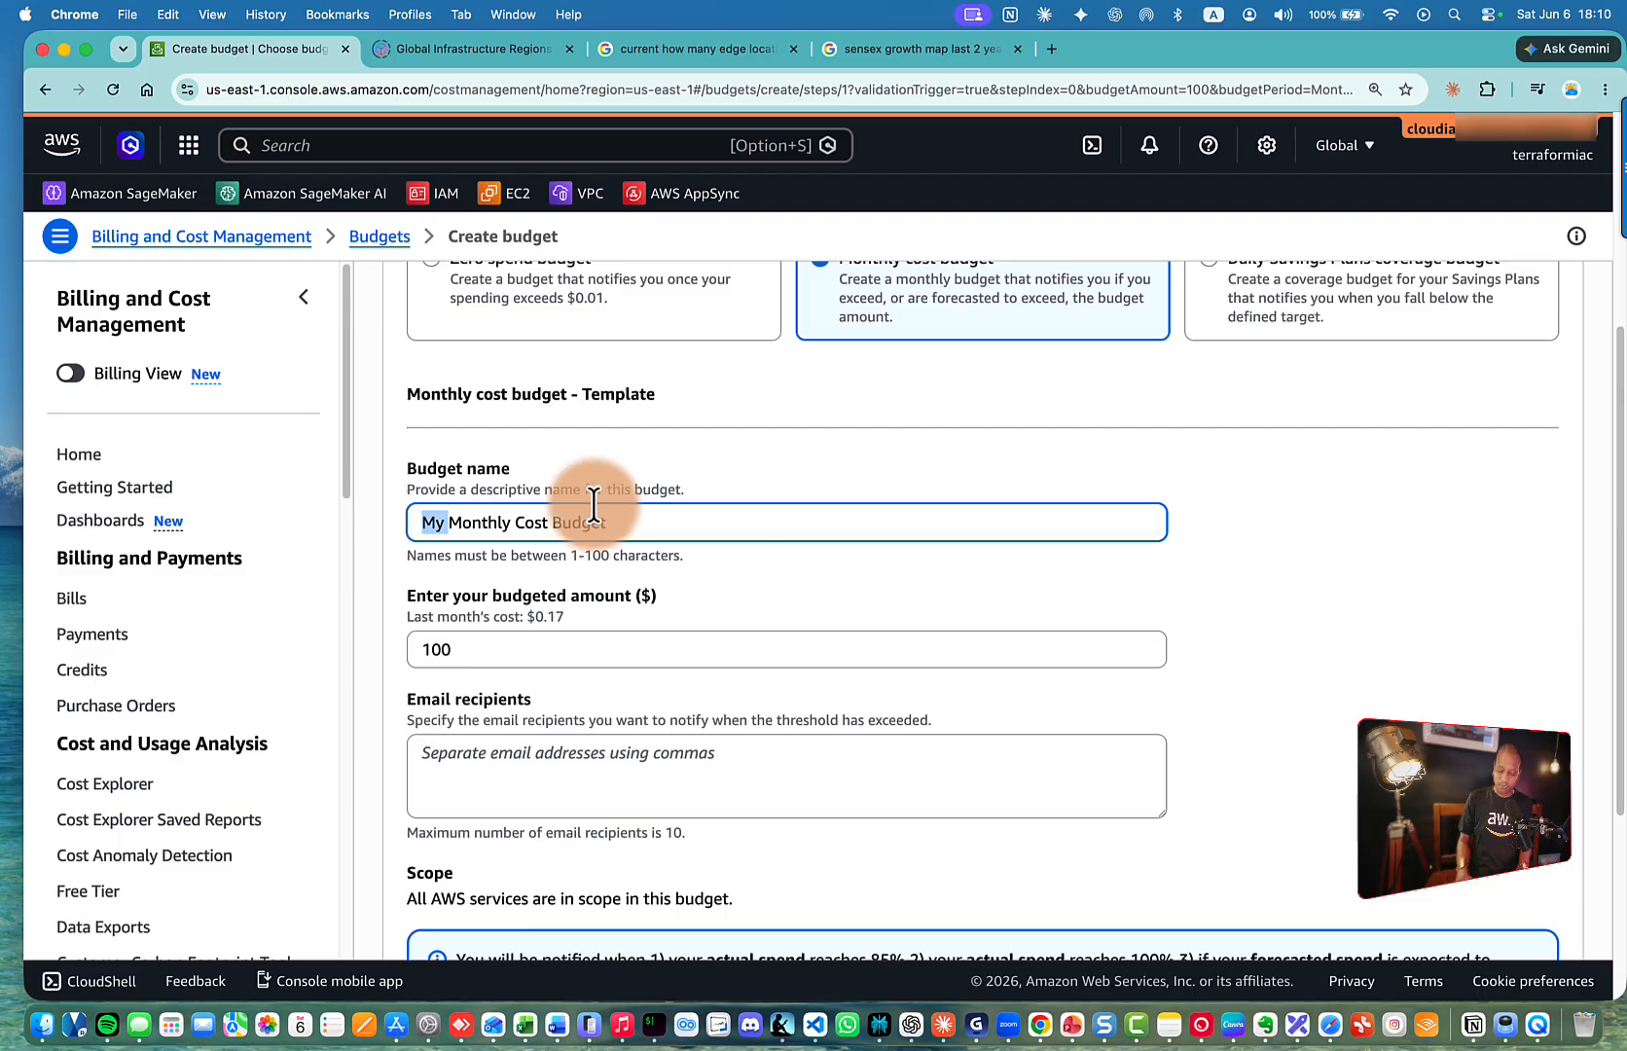
{"action": "key", "text": "BackSpace"}
{"action": "type", "text": "krish"}
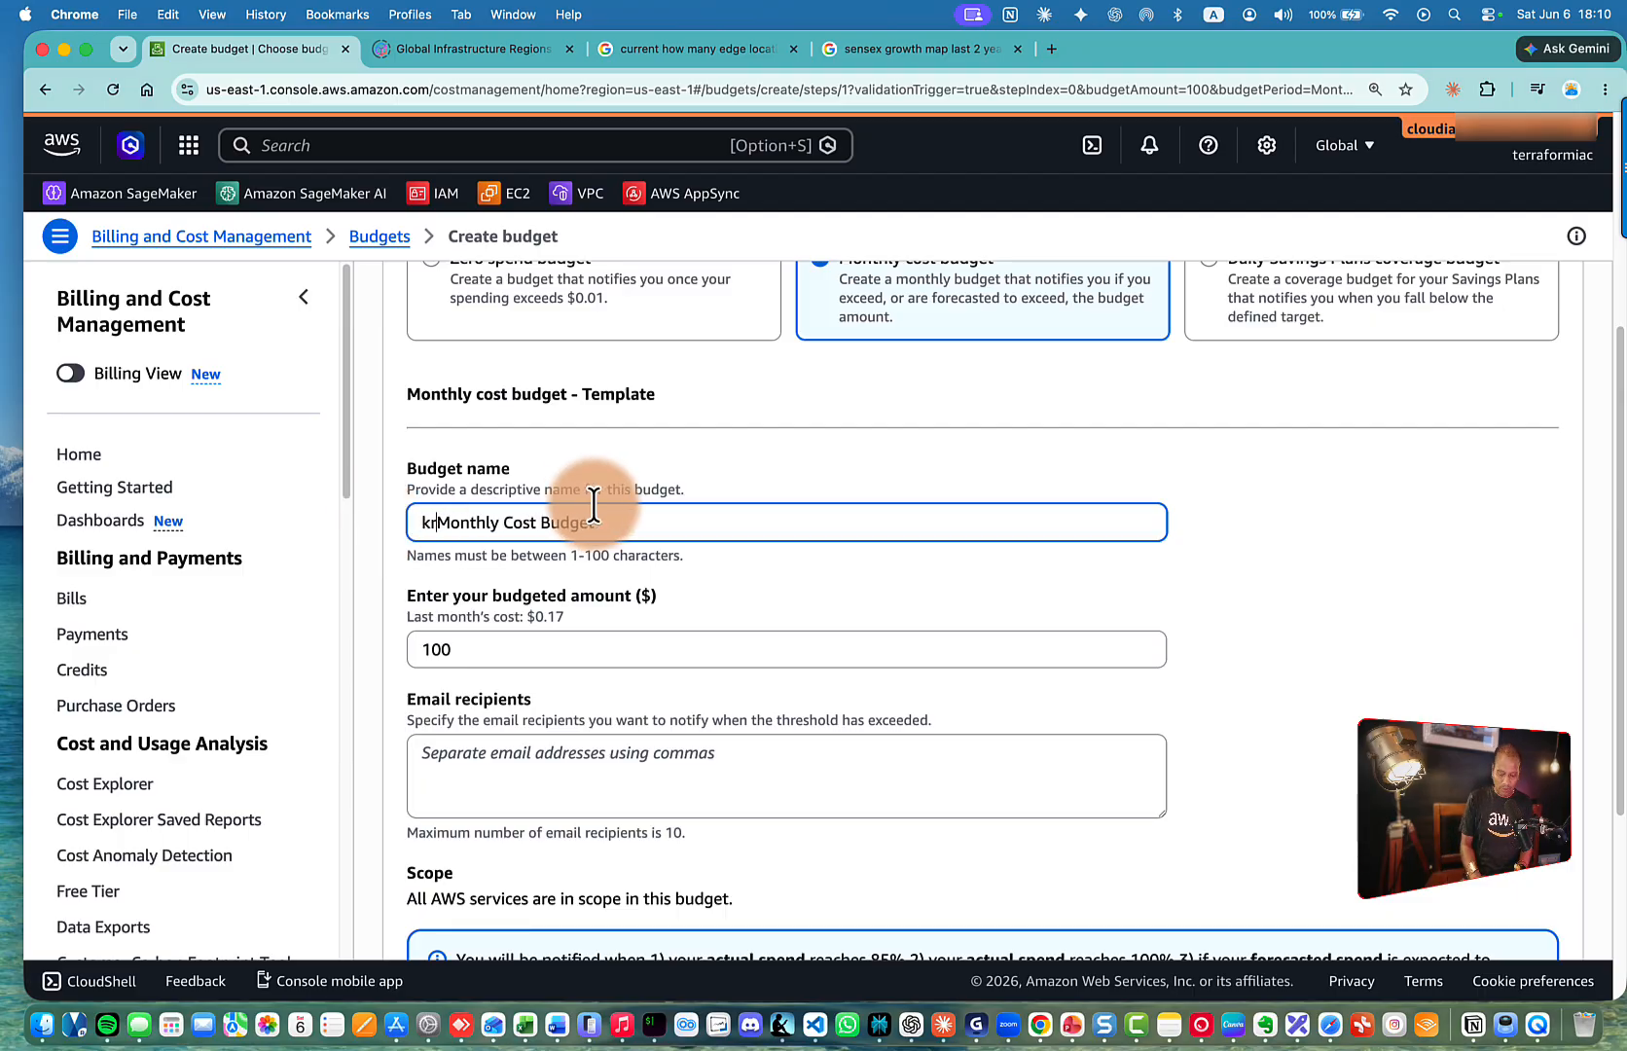
{"action": "type", "text": "-"}
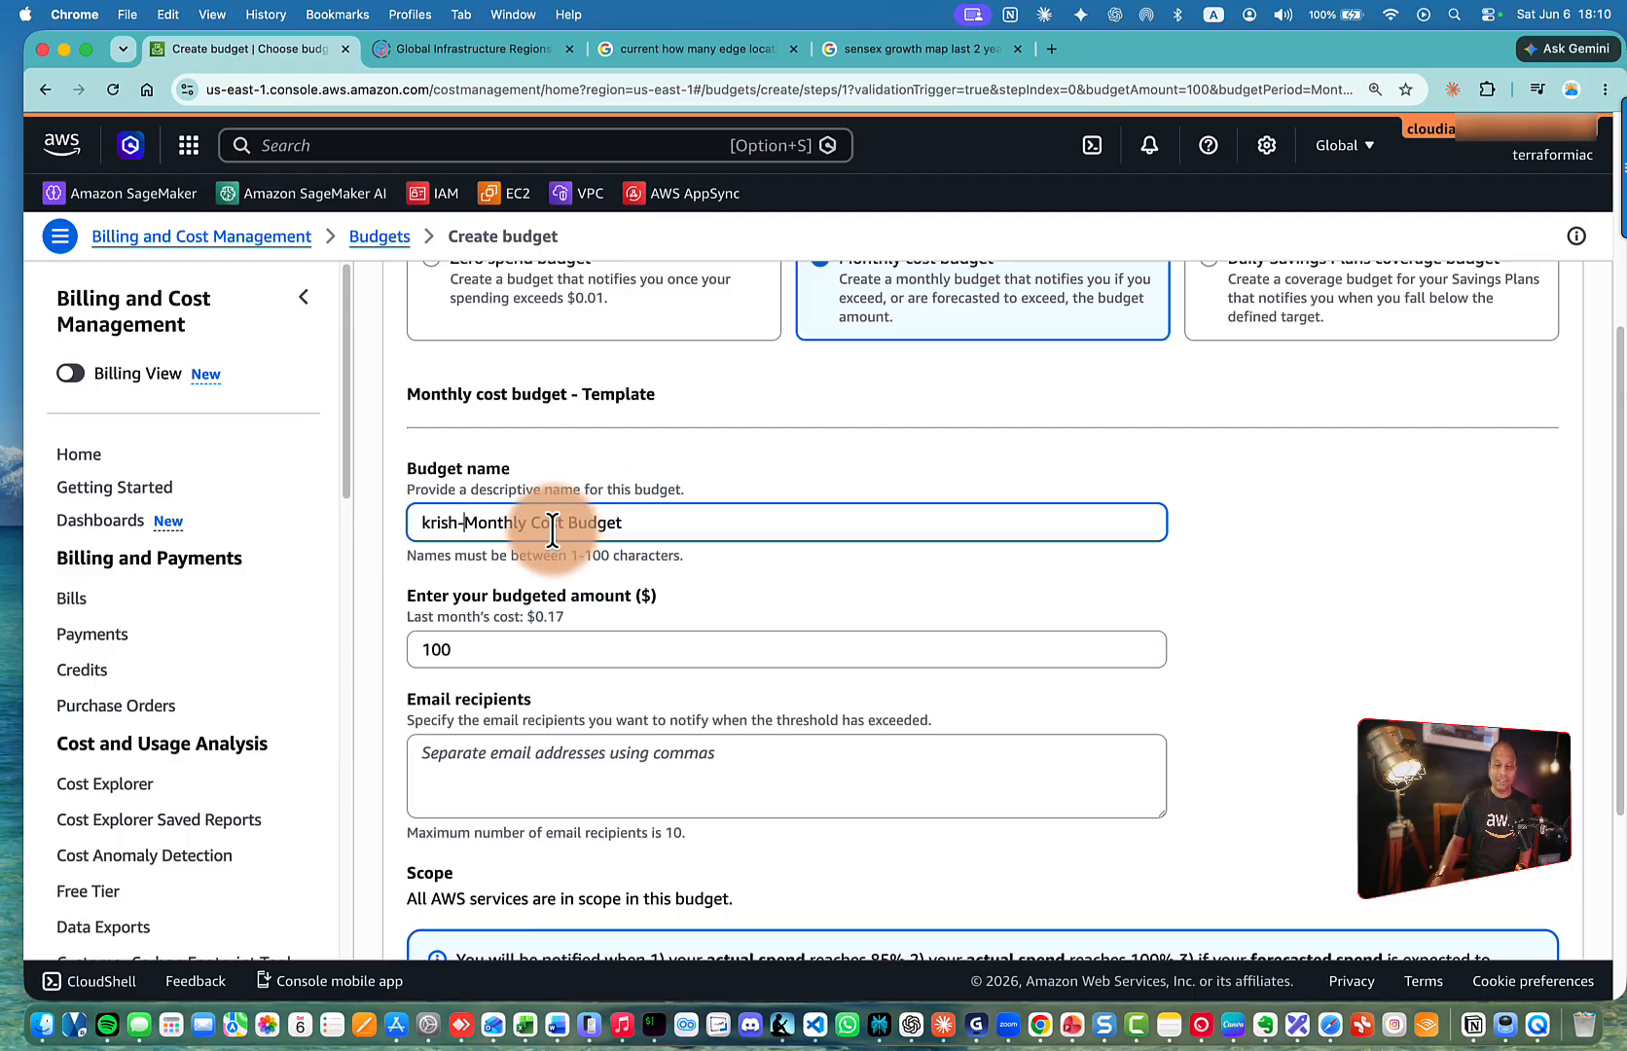
{"action": "key", "text": "BackSpace"}
Change the budgeted amount from 100 to 5
{"action": "scroll", "coordinate": [550, 529], "scroll_direction": "down", "scroll_amount": 3}
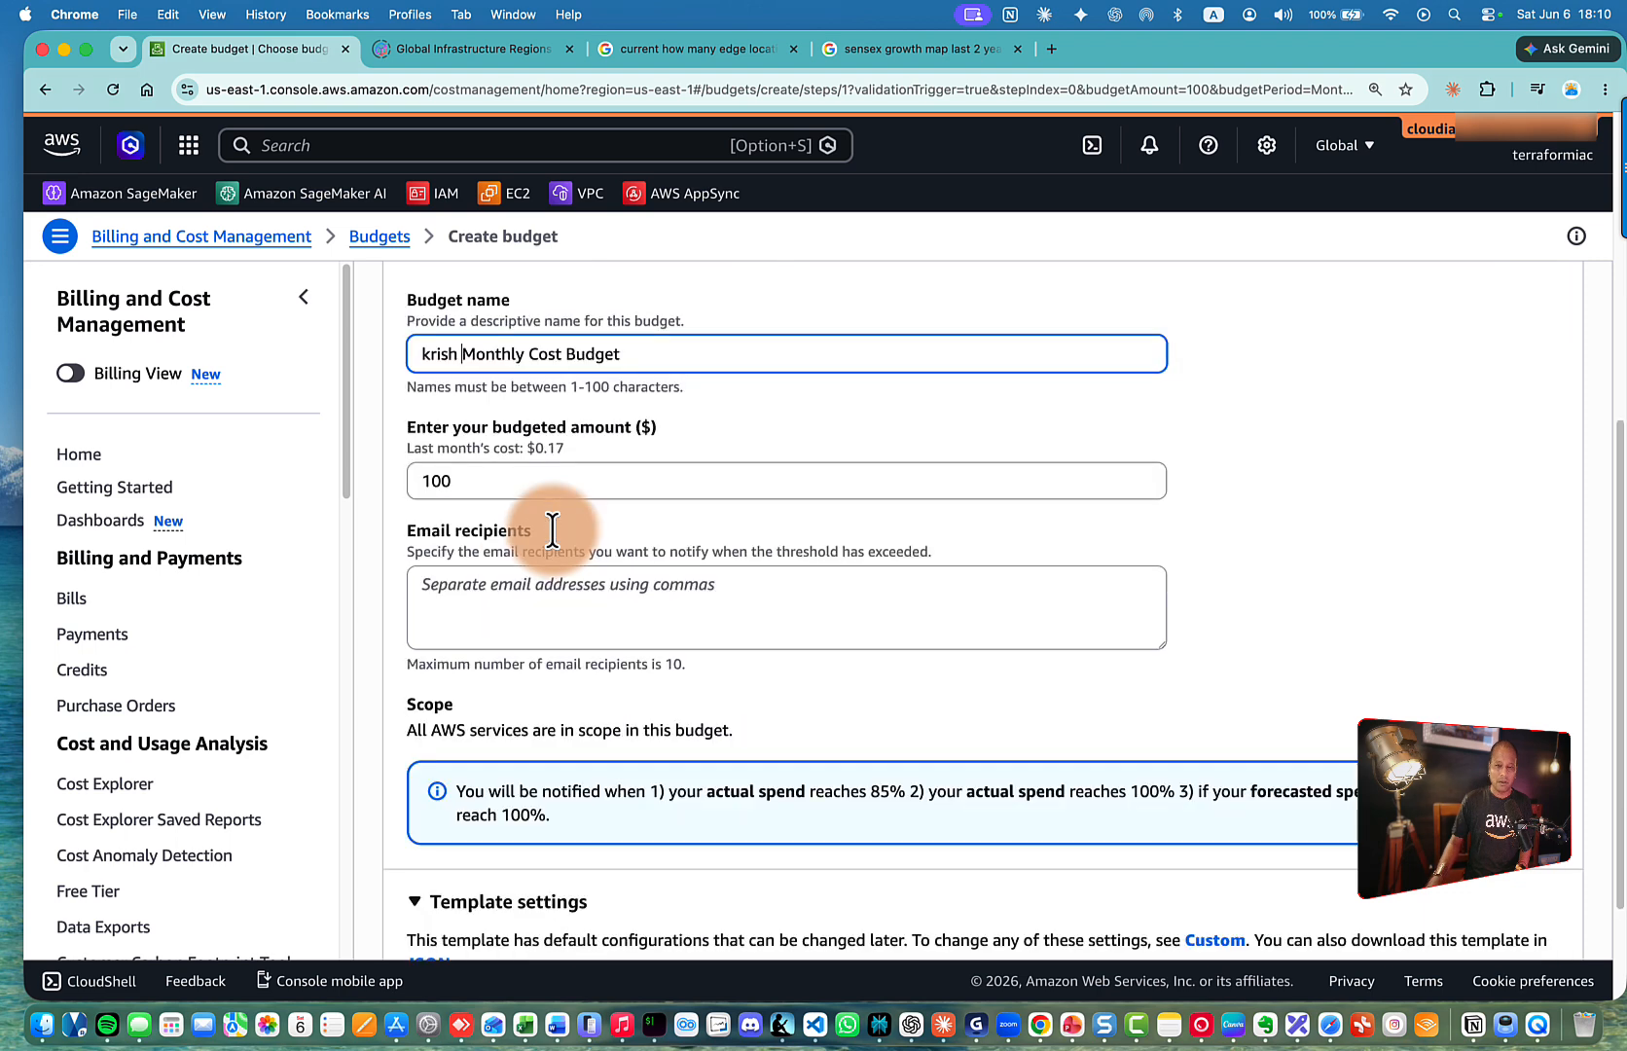
{"action": "left_click_drag", "start_coordinate": [471, 476], "coordinate": [375, 487]}
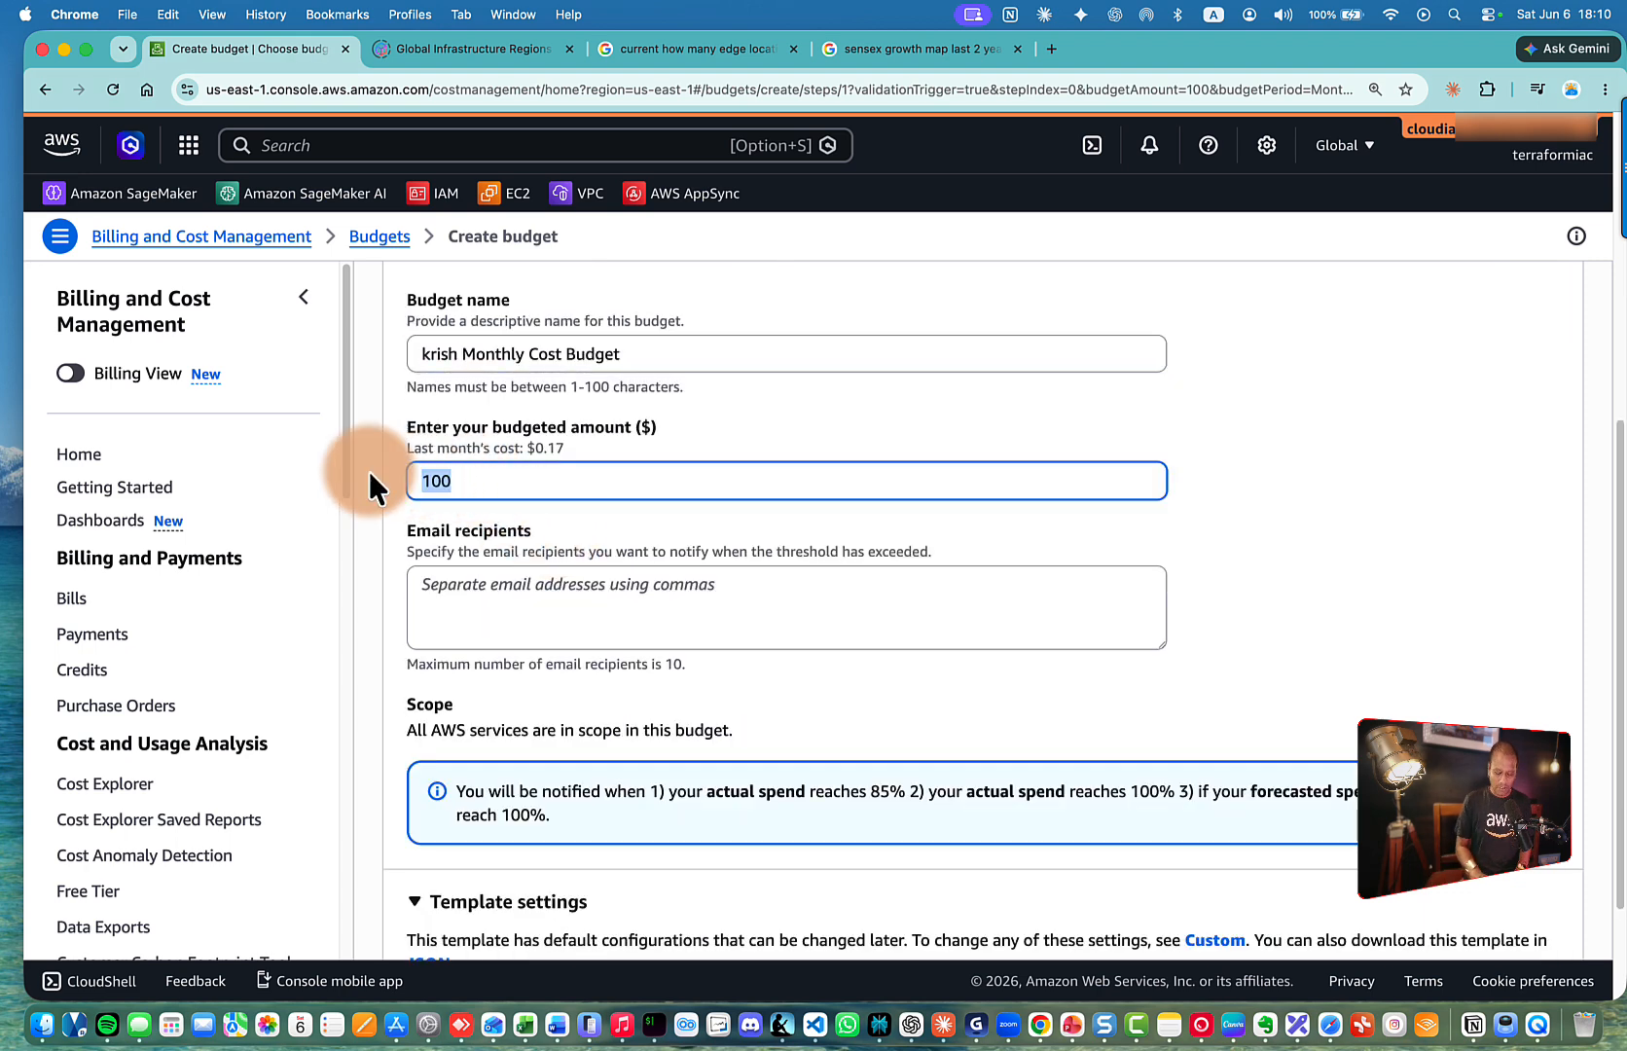
{"action": "type", "text": "5"}
{"action": "scroll", "coordinate": [399, 497], "scroll_direction": "down", "scroll_amount": 2}
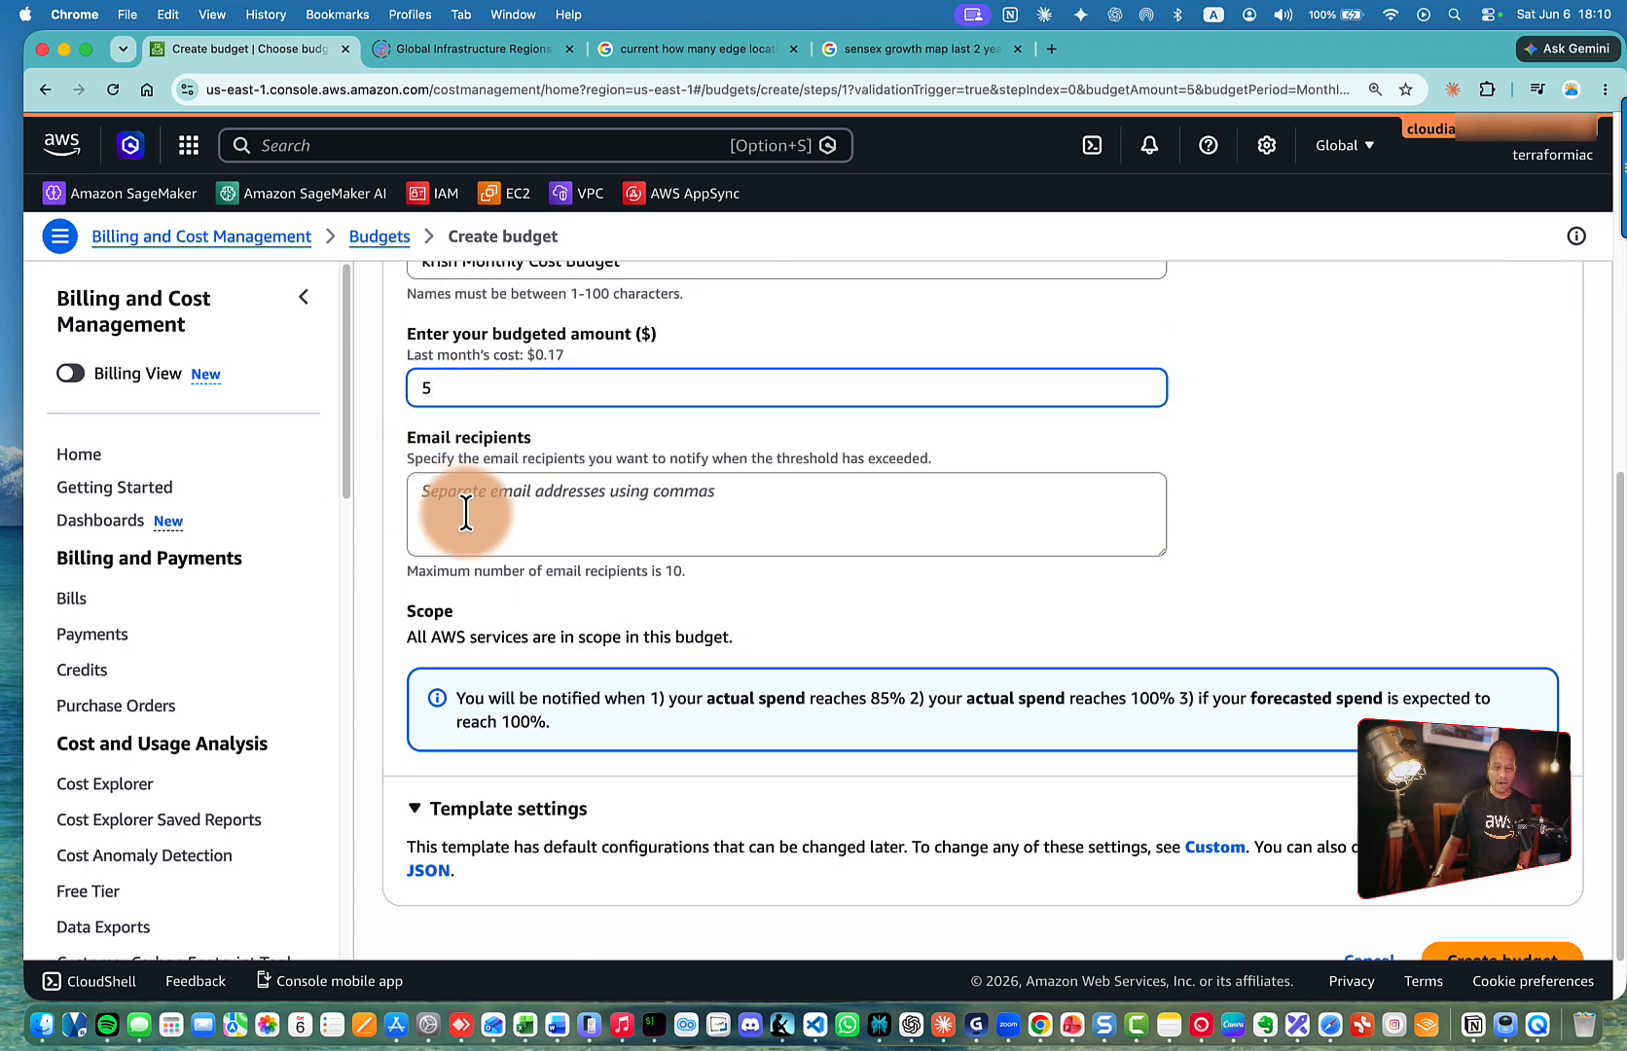
Enter two comma-separated e-mail addresses as the alert recipients
{"action": "left_click", "coordinate": [465, 512]}
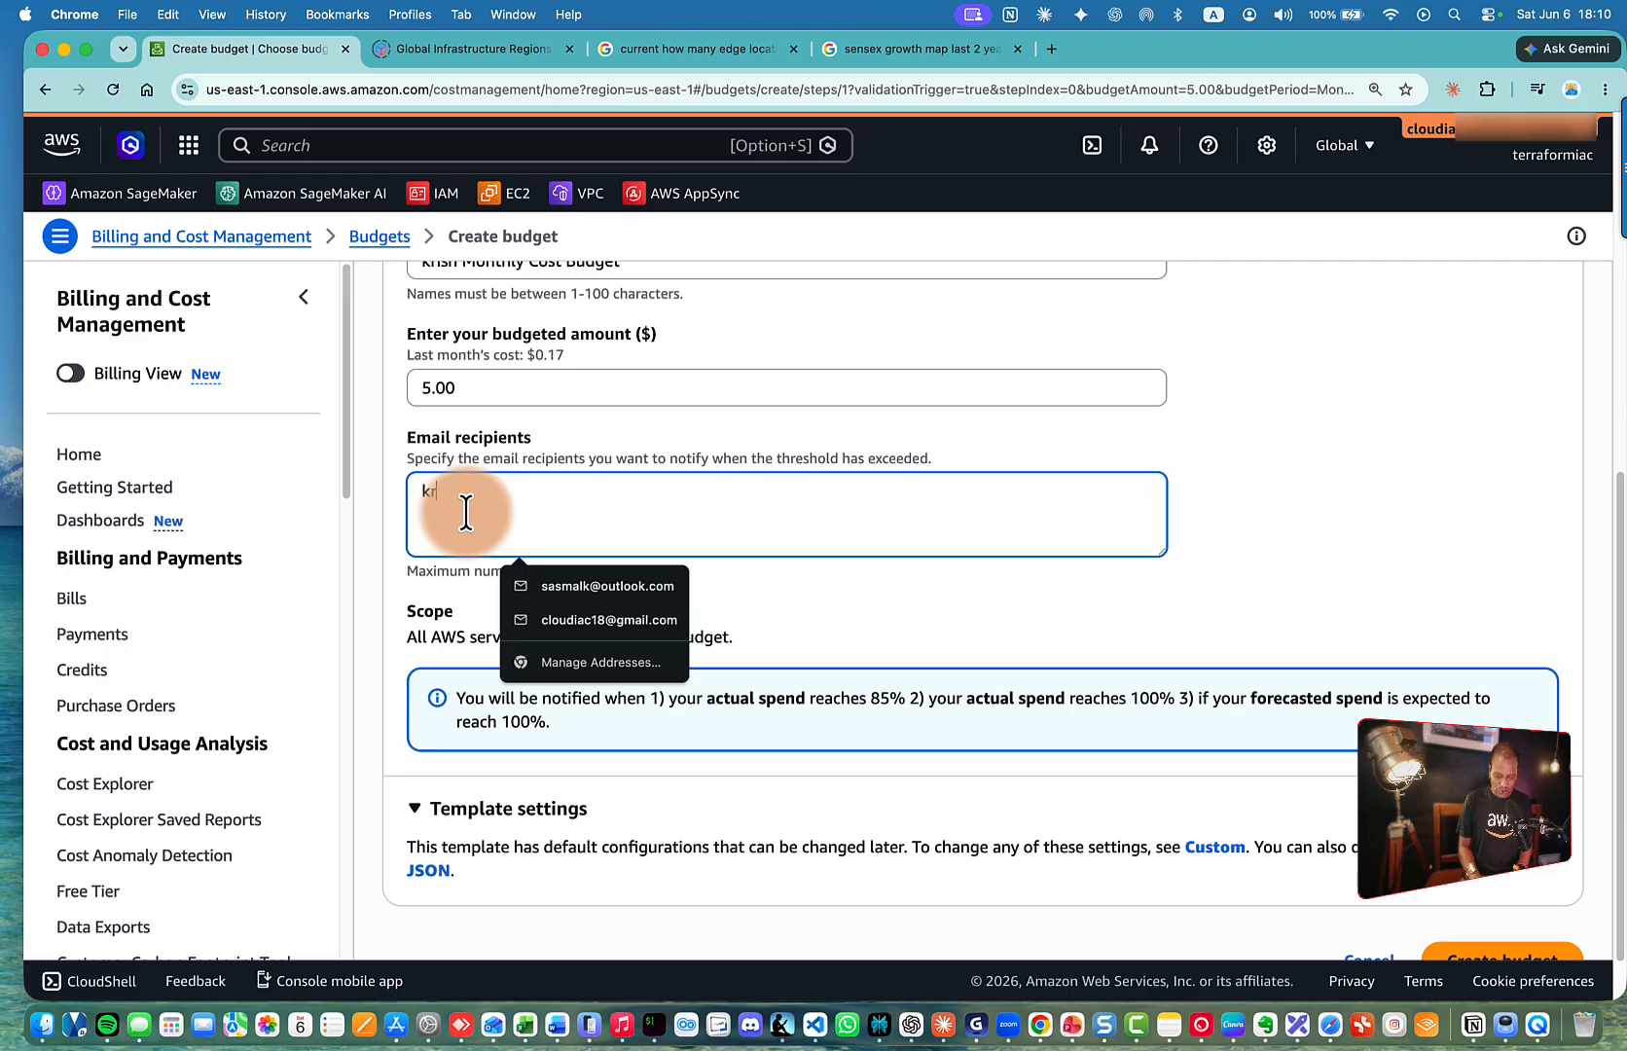
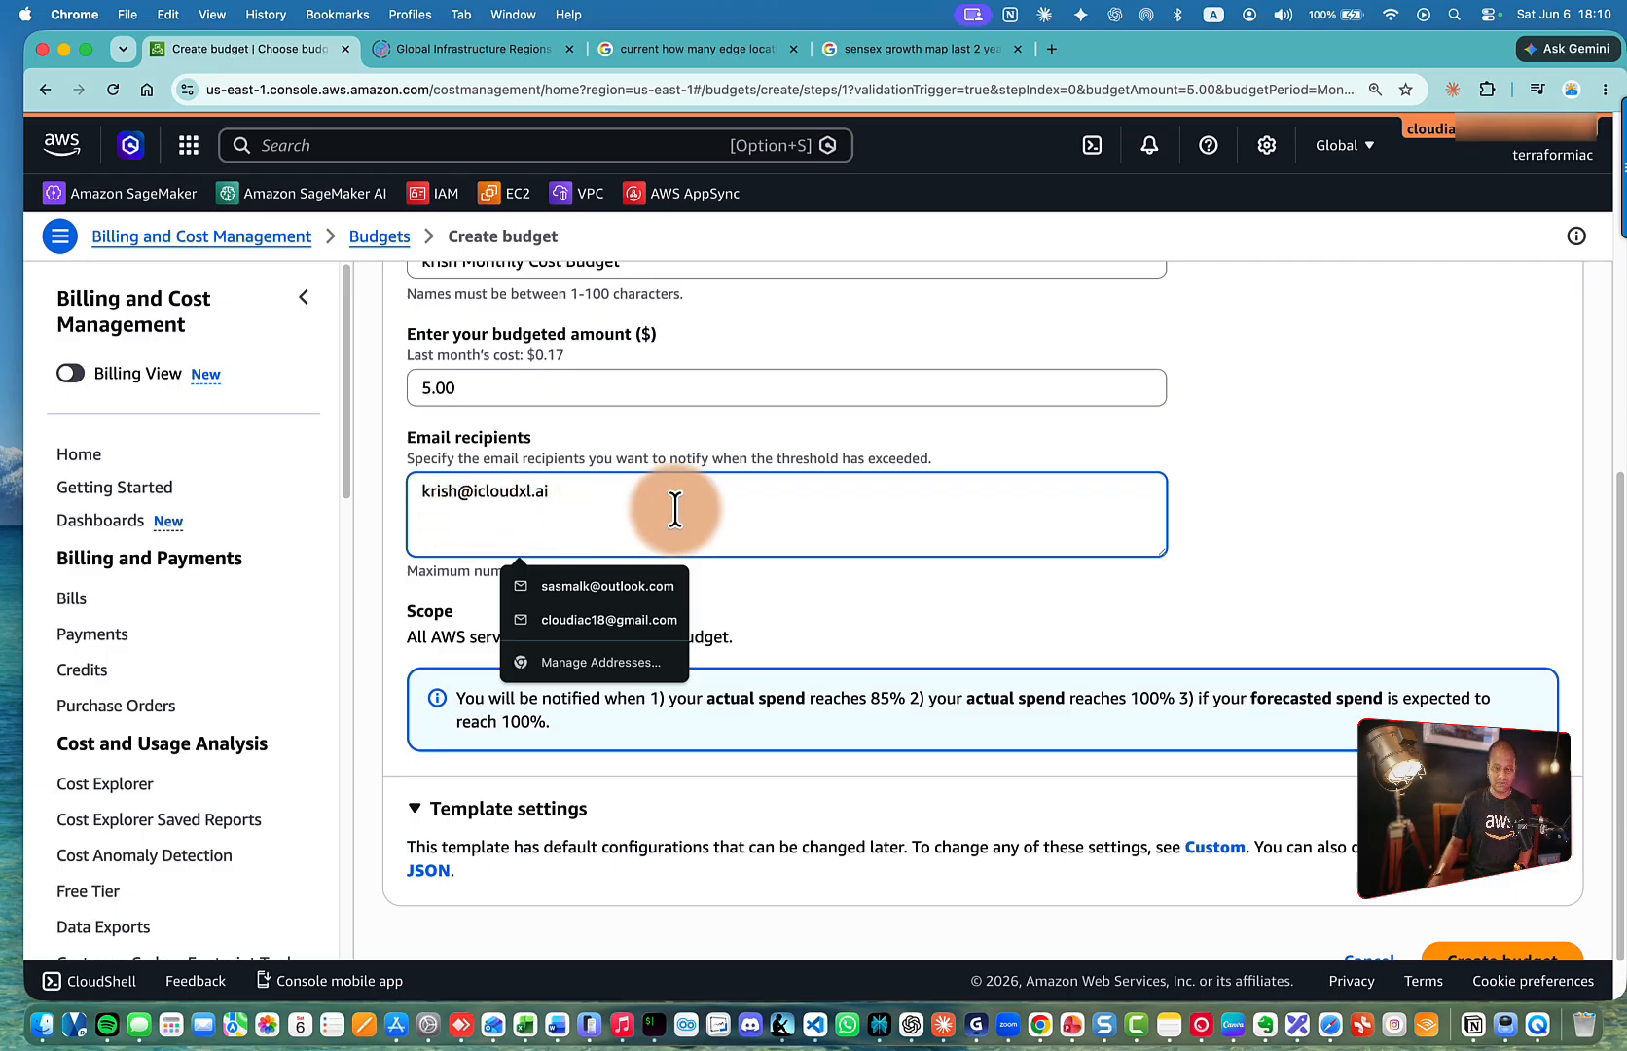
{"action": "left_click", "coordinate": [1335, 498]}
{"action": "scroll", "coordinate": [1273, 494], "scroll_direction": "down", "scroll_amount": 1}
{"action": "left_click", "coordinate": [608, 428]}
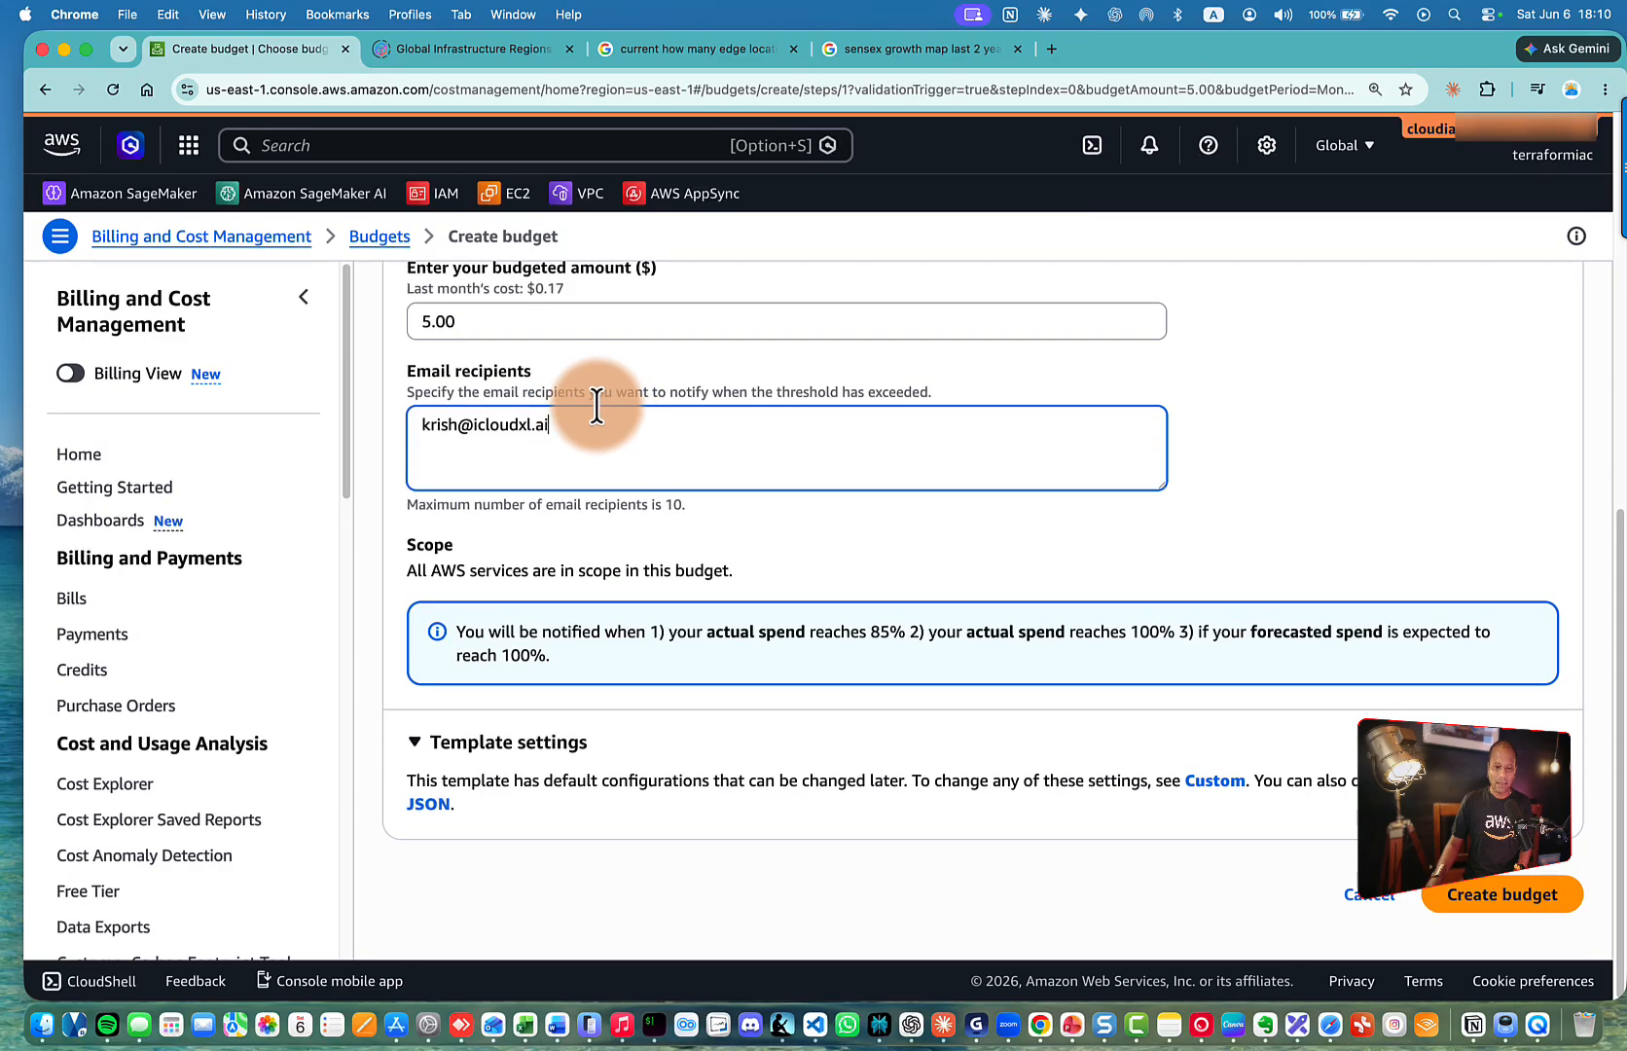
{"action": "type", "text": ", "}
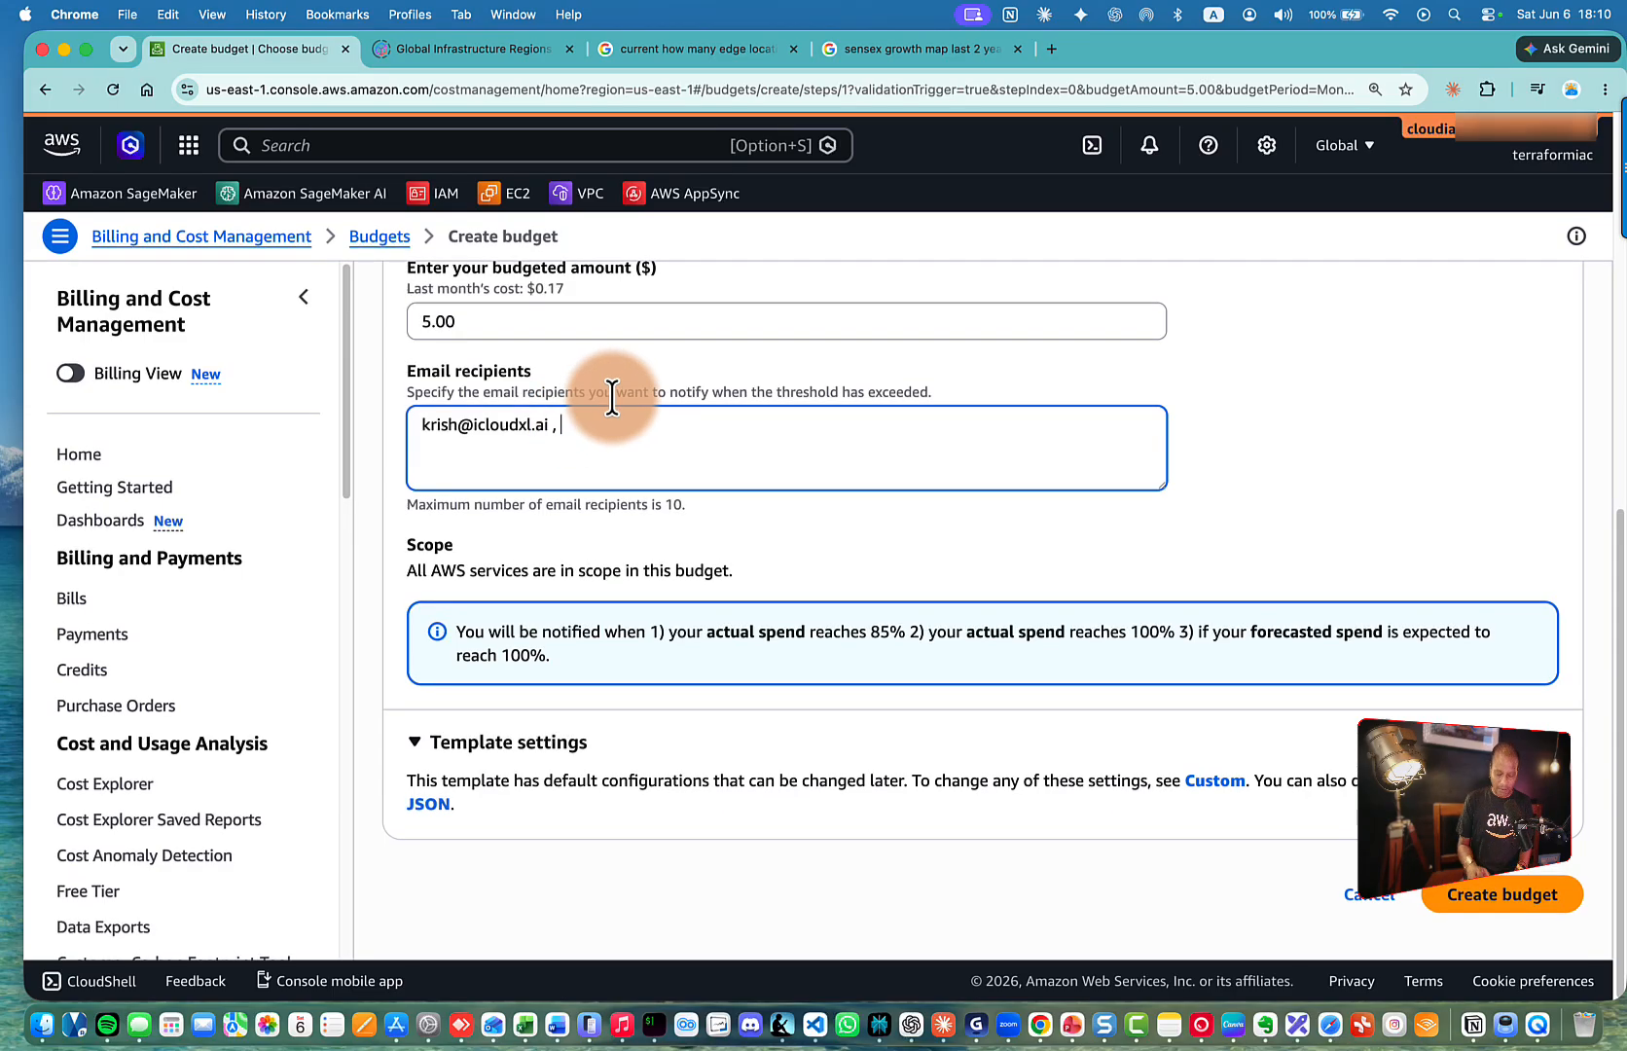
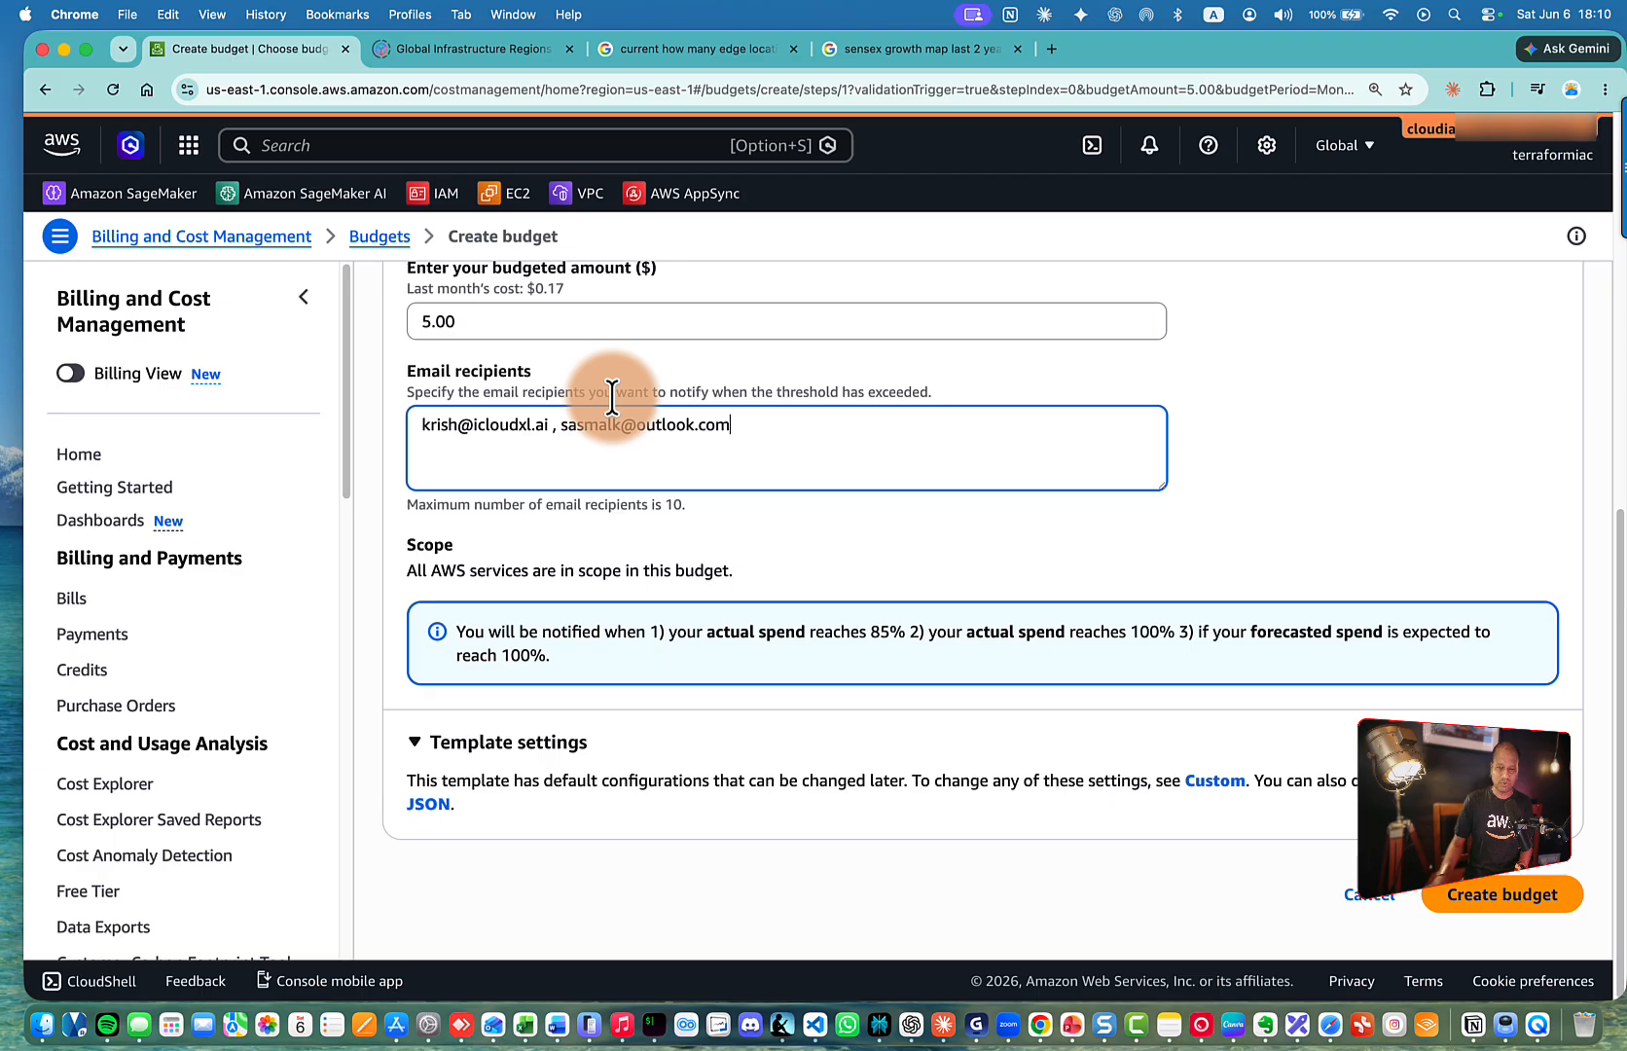
{"action": "scroll", "coordinate": [613, 397], "scroll_direction": "down", "scroll_amount": 1}
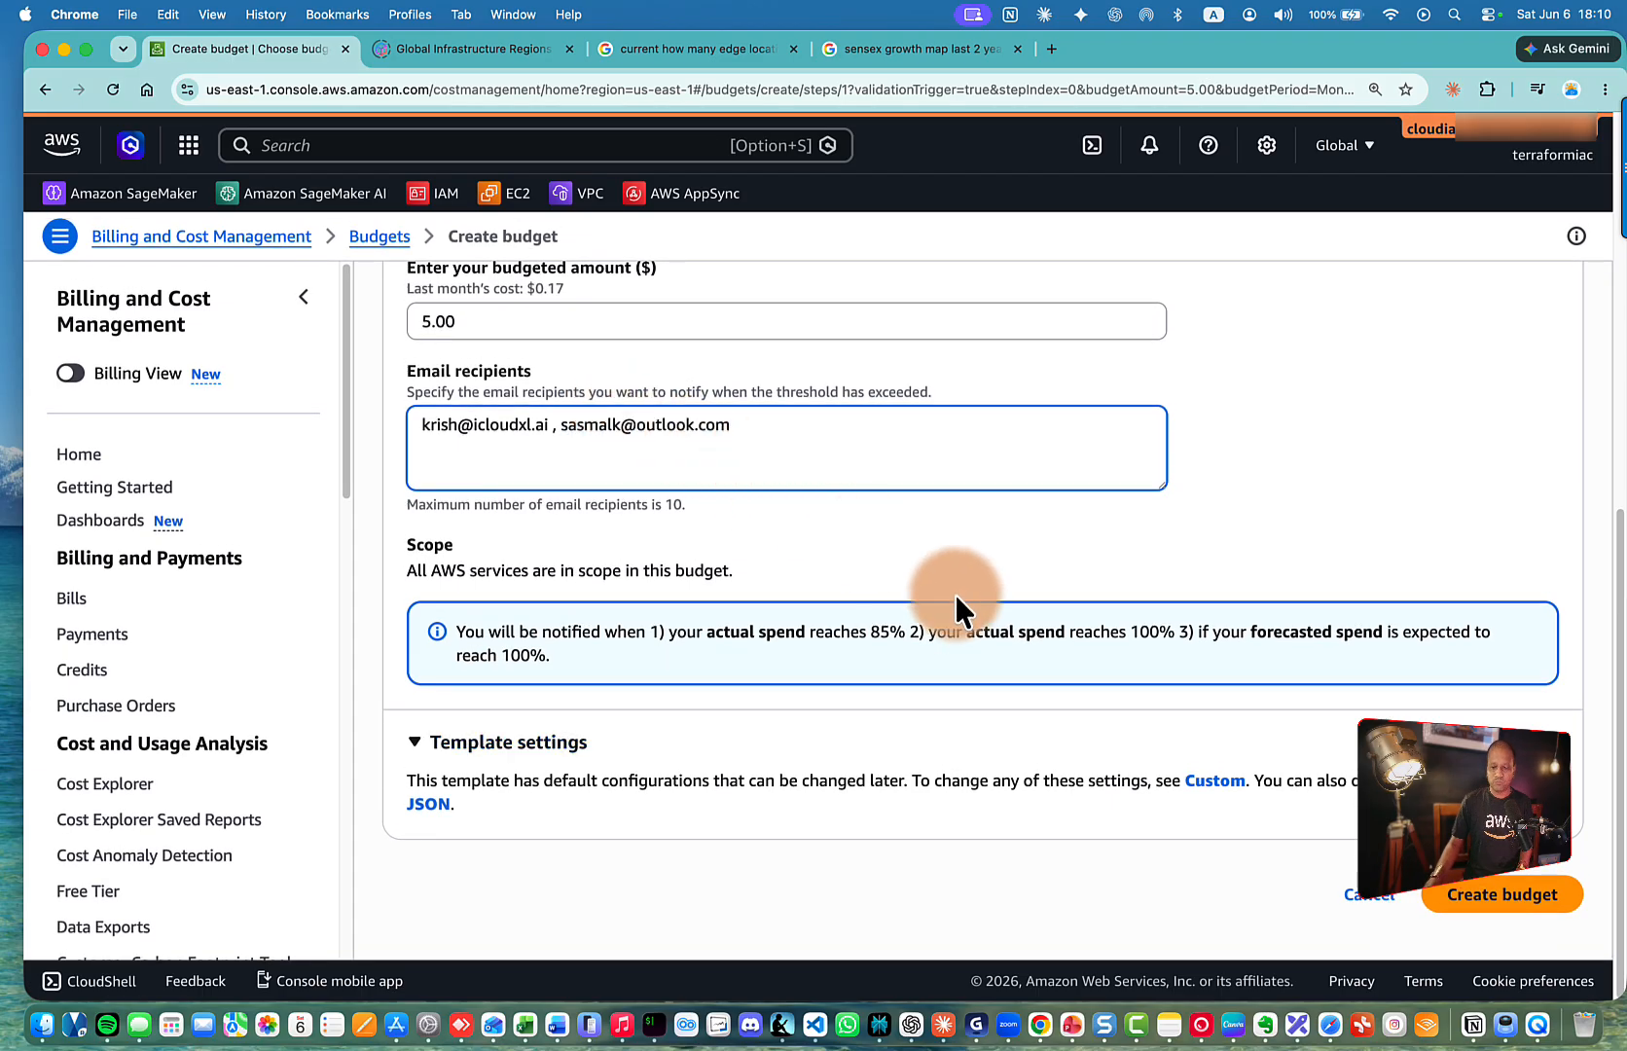
Create the $5.00 monthly budget and check its Actions menu in the Budgets list
{"action": "left_click", "coordinate": [1476, 893]}
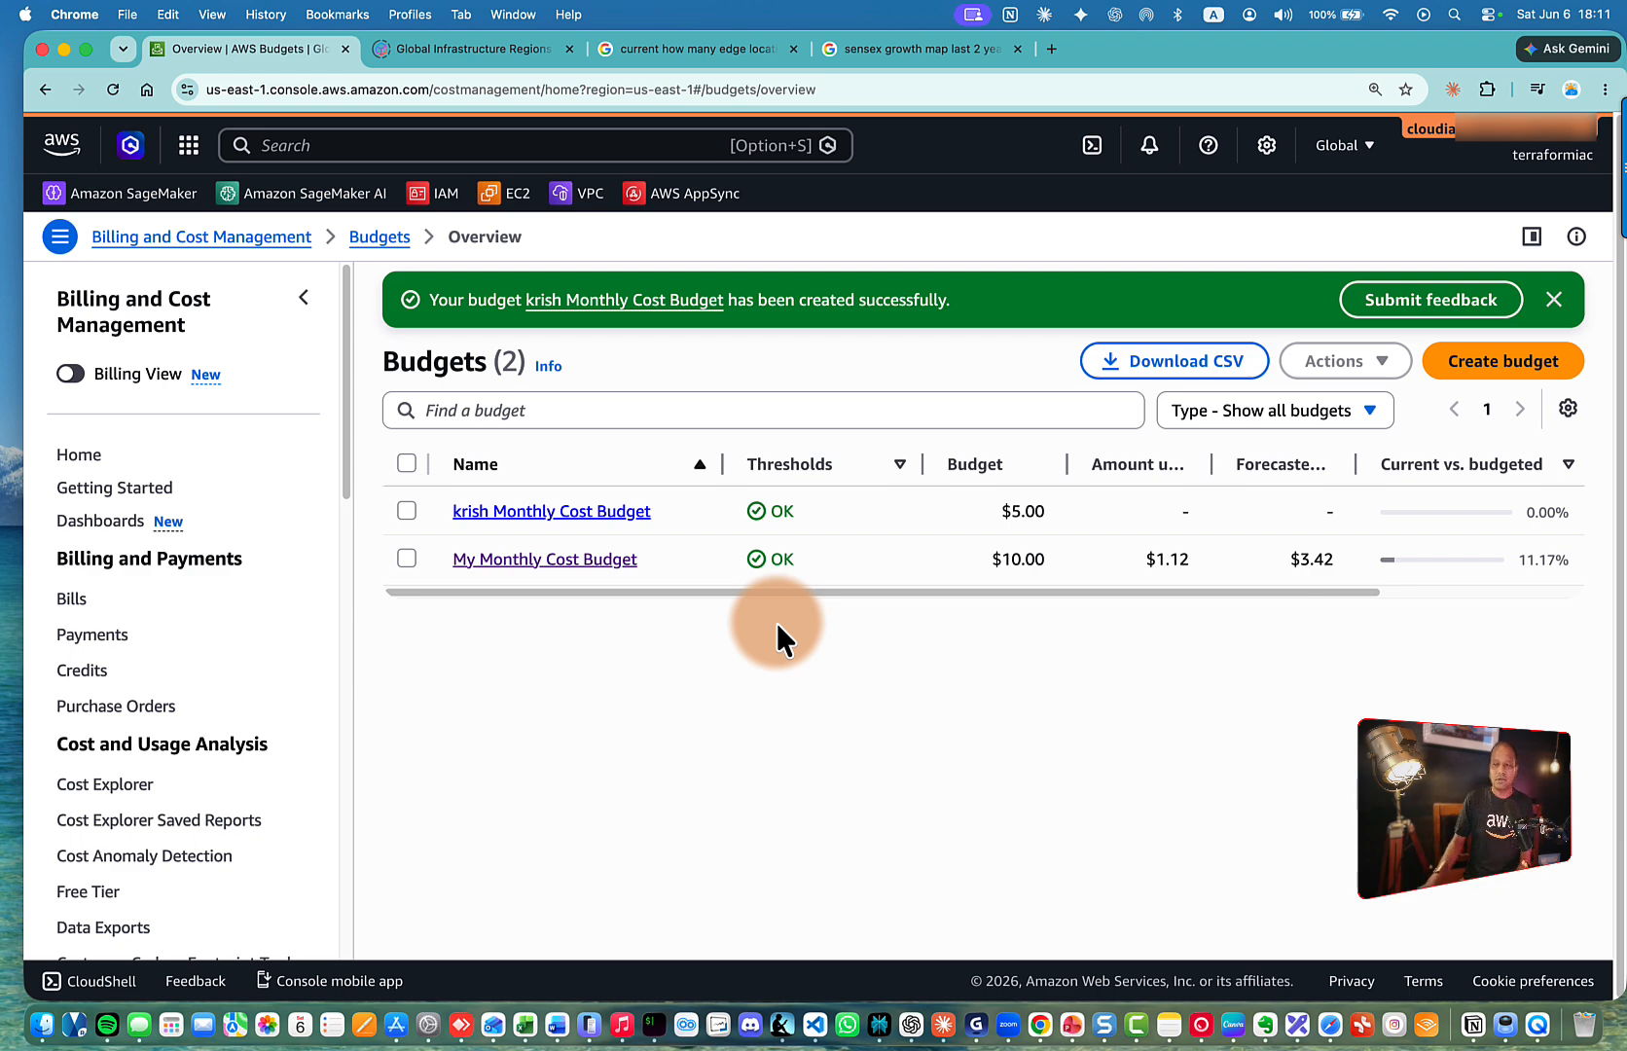
{"action": "left_click", "coordinate": [407, 511]}
{"action": "left_click", "coordinate": [670, 449]}
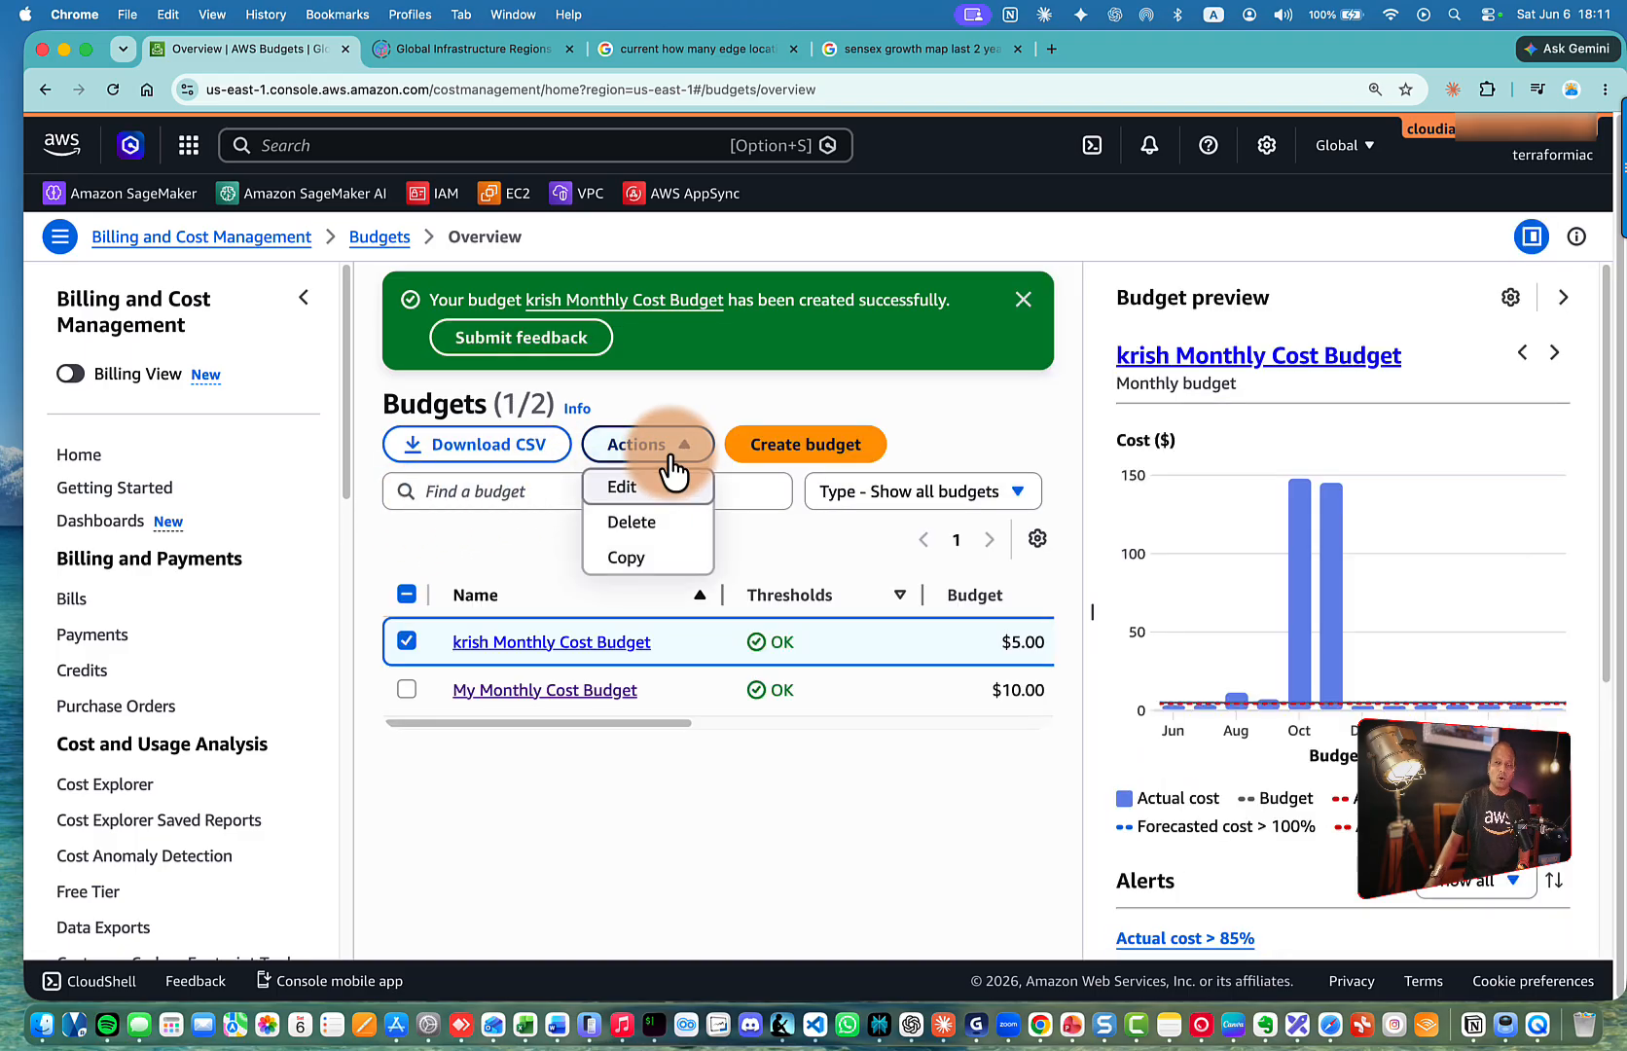
{"action": "left_click", "coordinate": [814, 380]}
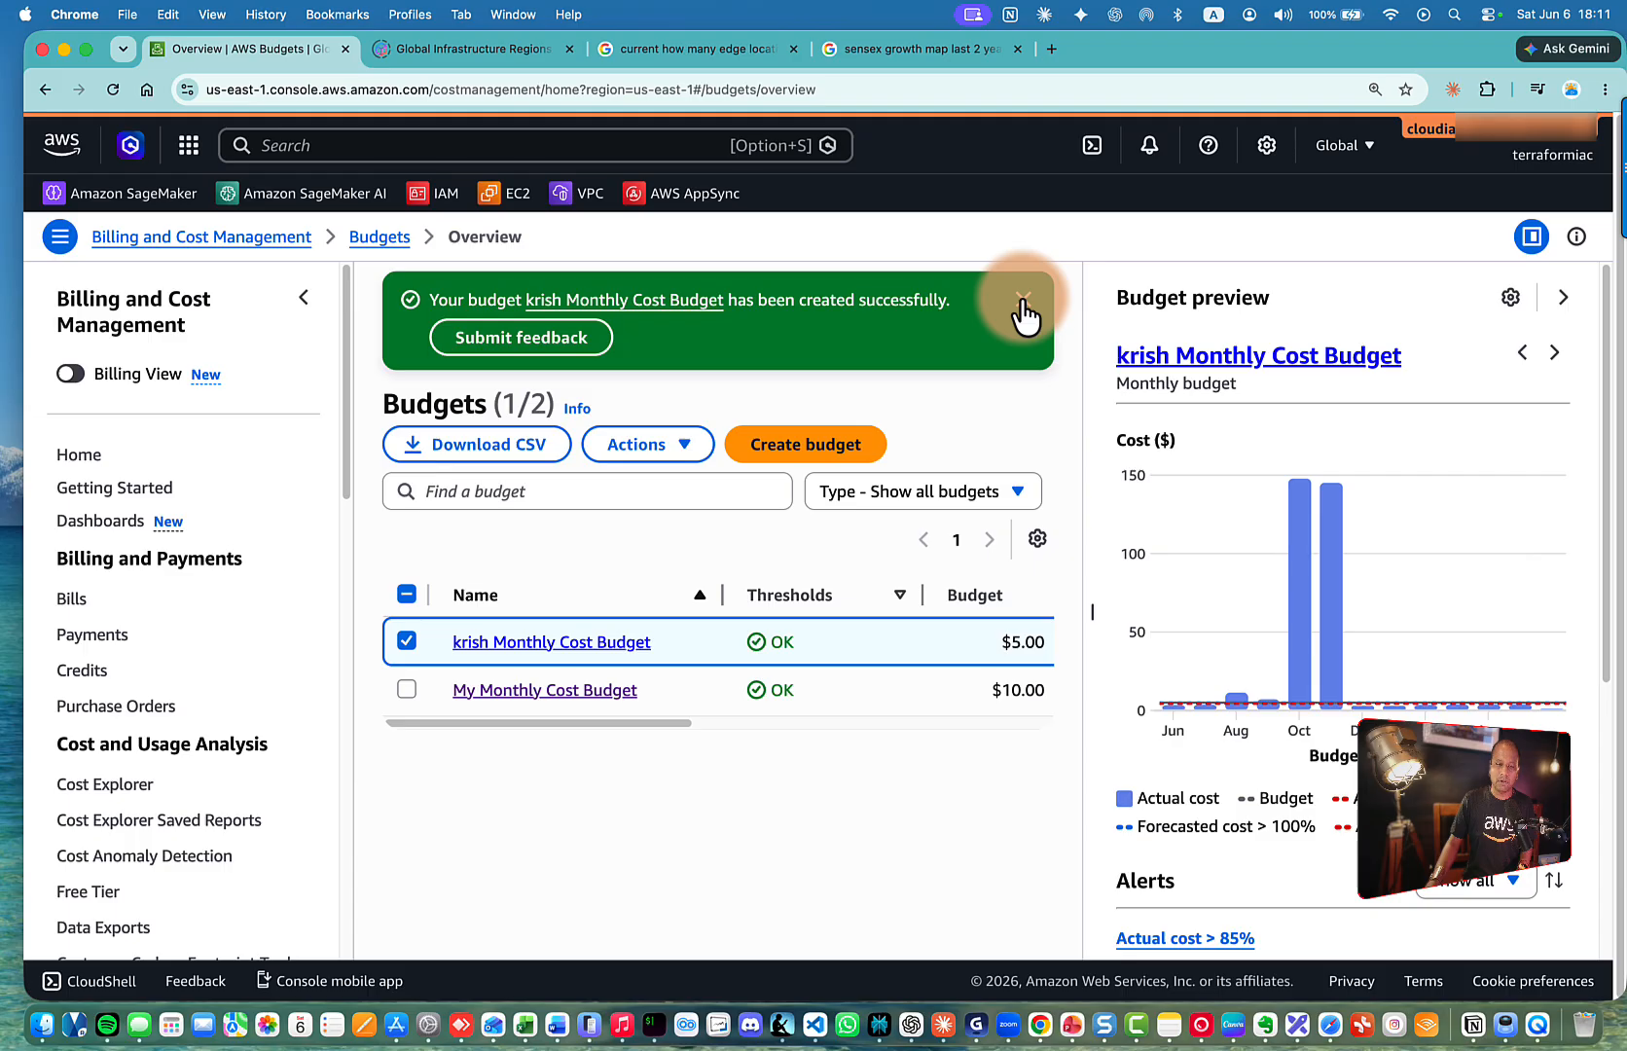
{"action": "left_click", "coordinate": [1022, 299]}
{"action": "left_click", "coordinate": [407, 534]}
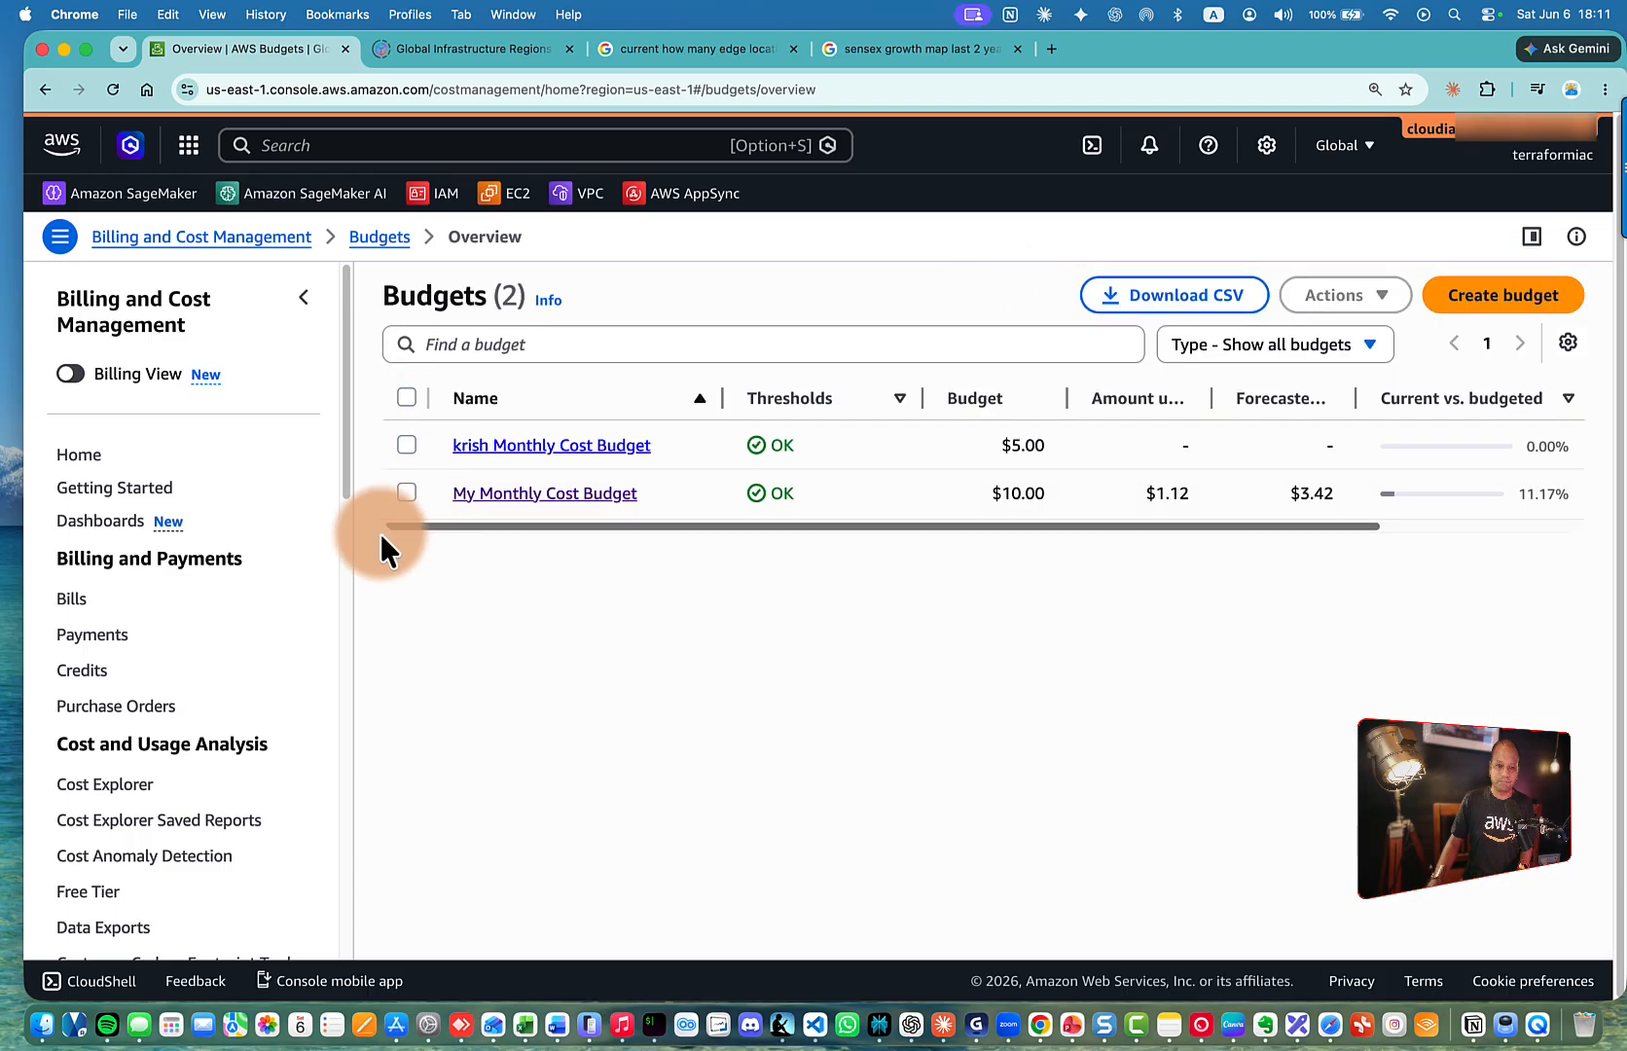
{"action": "scroll", "coordinate": [237, 556], "scroll_direction": "down", "scroll_amount": 5}
{"action": "scroll", "coordinate": [238, 556], "scroll_direction": "down", "scroll_amount": 4}
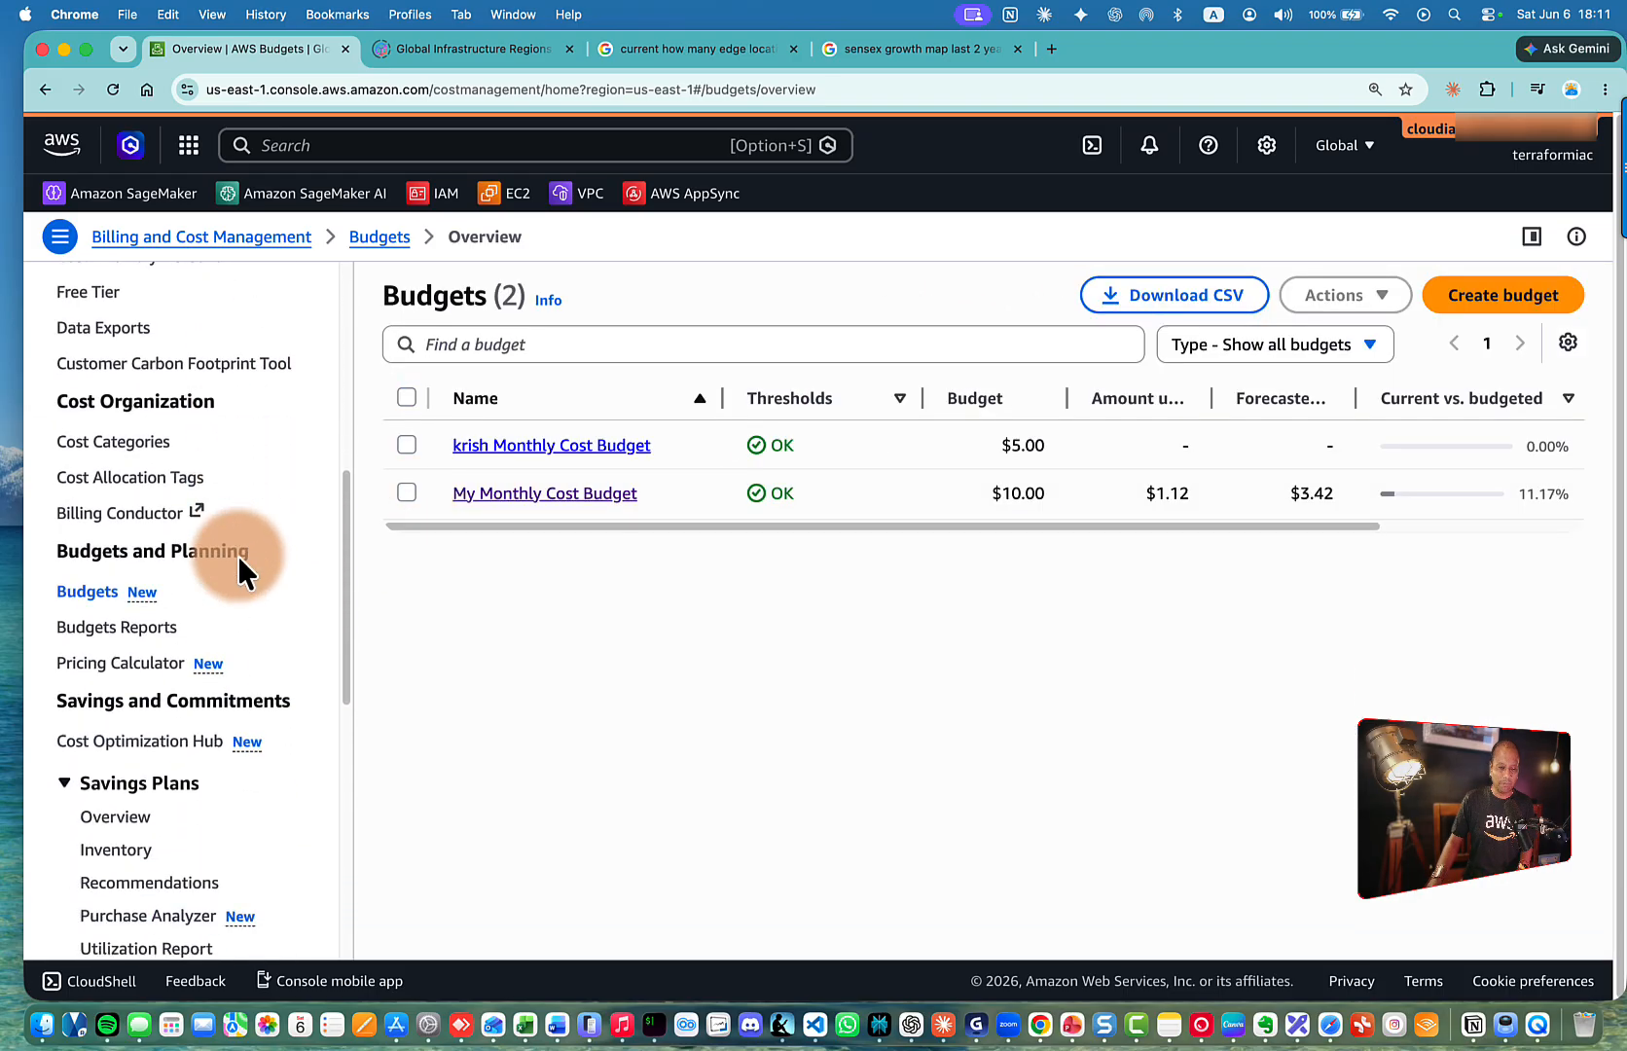
Go to Budgets Reports and begin a new budget report
{"action": "left_click", "coordinate": [135, 595]}
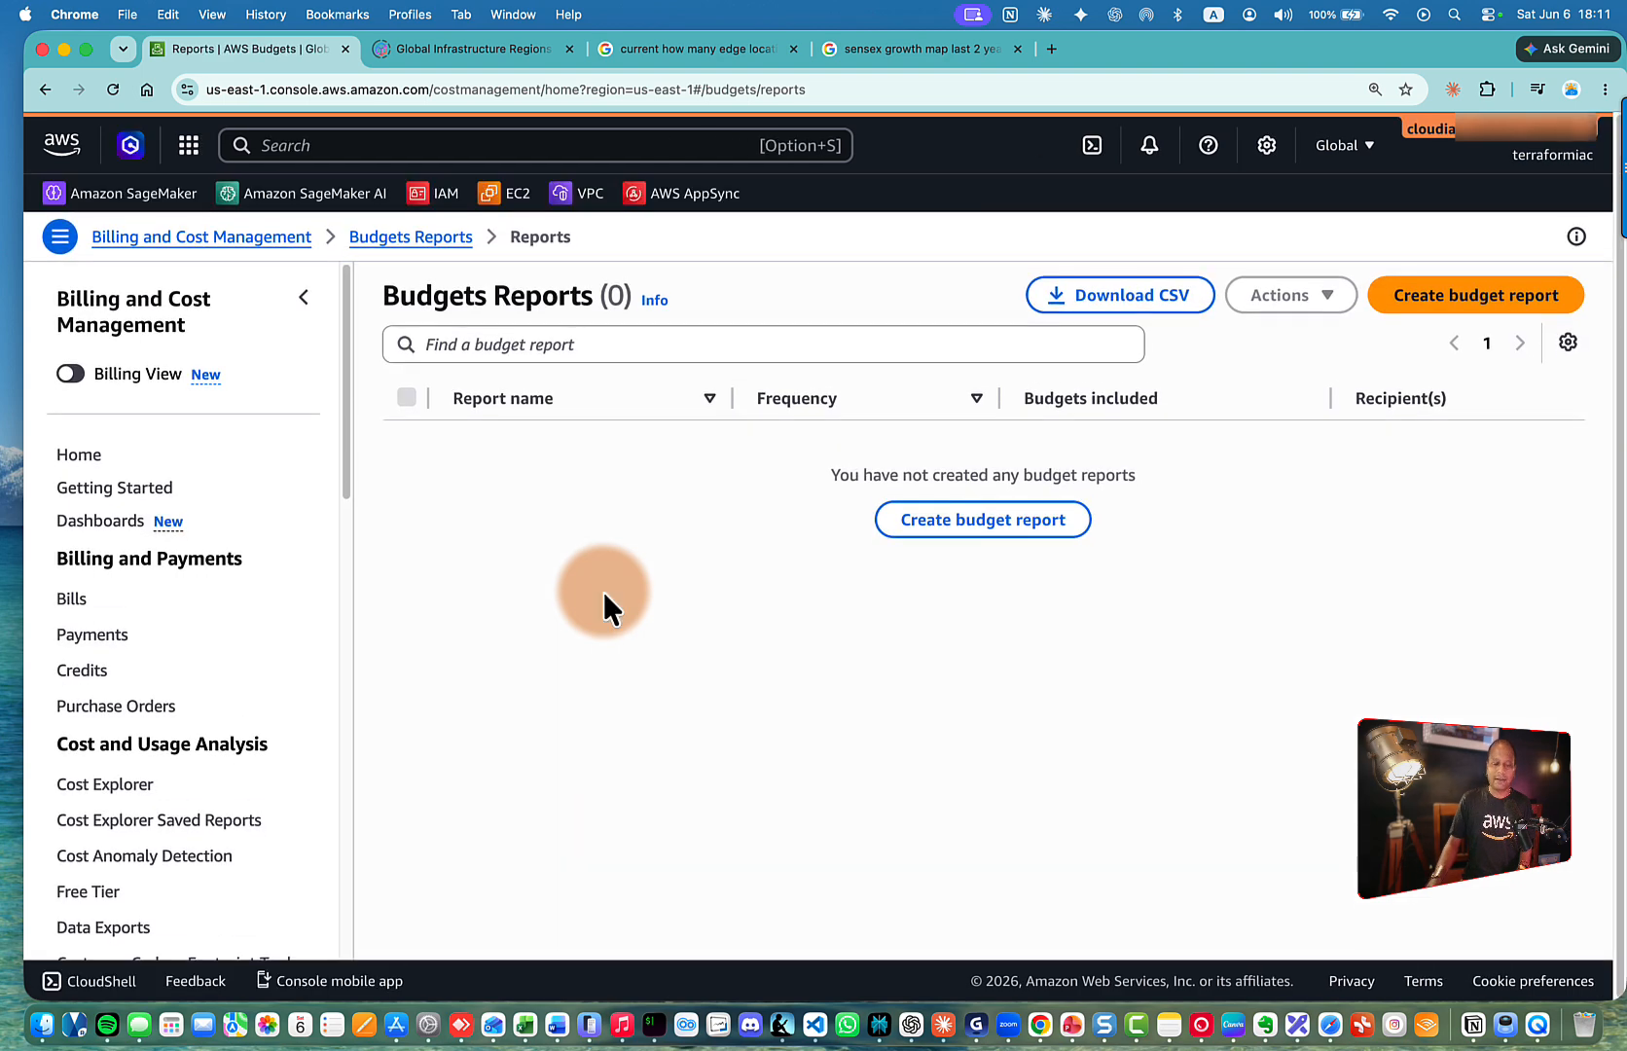
{"action": "left_click_drag", "start_coordinate": [384, 298], "coordinate": [592, 304]}
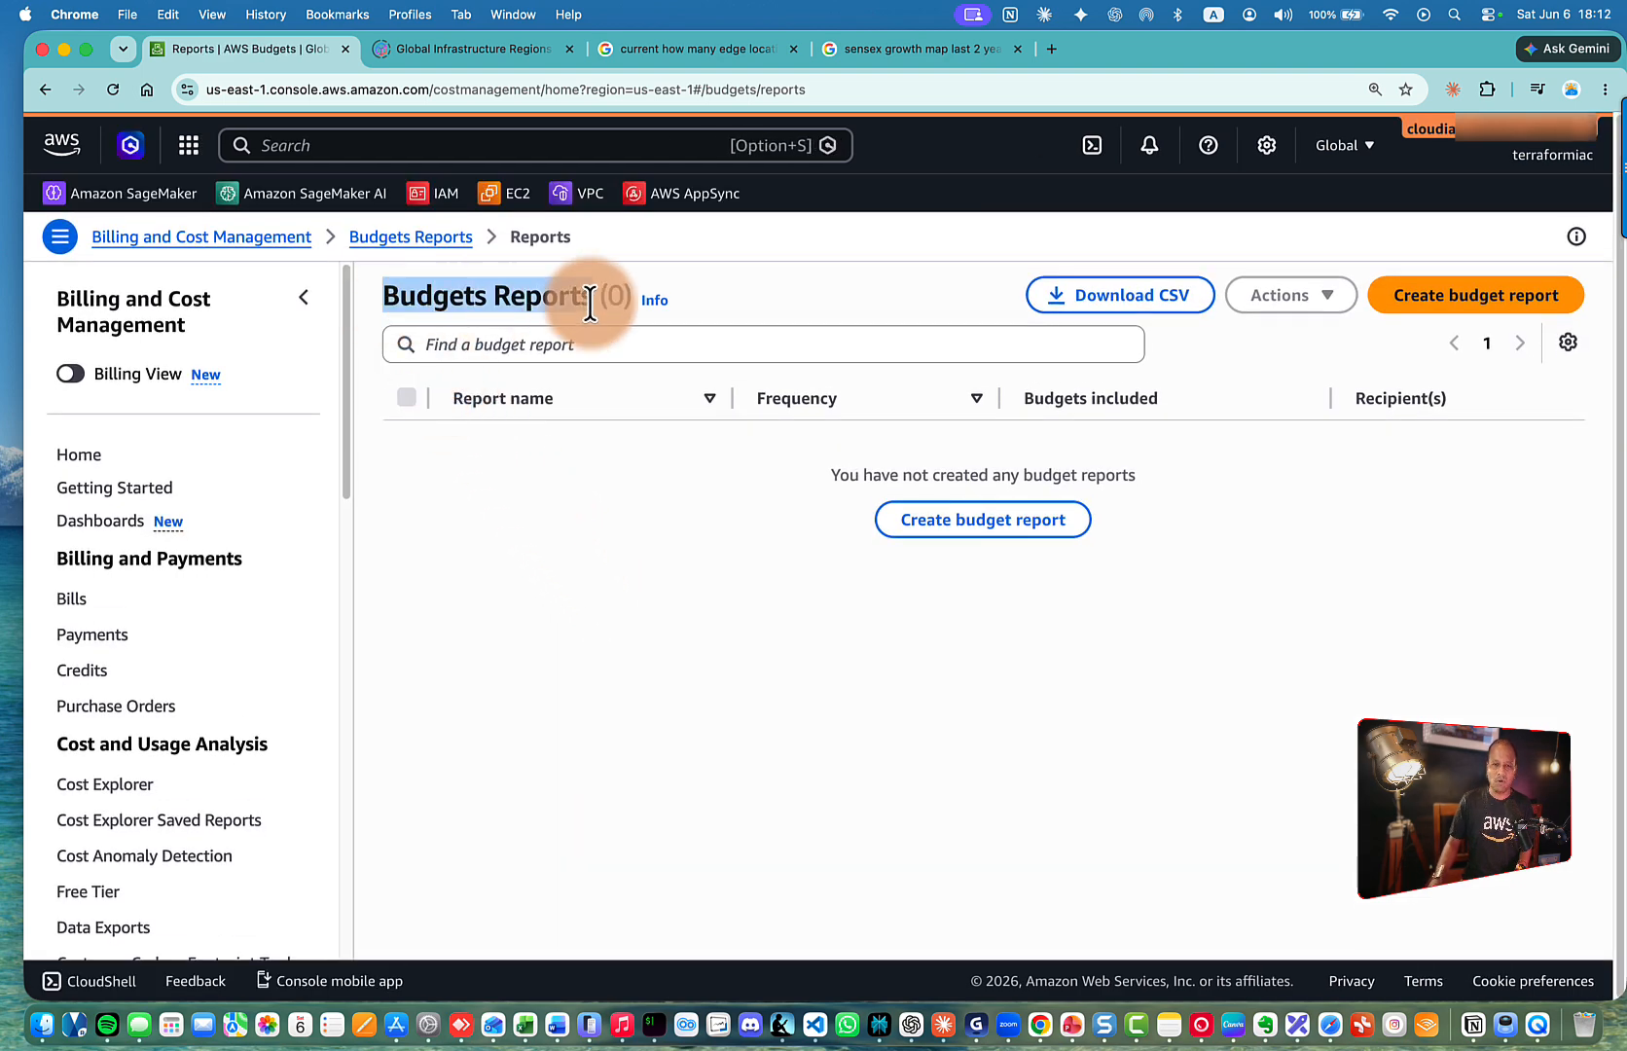
{"action": "left_click", "coordinate": [1371, 220]}
Name the new budget report 'krish-budget-report'
{"action": "left_click", "coordinate": [1430, 290]}
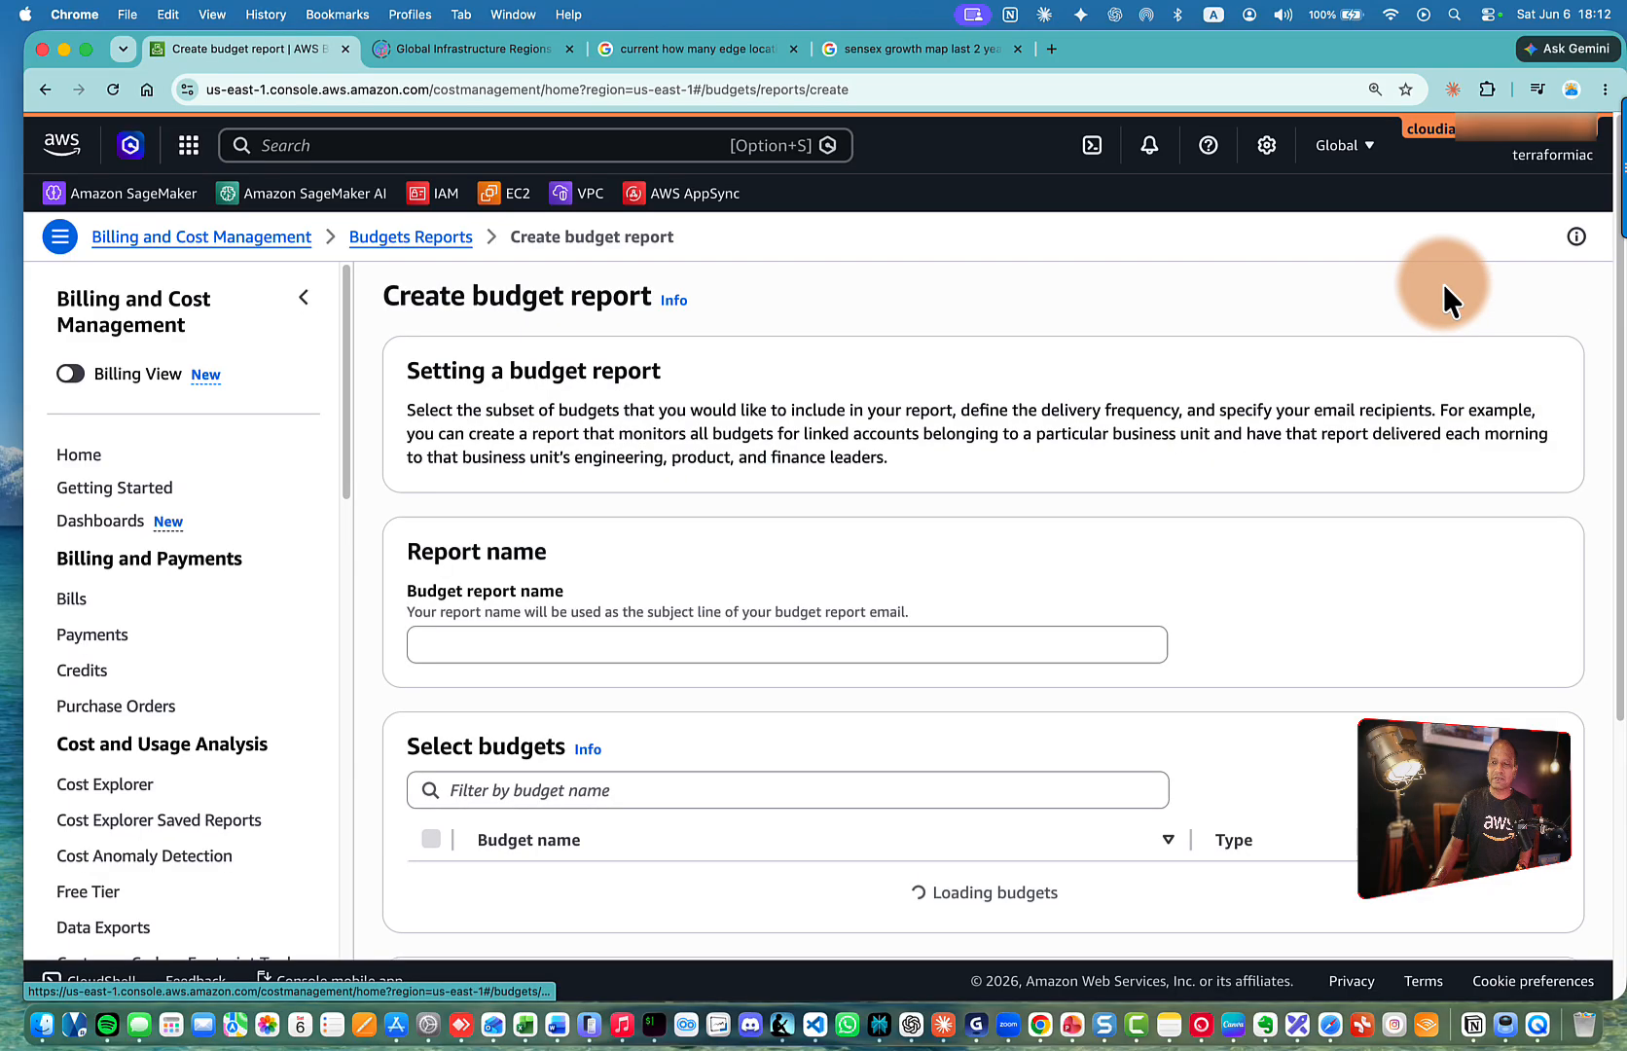
{"action": "scroll", "coordinate": [725, 442], "scroll_direction": "down", "scroll_amount": 3}
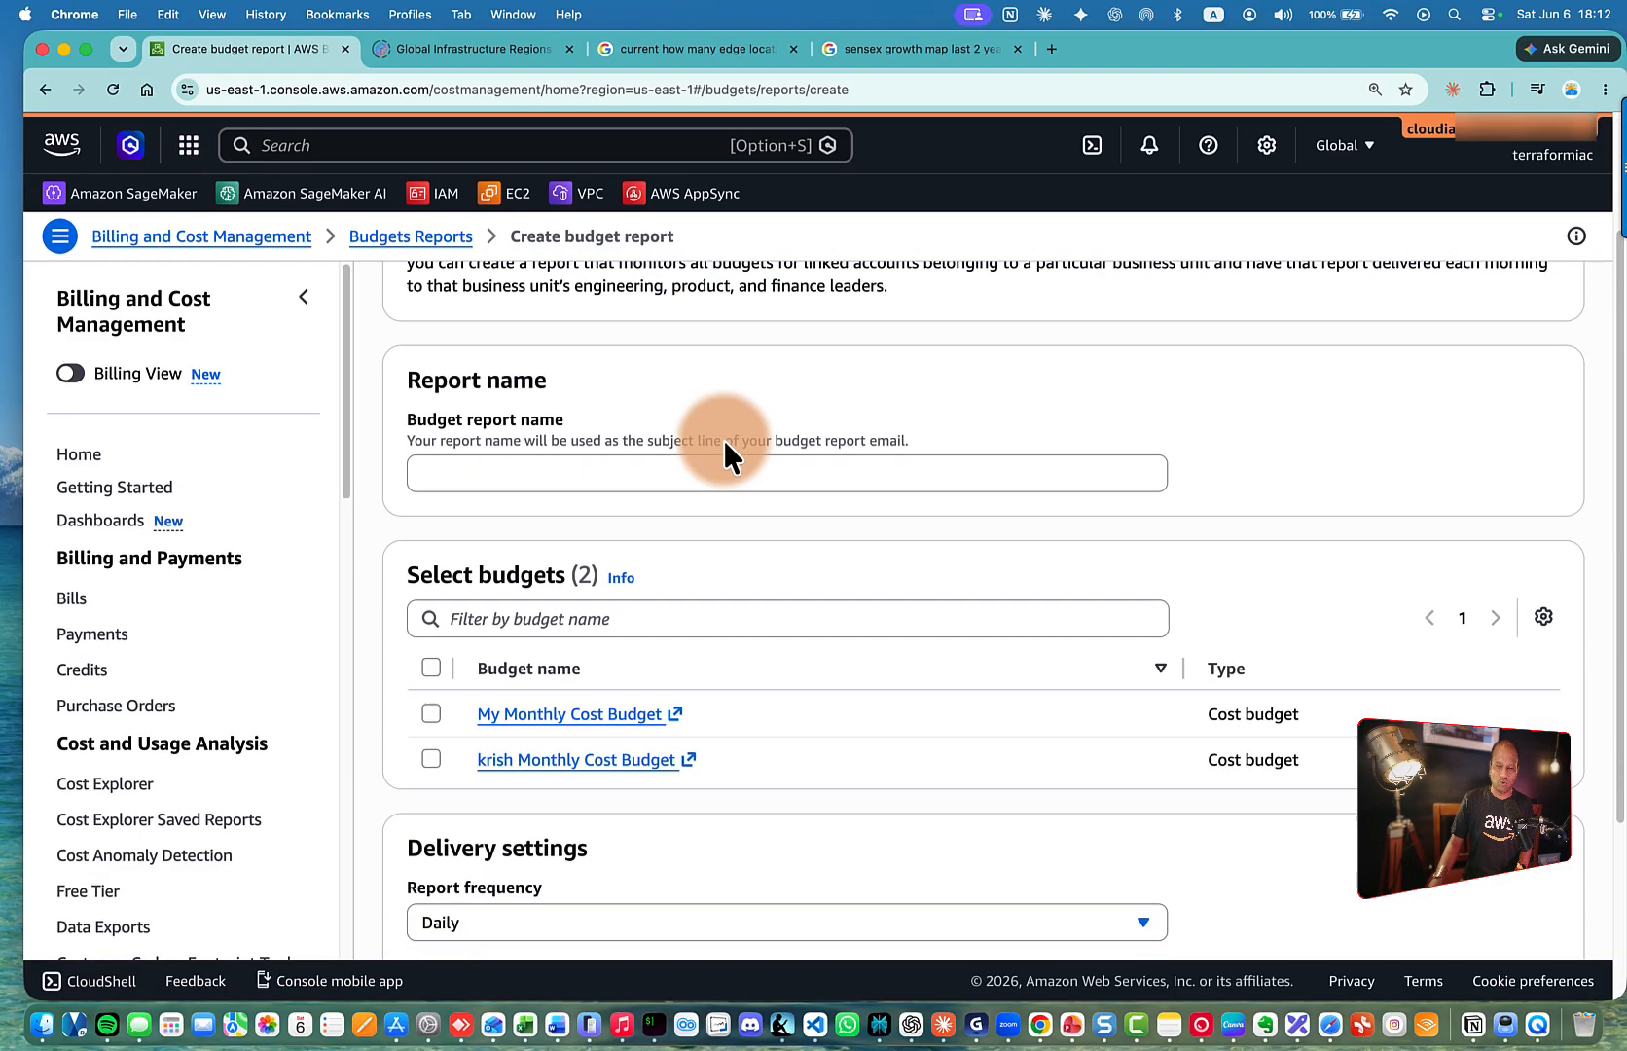
{"action": "left_click", "coordinate": [505, 469]}
{"action": "type", "text": "krish-"}
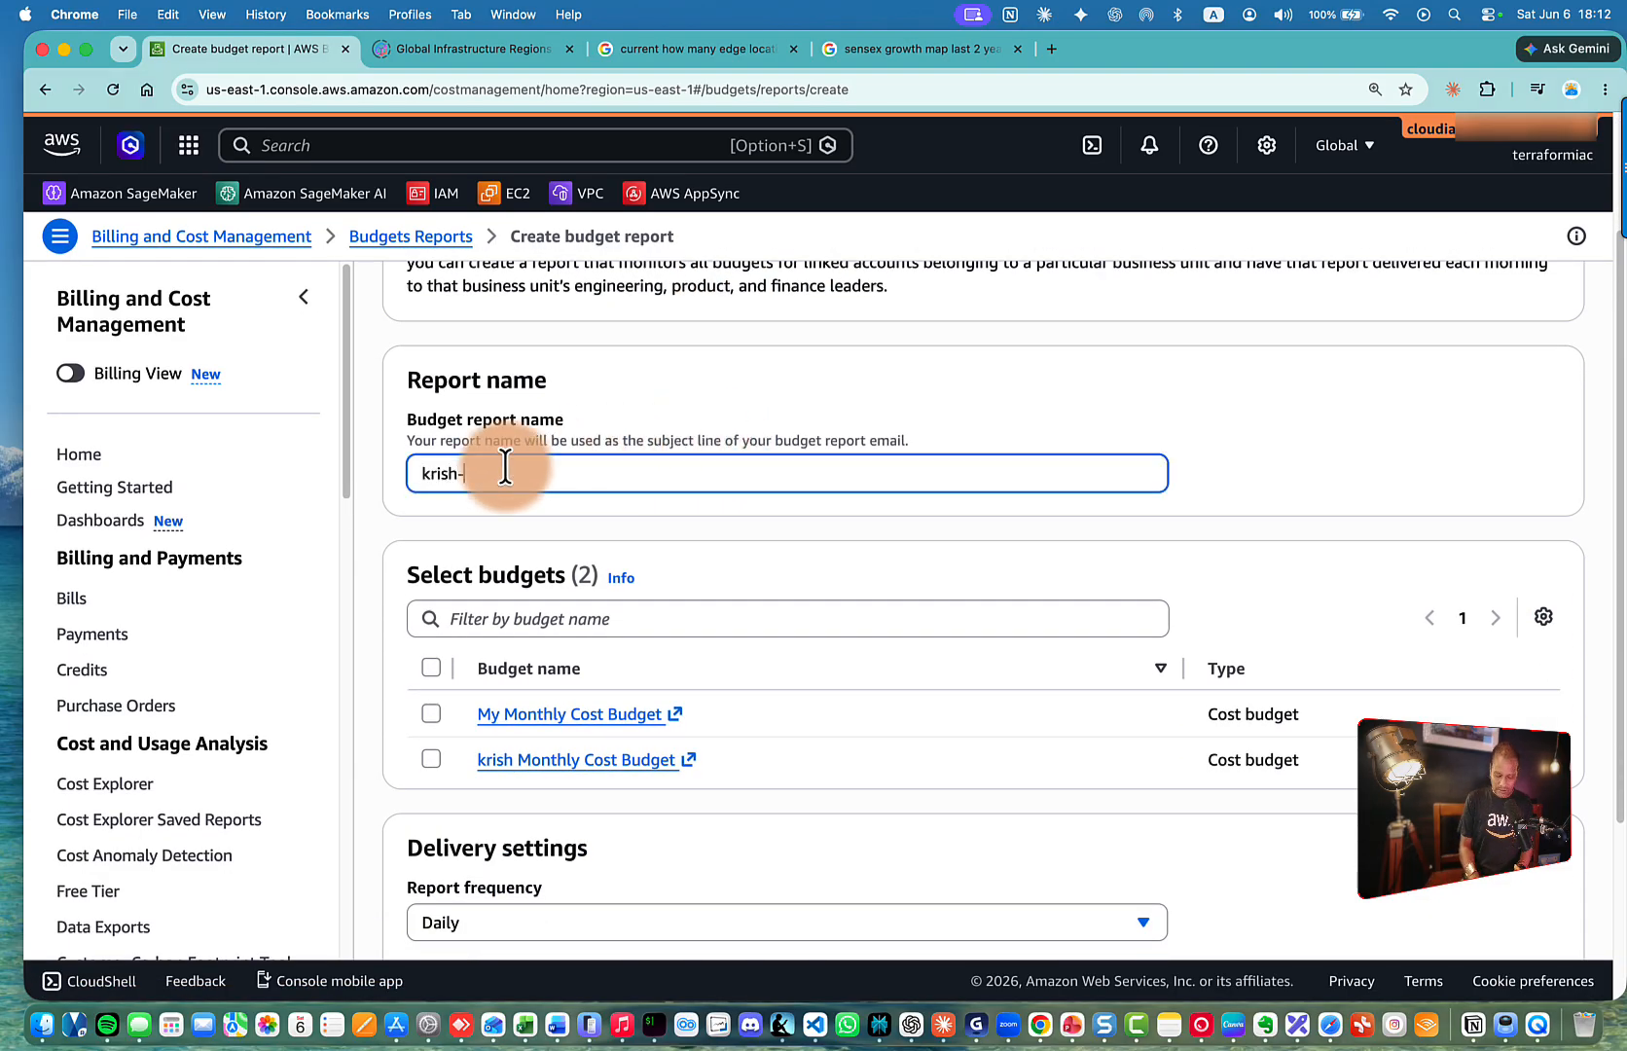
{"action": "type", "text": "budget-report"}
{"action": "scroll", "coordinate": [715, 407], "scroll_direction": "down", "scroll_amount": 5}
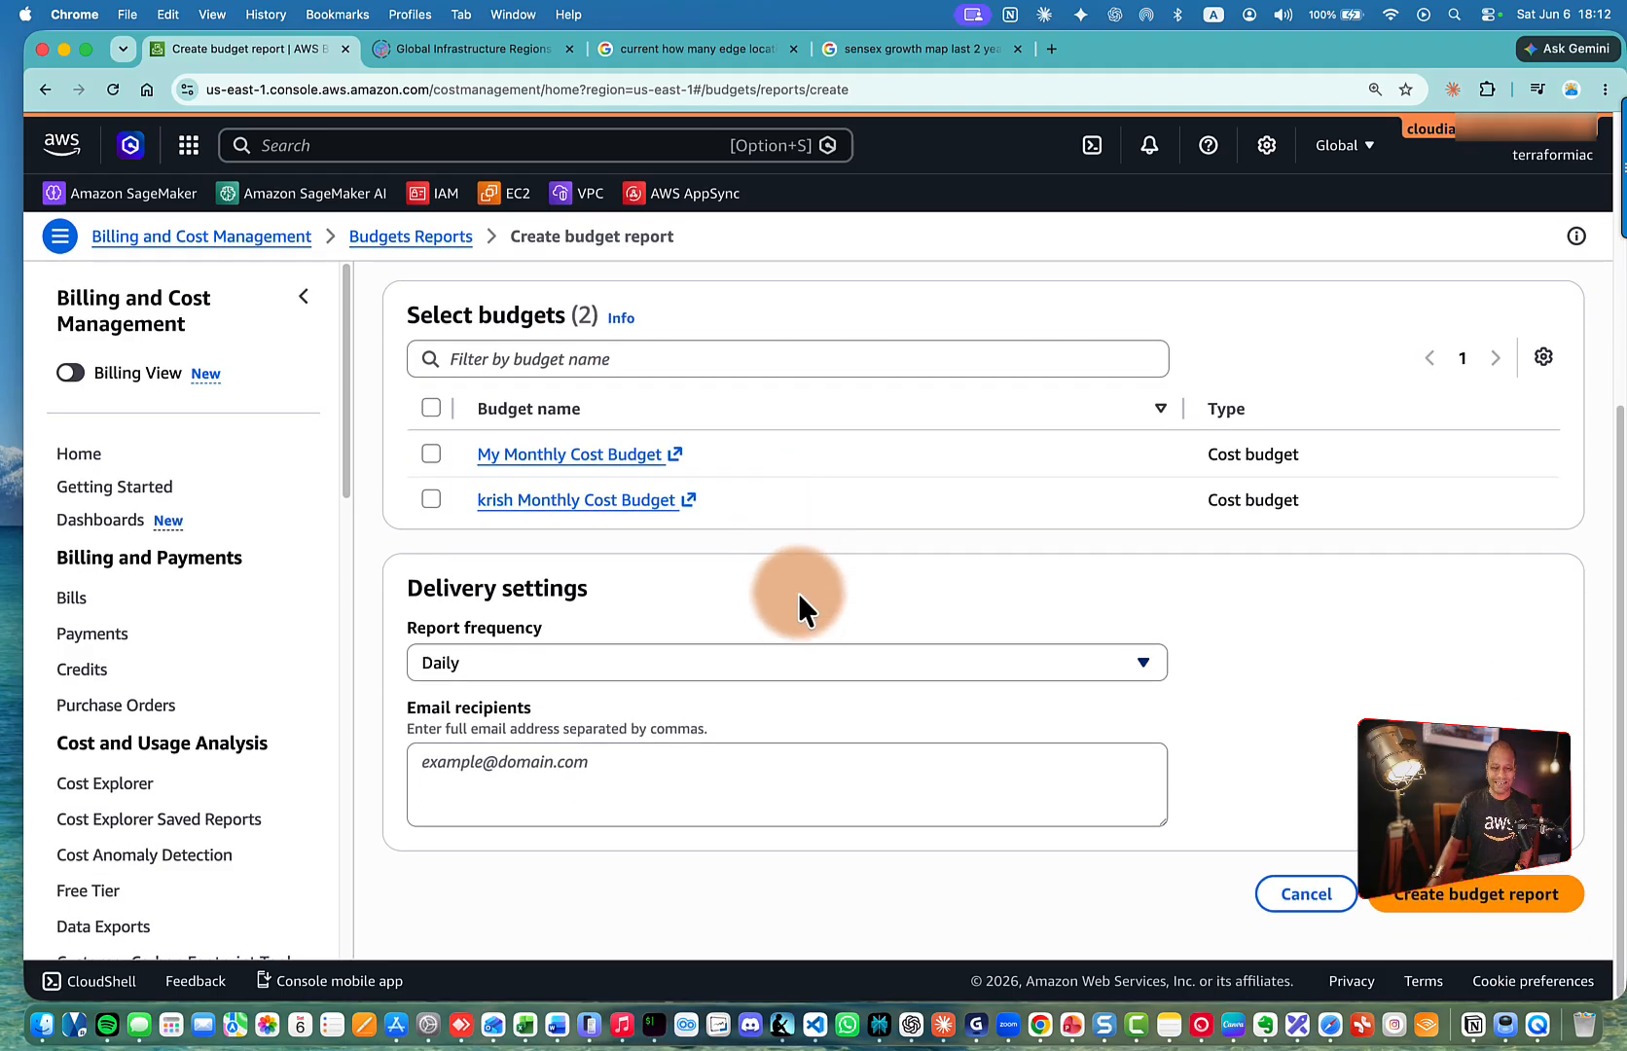
Set the report frequency to weekly, delivered on Mondays
{"action": "left_click", "coordinate": [808, 673]}
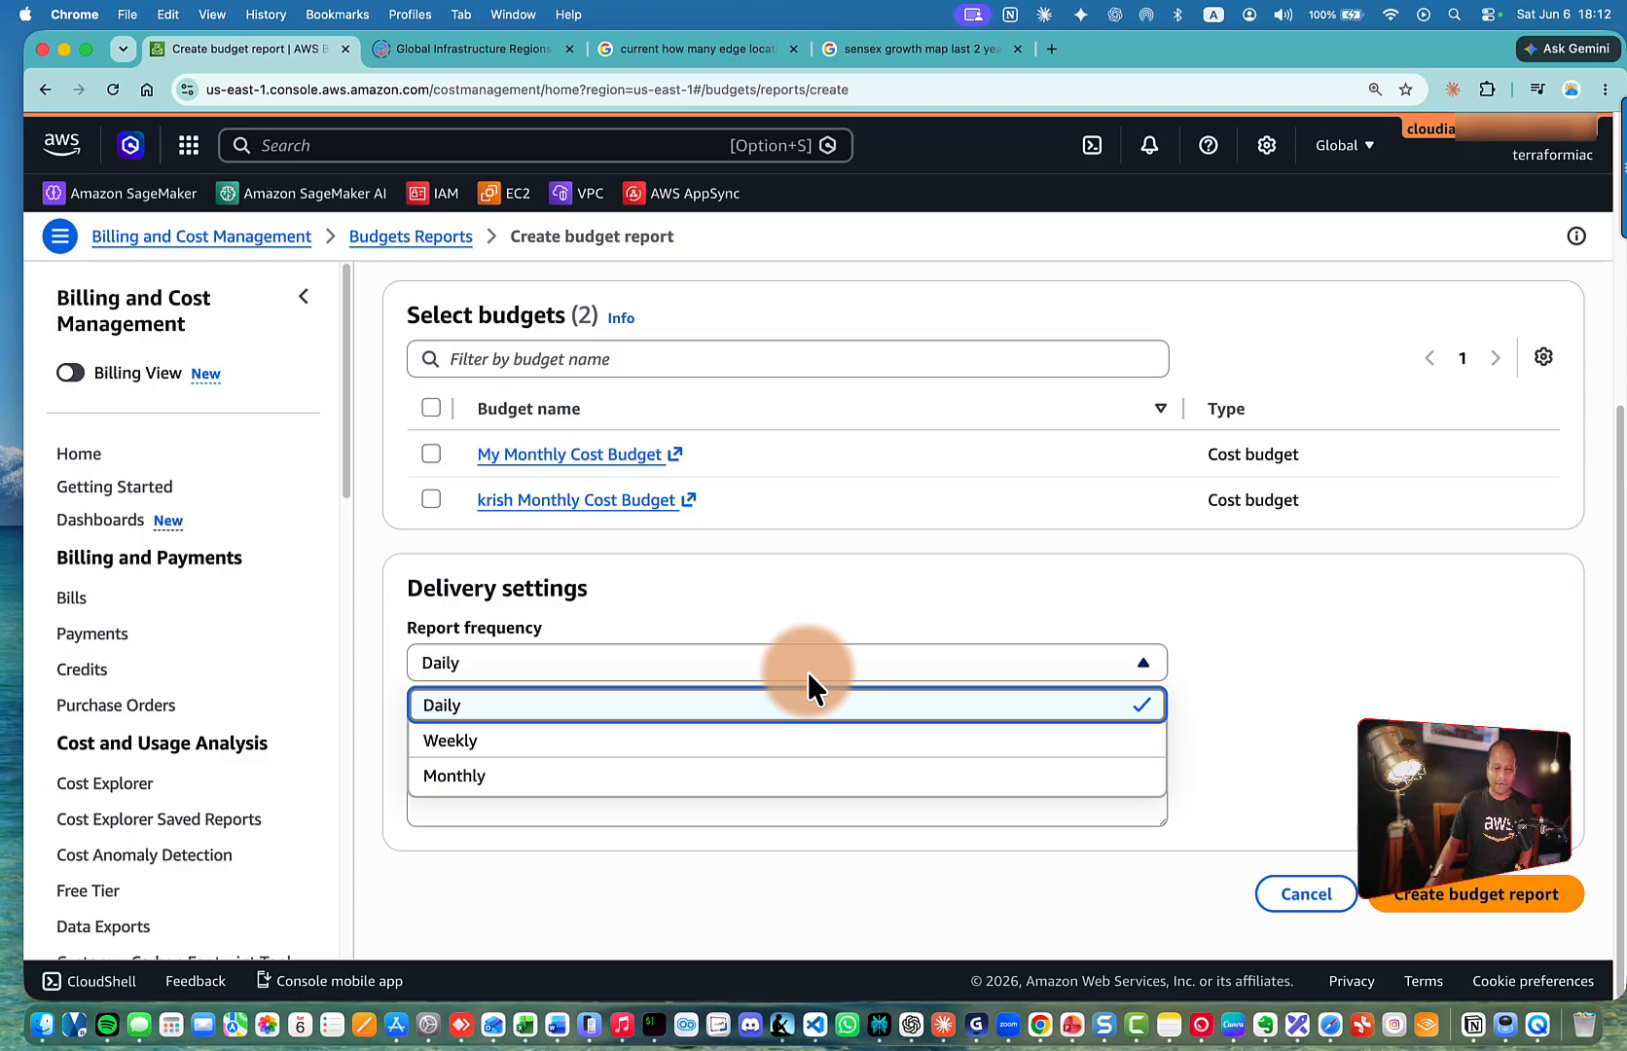
{"action": "left_click", "coordinate": [693, 744]}
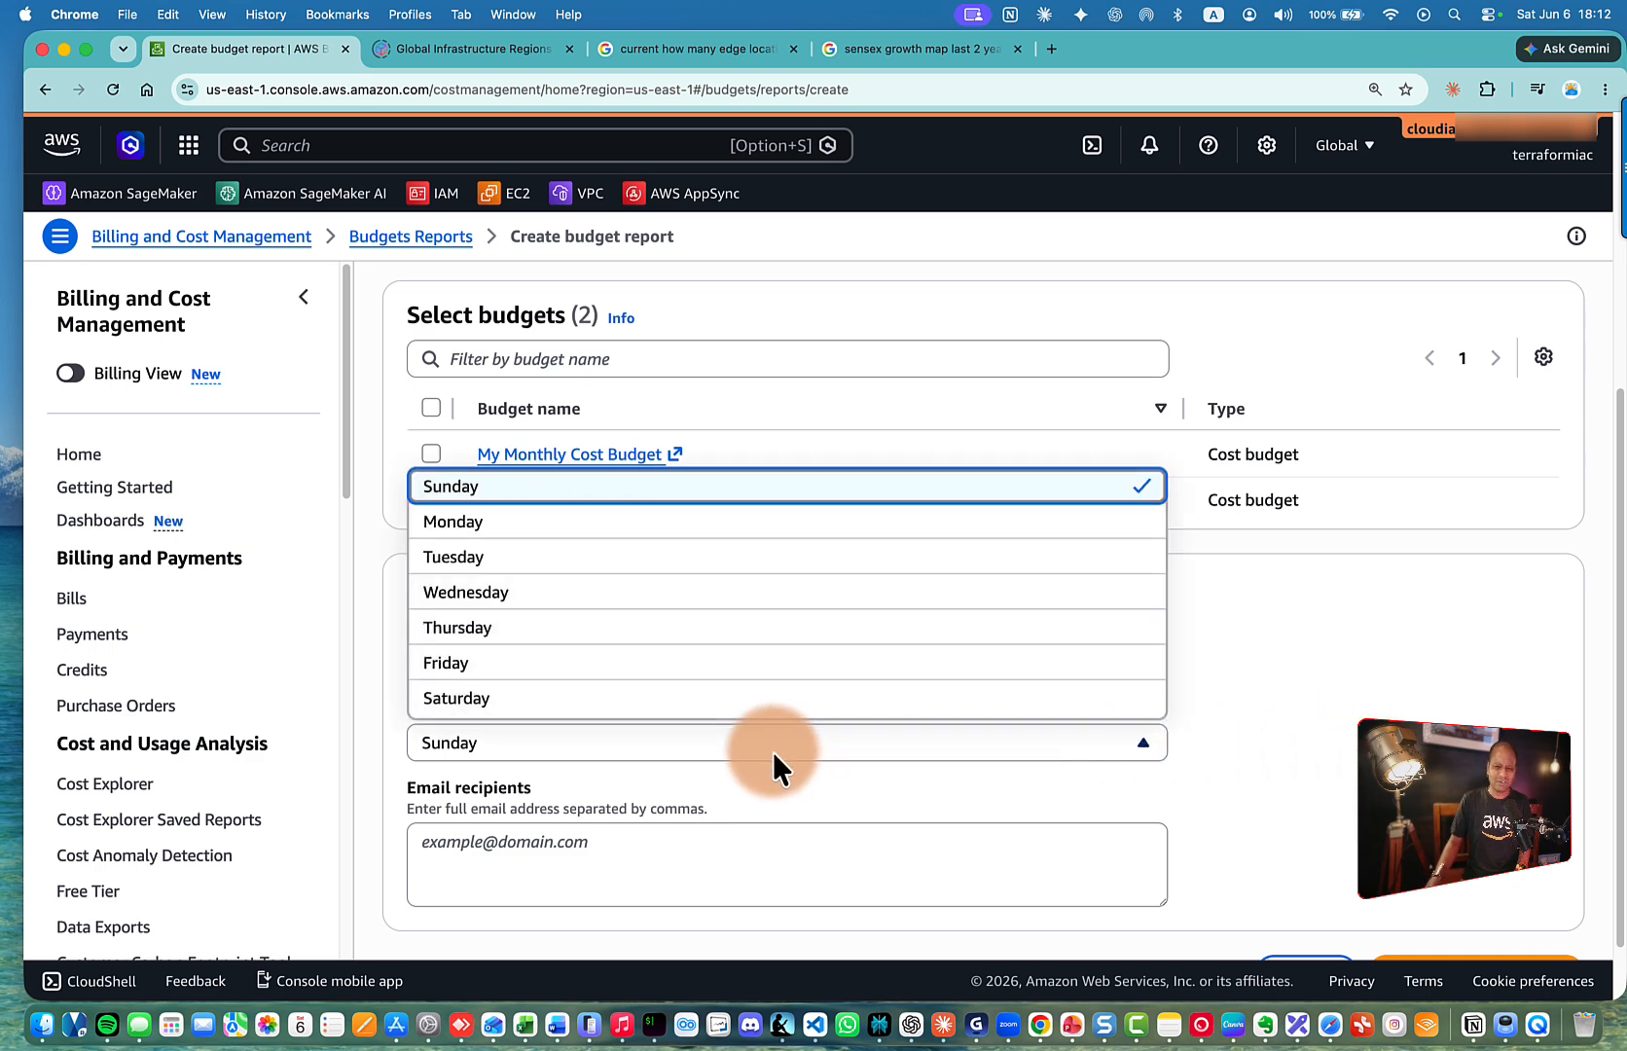
{"action": "left_click", "coordinate": [557, 525]}
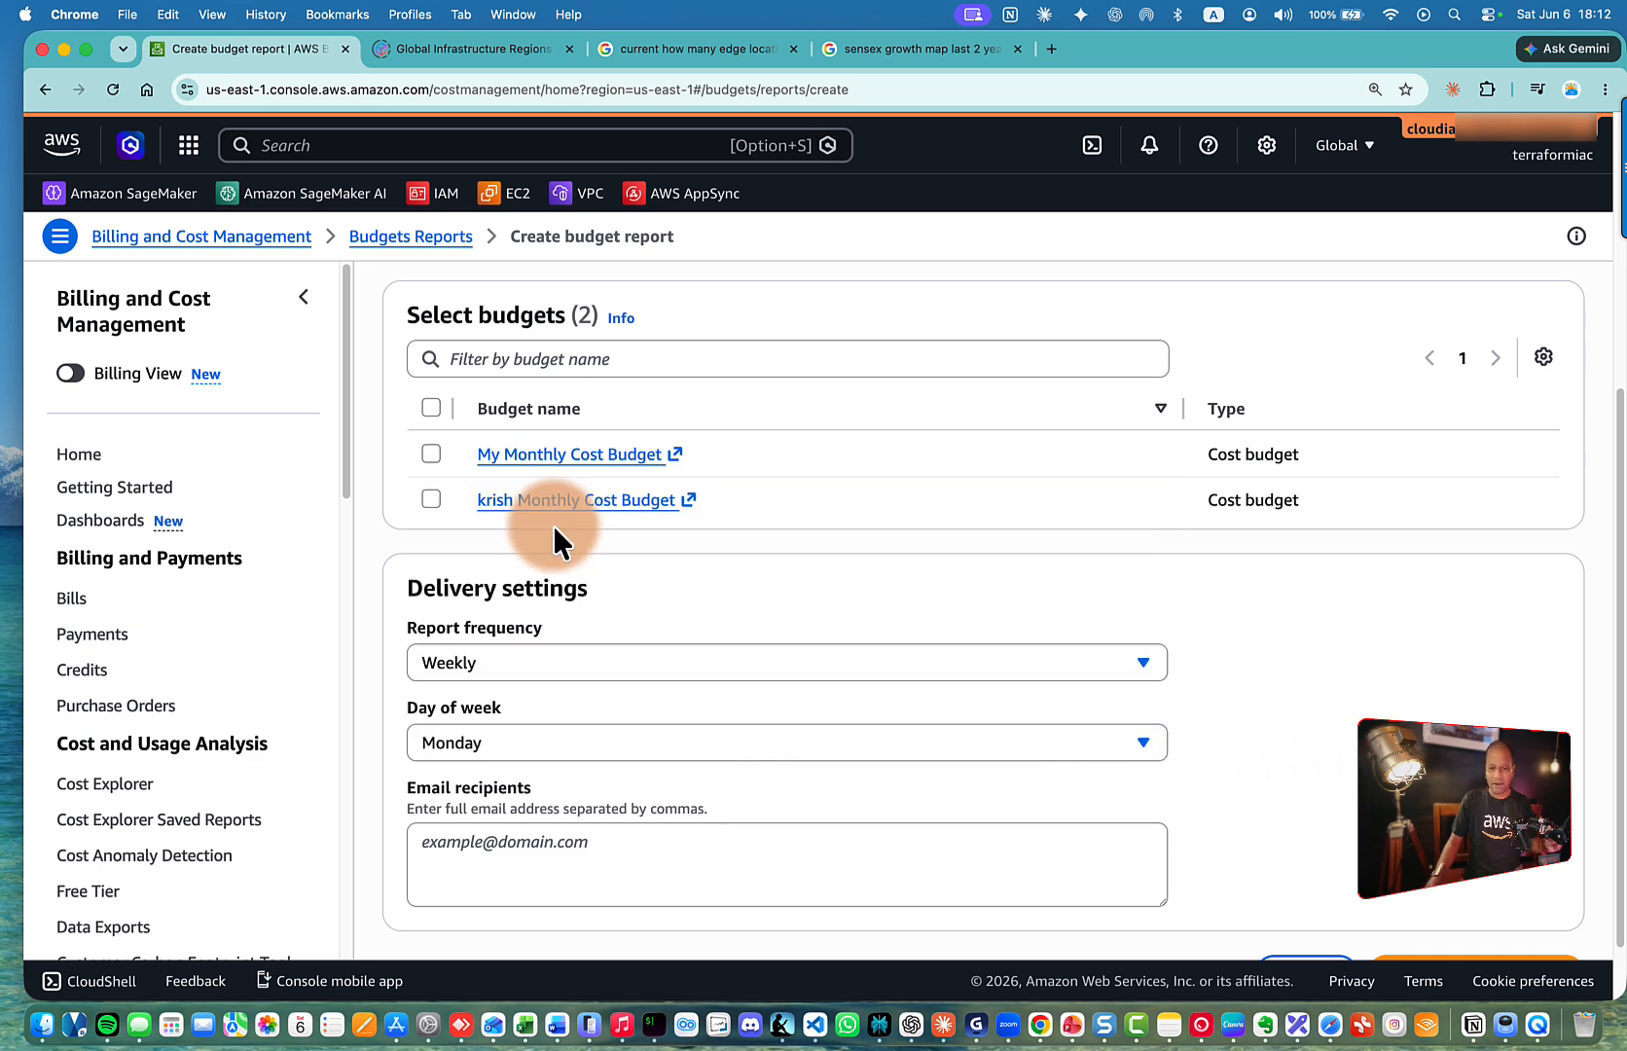
{"action": "scroll", "coordinate": [623, 623], "scroll_direction": "down", "scroll_amount": 2}
Add the recipient's e-mail address to the report's Email recipients
{"action": "left_click", "coordinate": [770, 786]}
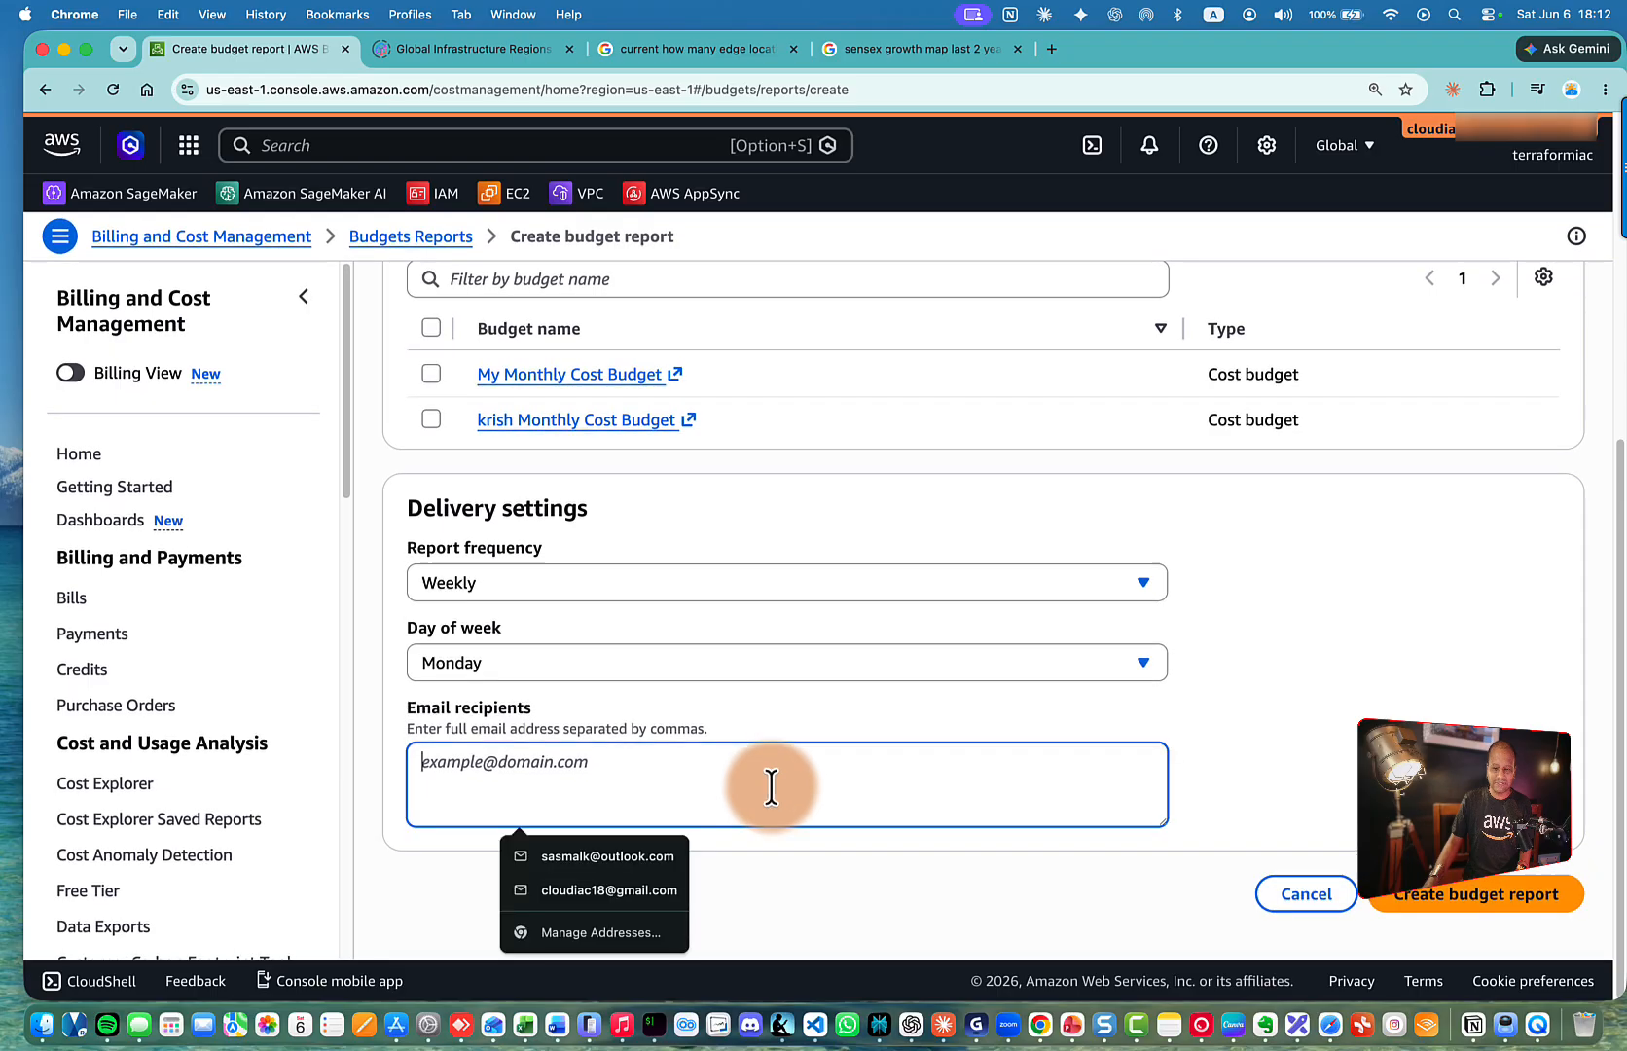
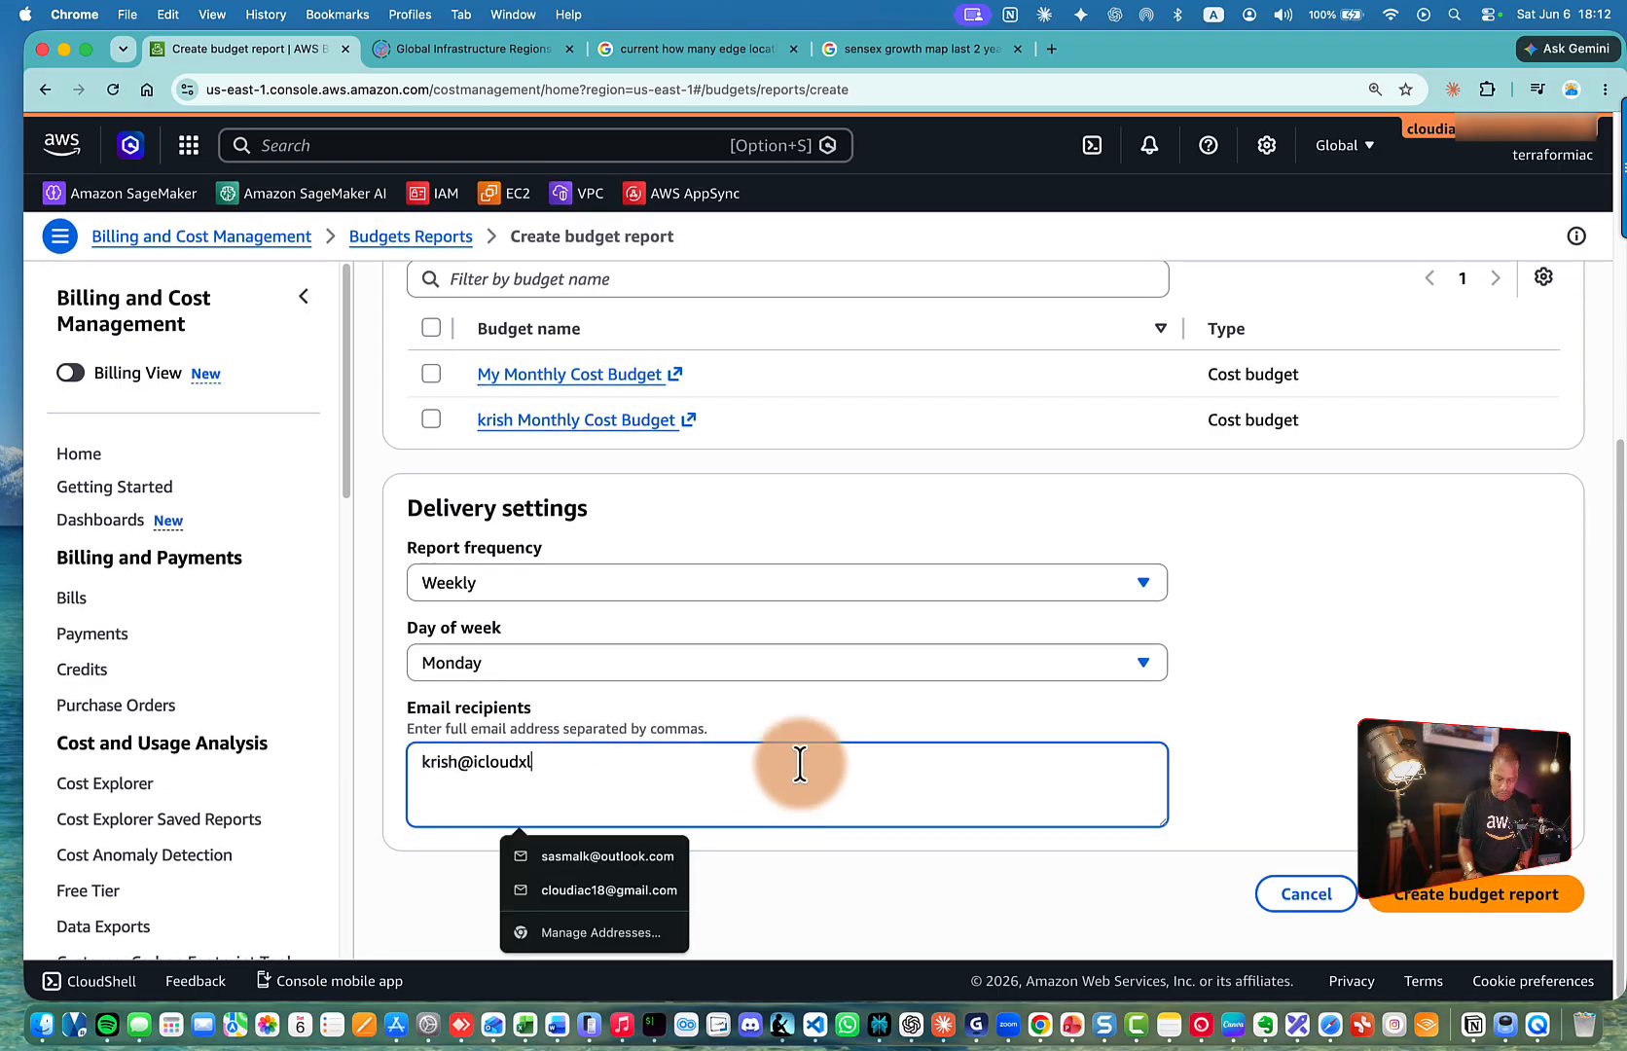
{"action": "left_click", "coordinate": [1349, 770]}
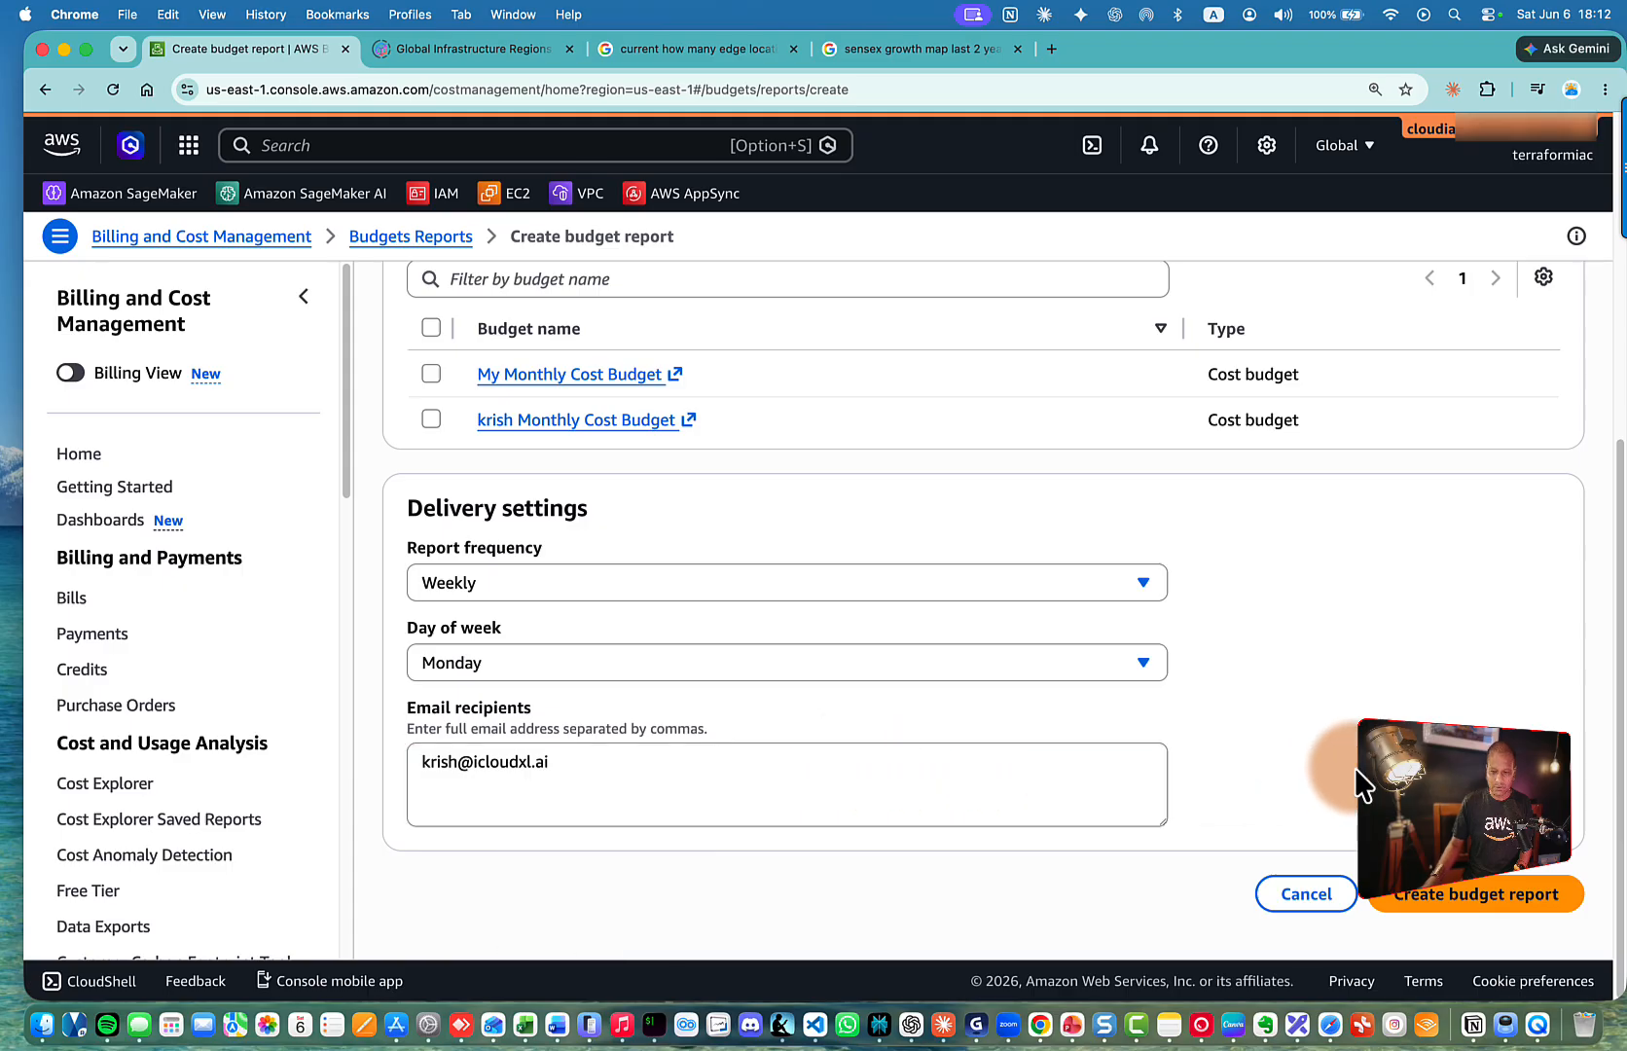
Include krish Monthly Cost Budget in the report and create it after the 'No selected budgets' error
{"action": "left_click", "coordinate": [1465, 893]}
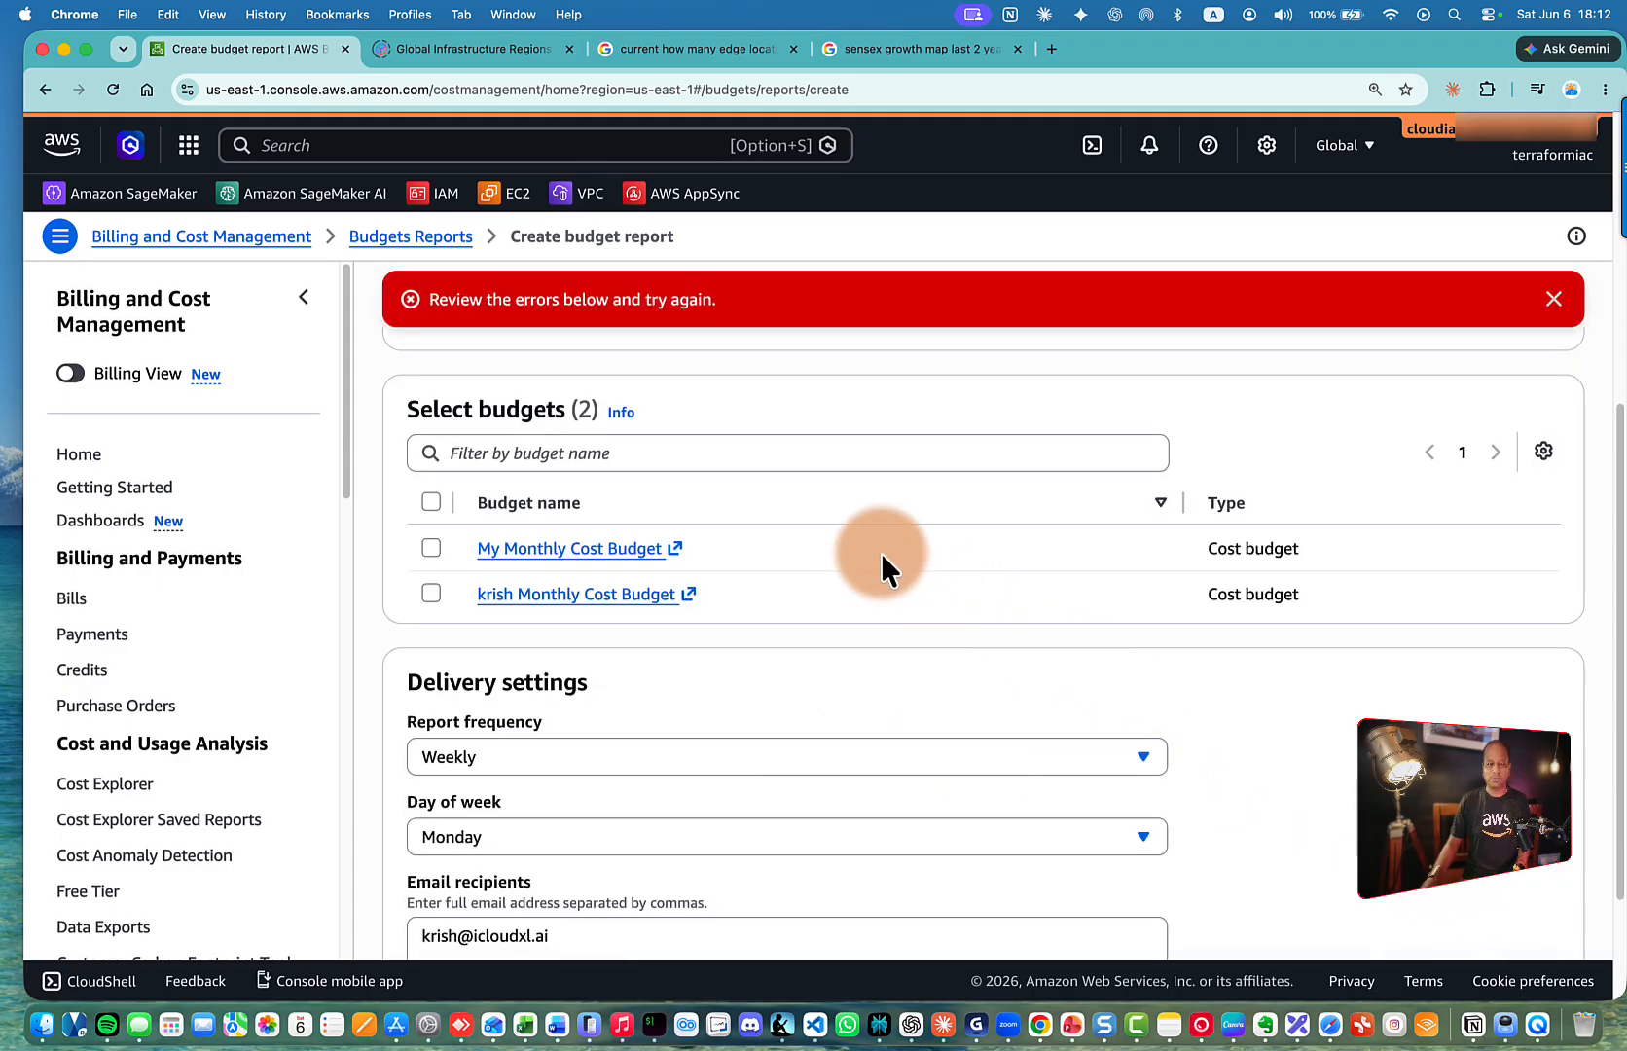
{"action": "scroll", "coordinate": [881, 553], "scroll_direction": "down", "scroll_amount": 2}
{"action": "scroll", "coordinate": [880, 553], "scroll_direction": "up", "scroll_amount": 7}
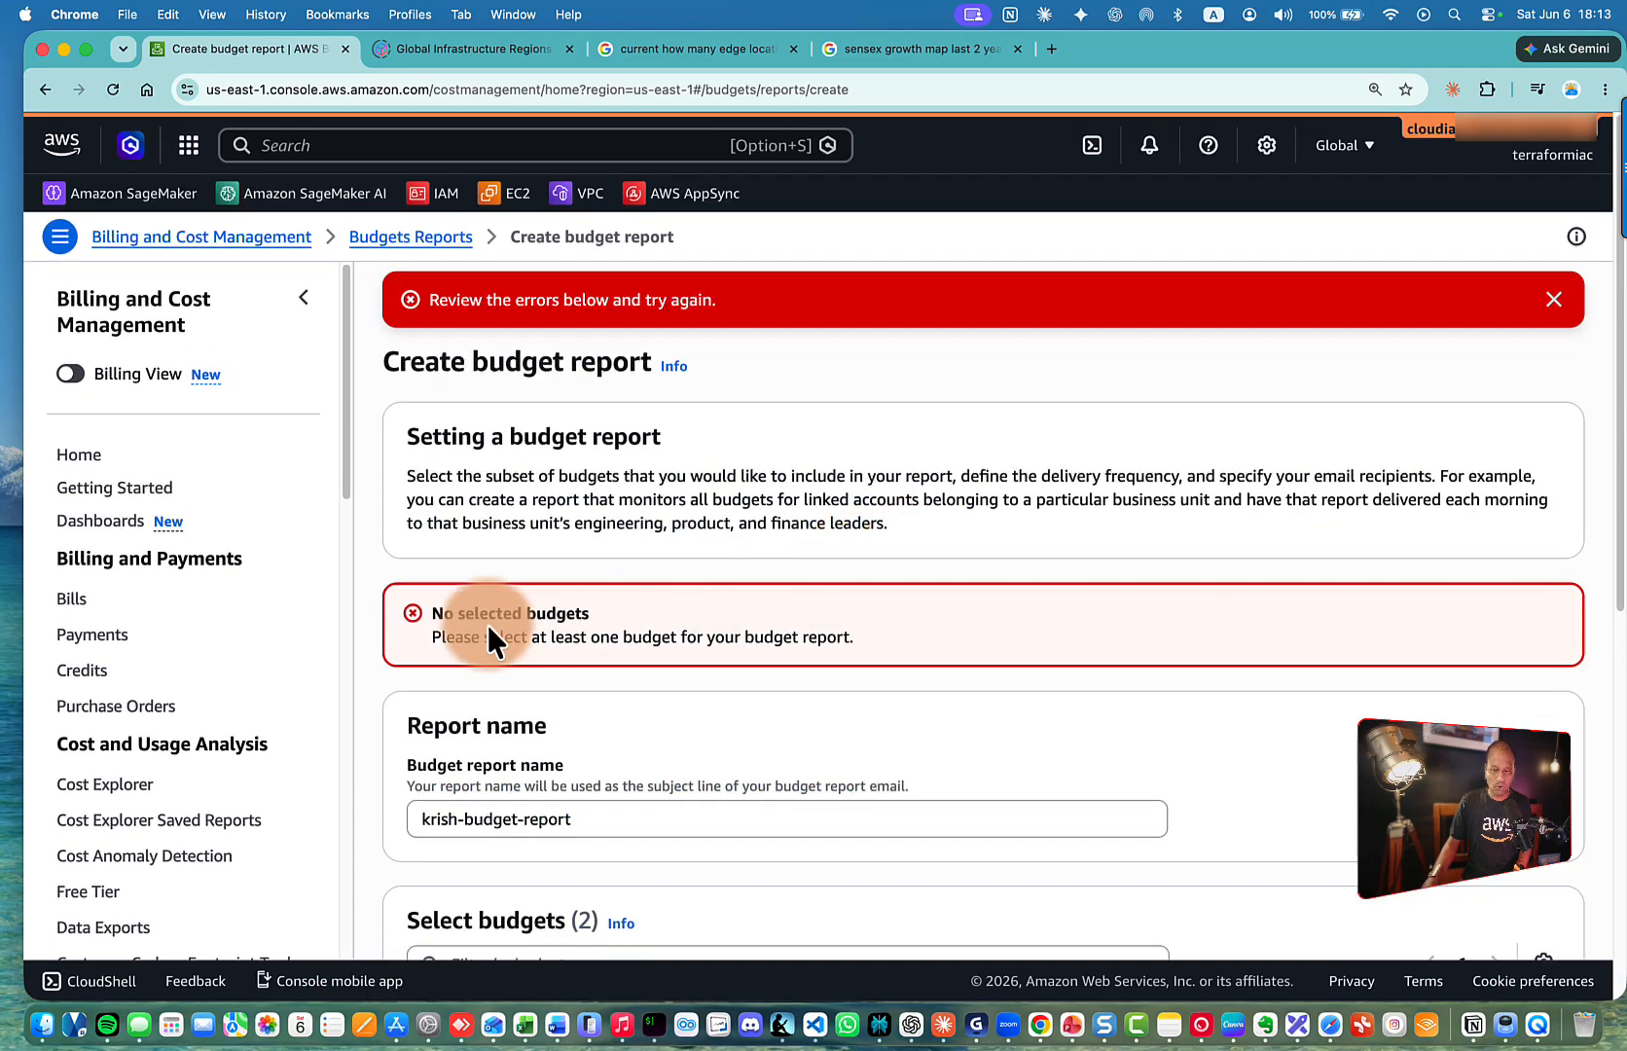
{"action": "scroll", "coordinate": [489, 624], "scroll_direction": "down", "scroll_amount": 5}
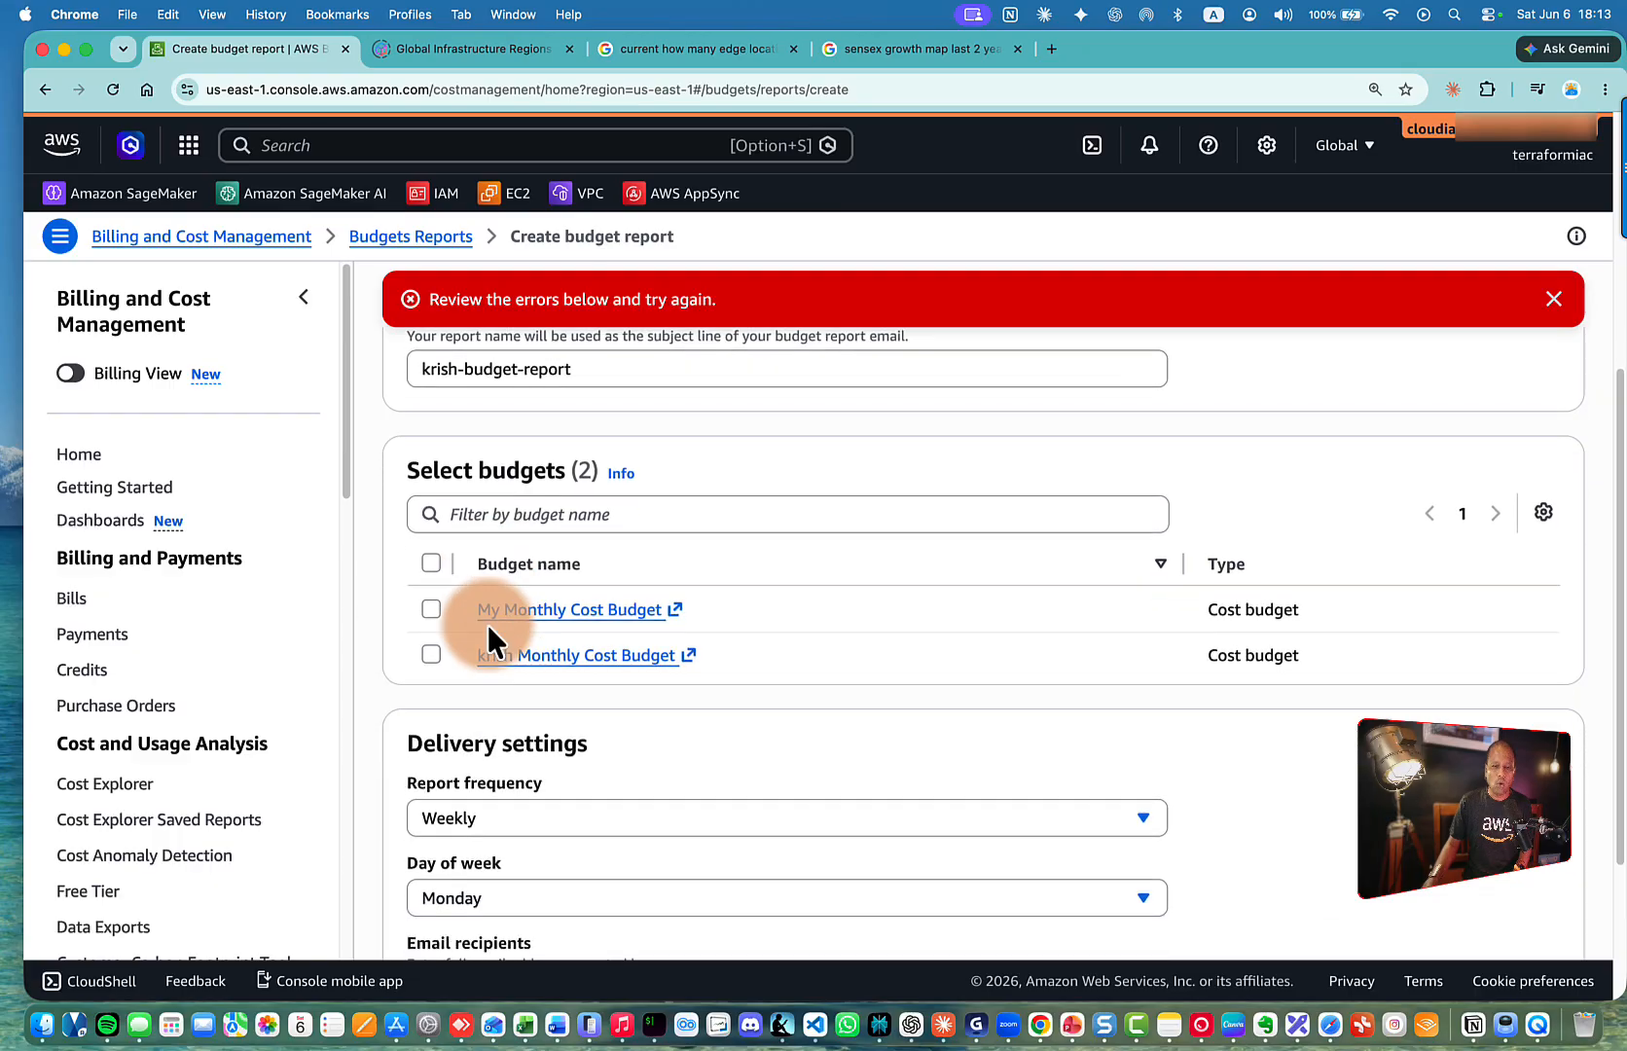
{"action": "scroll", "coordinate": [489, 623], "scroll_direction": "down", "scroll_amount": 1}
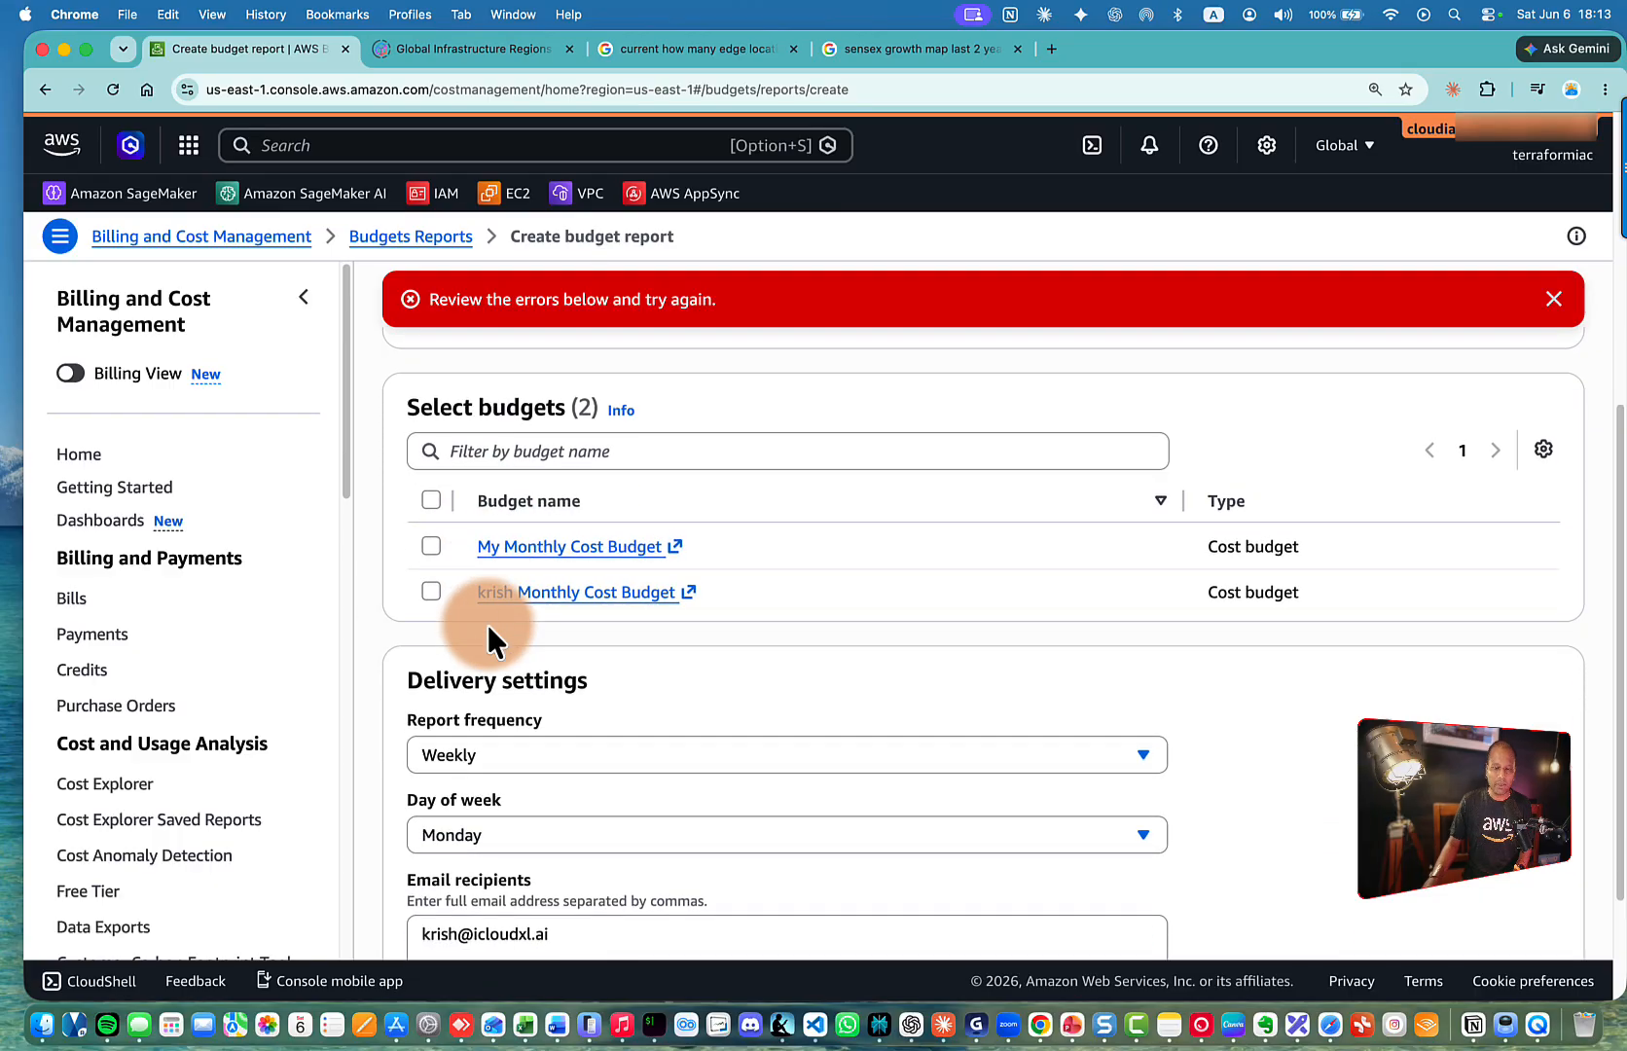
{"action": "left_click", "coordinate": [431, 593]}
{"action": "scroll", "coordinate": [431, 596], "scroll_direction": "down", "scroll_amount": 3}
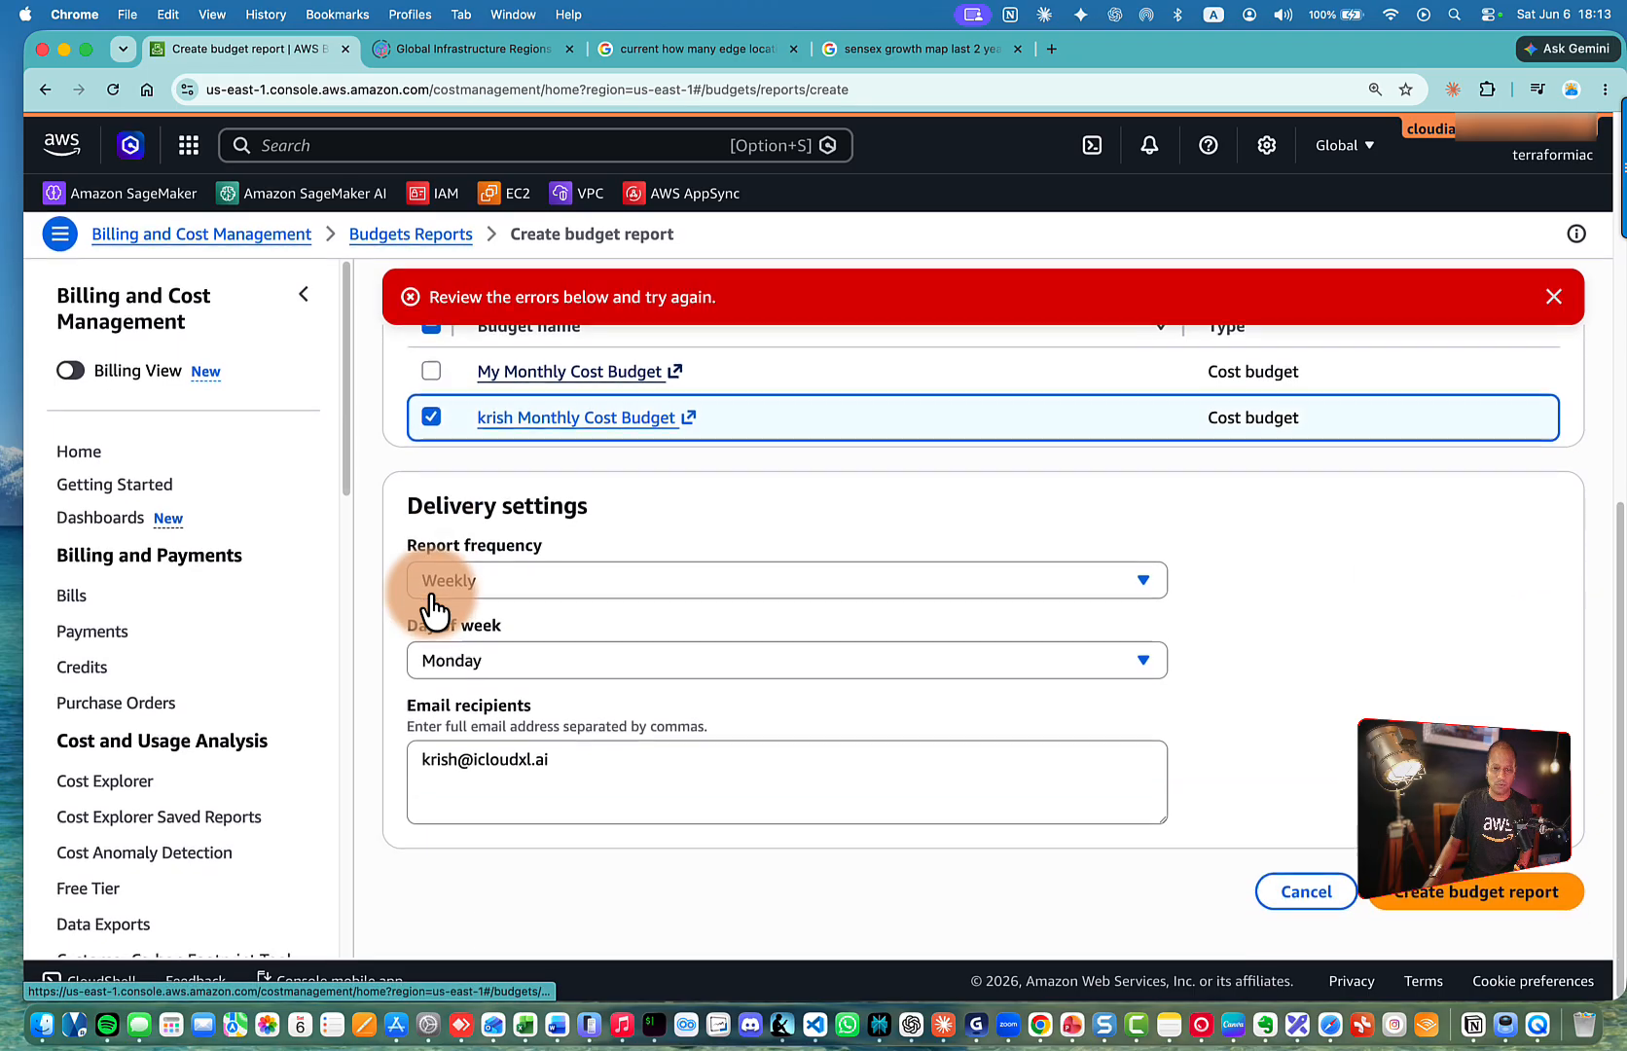
{"action": "scroll", "coordinate": [431, 593], "scroll_direction": "up", "scroll_amount": 2}
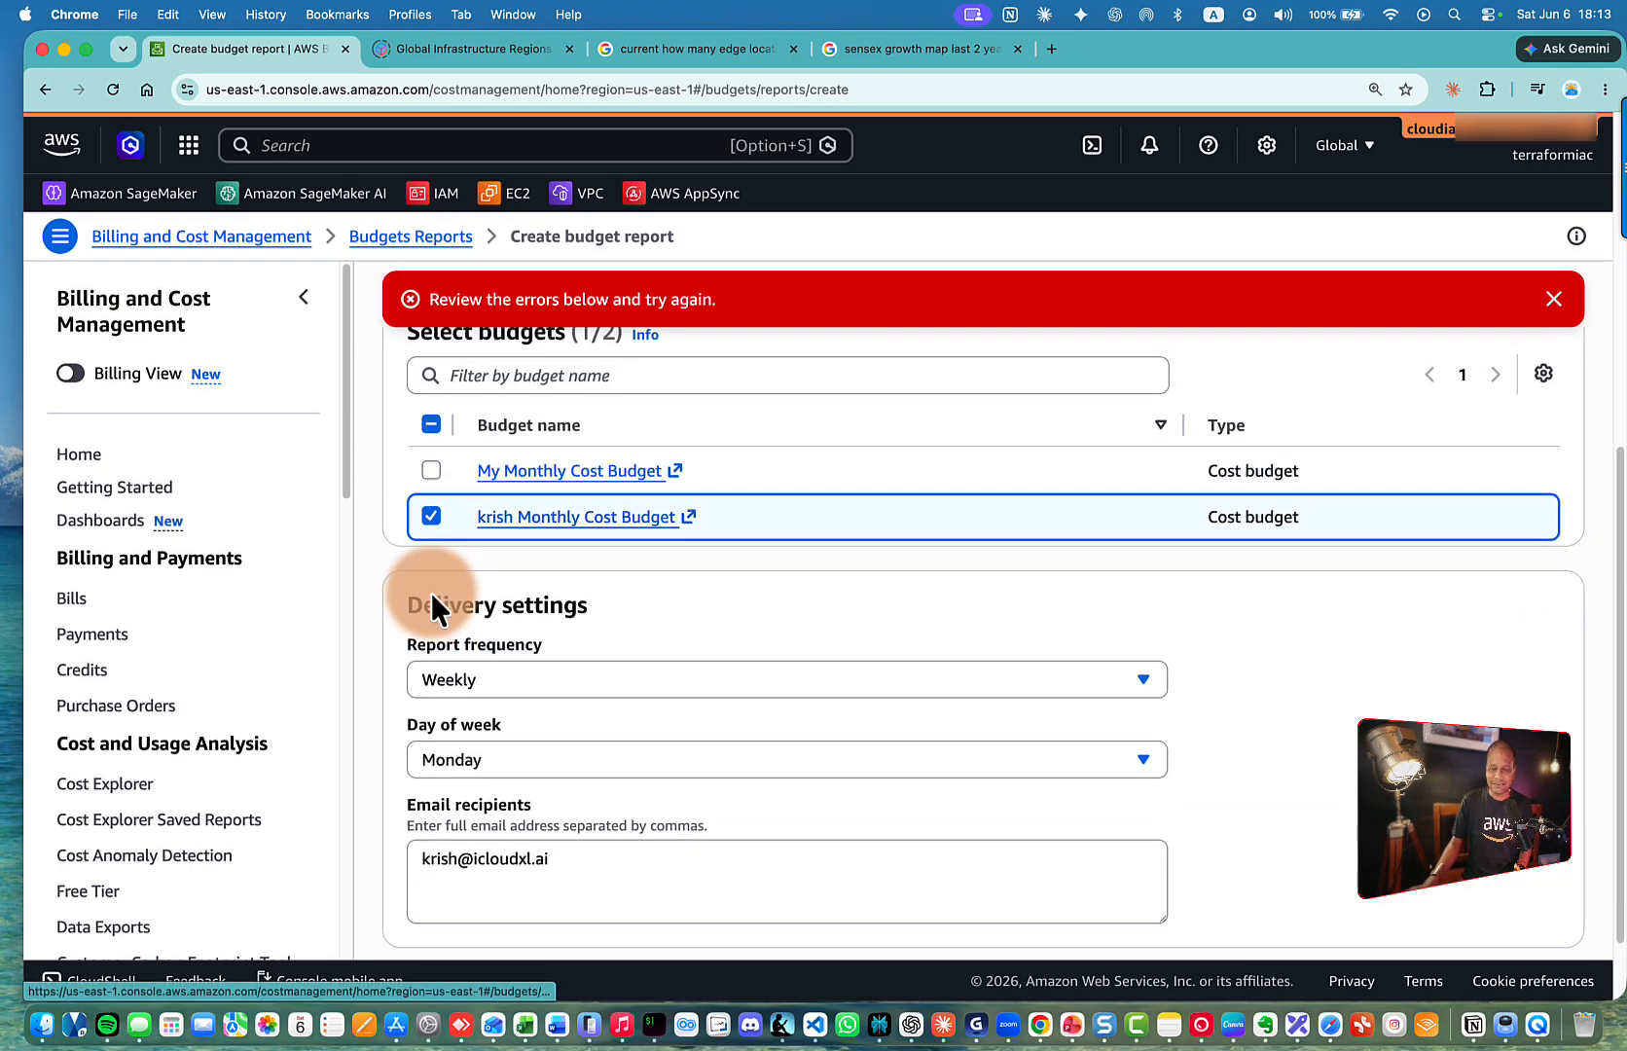
{"action": "scroll", "coordinate": [892, 726], "scroll_direction": "down", "scroll_amount": 3}
{"action": "left_click", "coordinate": [1469, 893]}
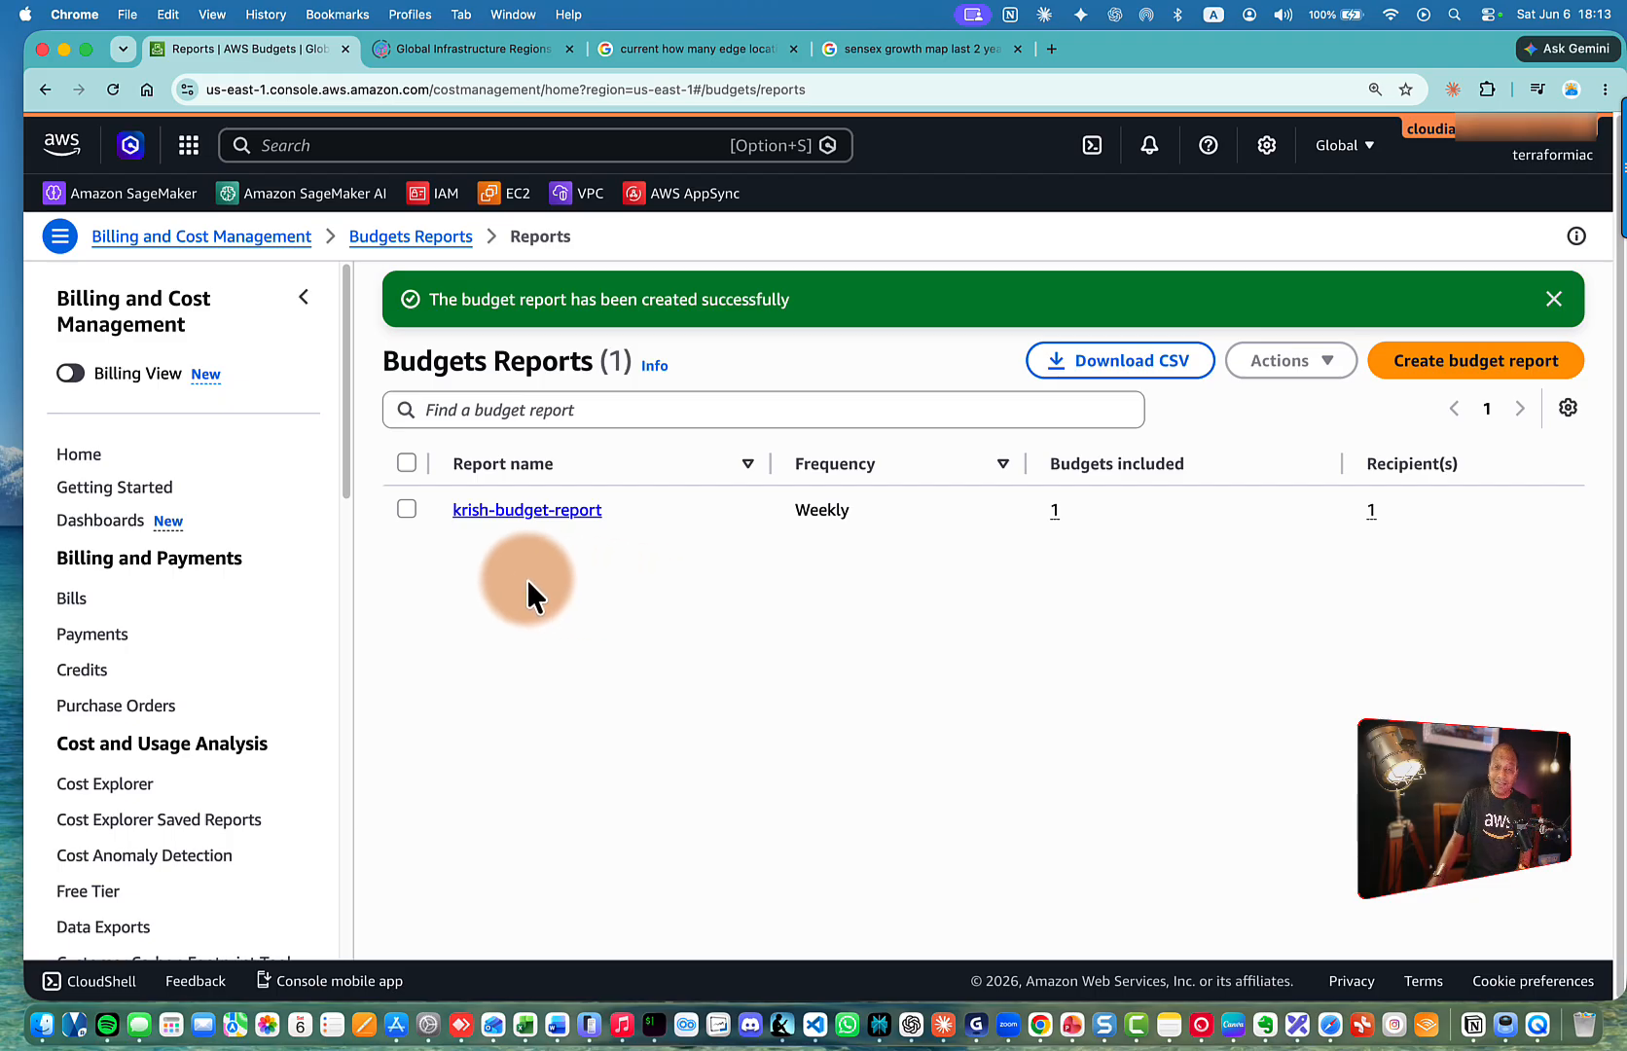
{"action": "scroll", "coordinate": [206, 557], "scroll_direction": "down", "scroll_amount": 5}
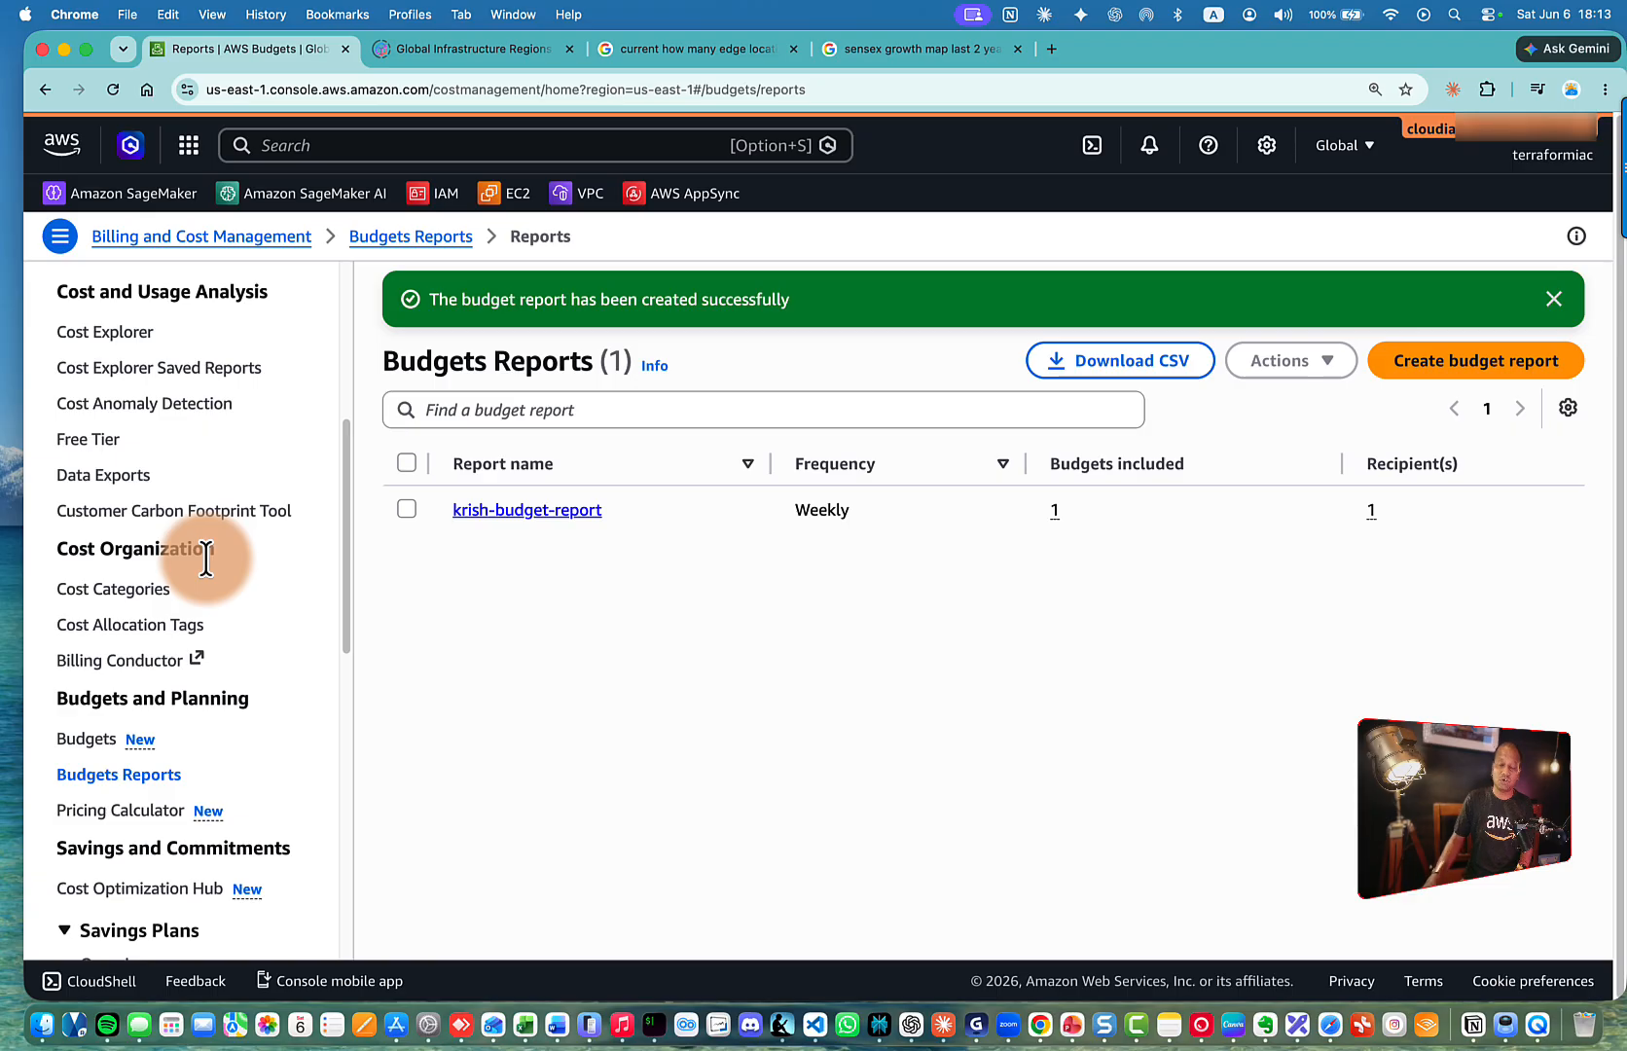
{"action": "scroll", "coordinate": [206, 558], "scroll_direction": "down", "scroll_amount": 2}
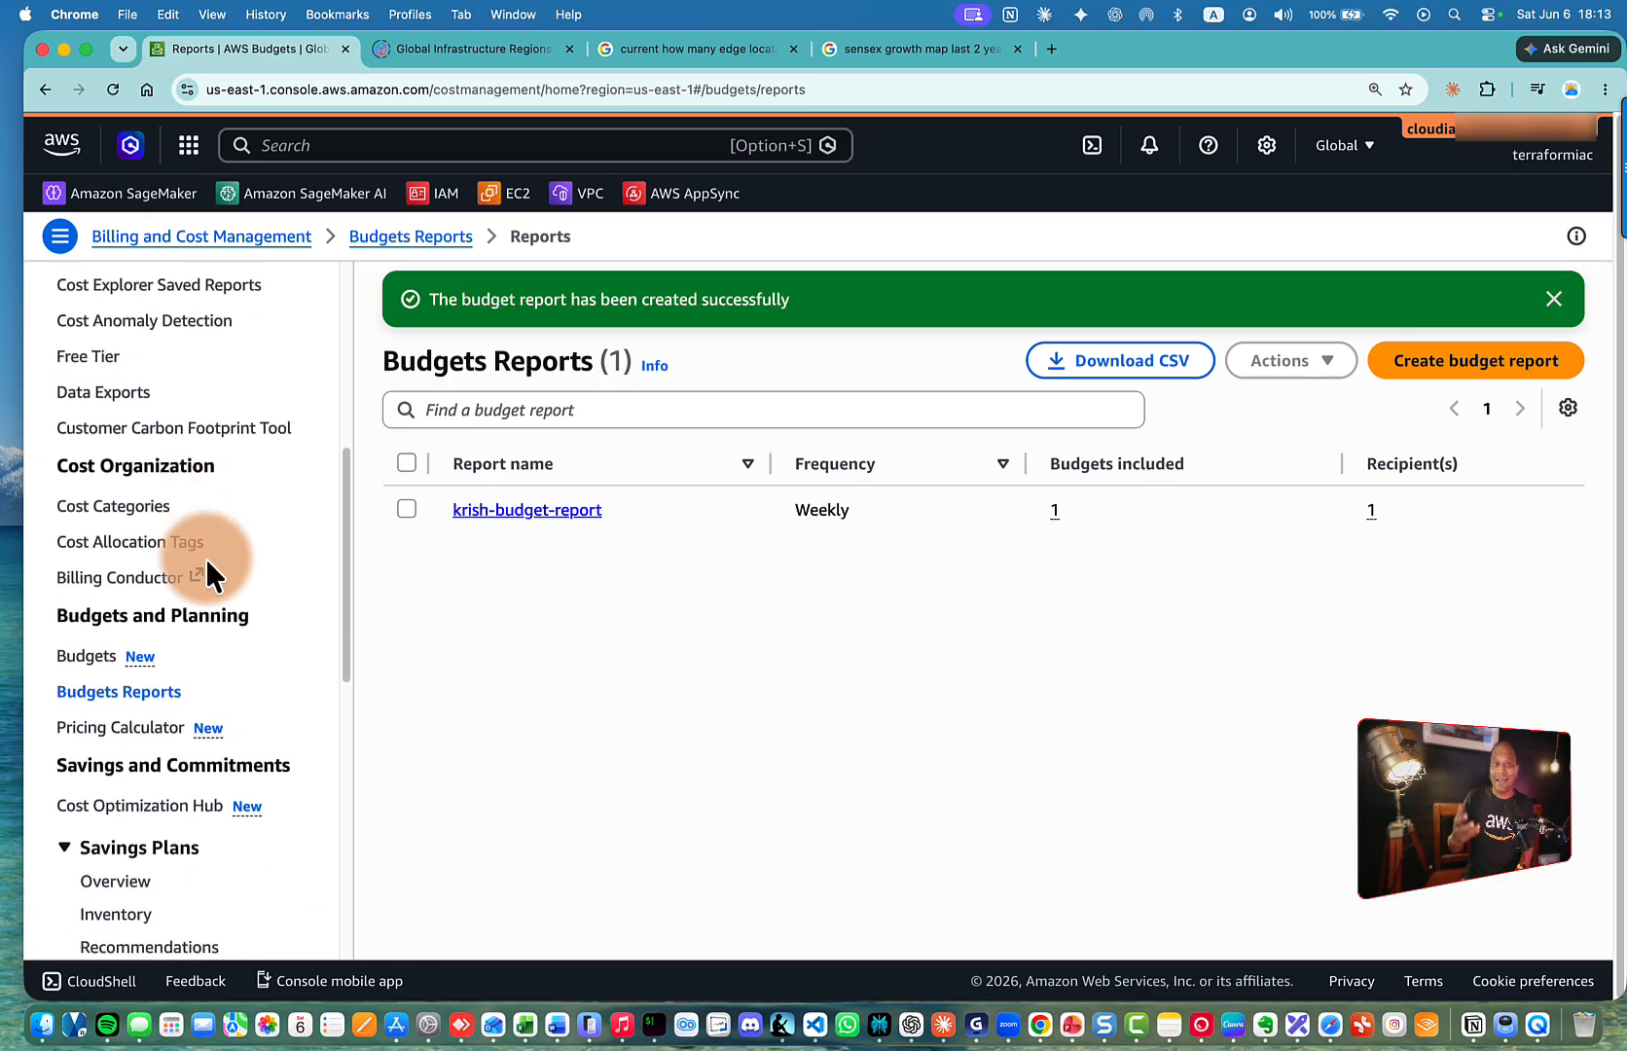
{"action": "scroll", "coordinate": [206, 557], "scroll_direction": "down", "scroll_amount": 7}
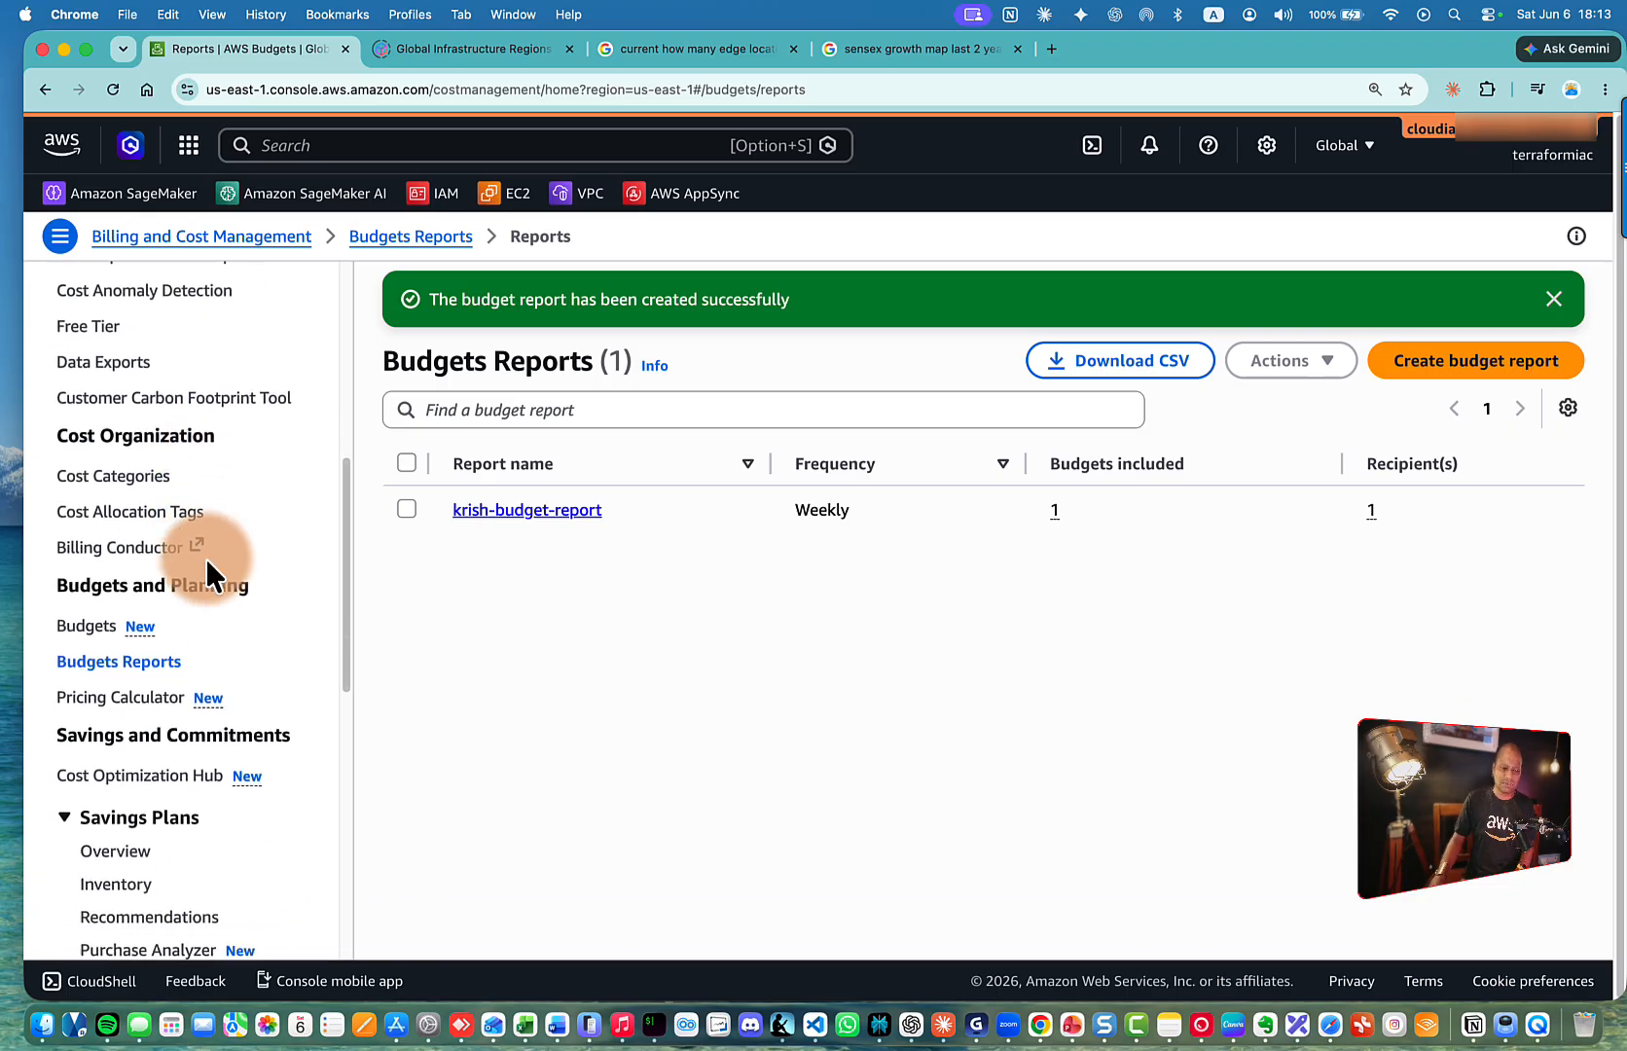
{"action": "scroll", "coordinate": [206, 557], "scroll_direction": "down", "scroll_amount": 2}
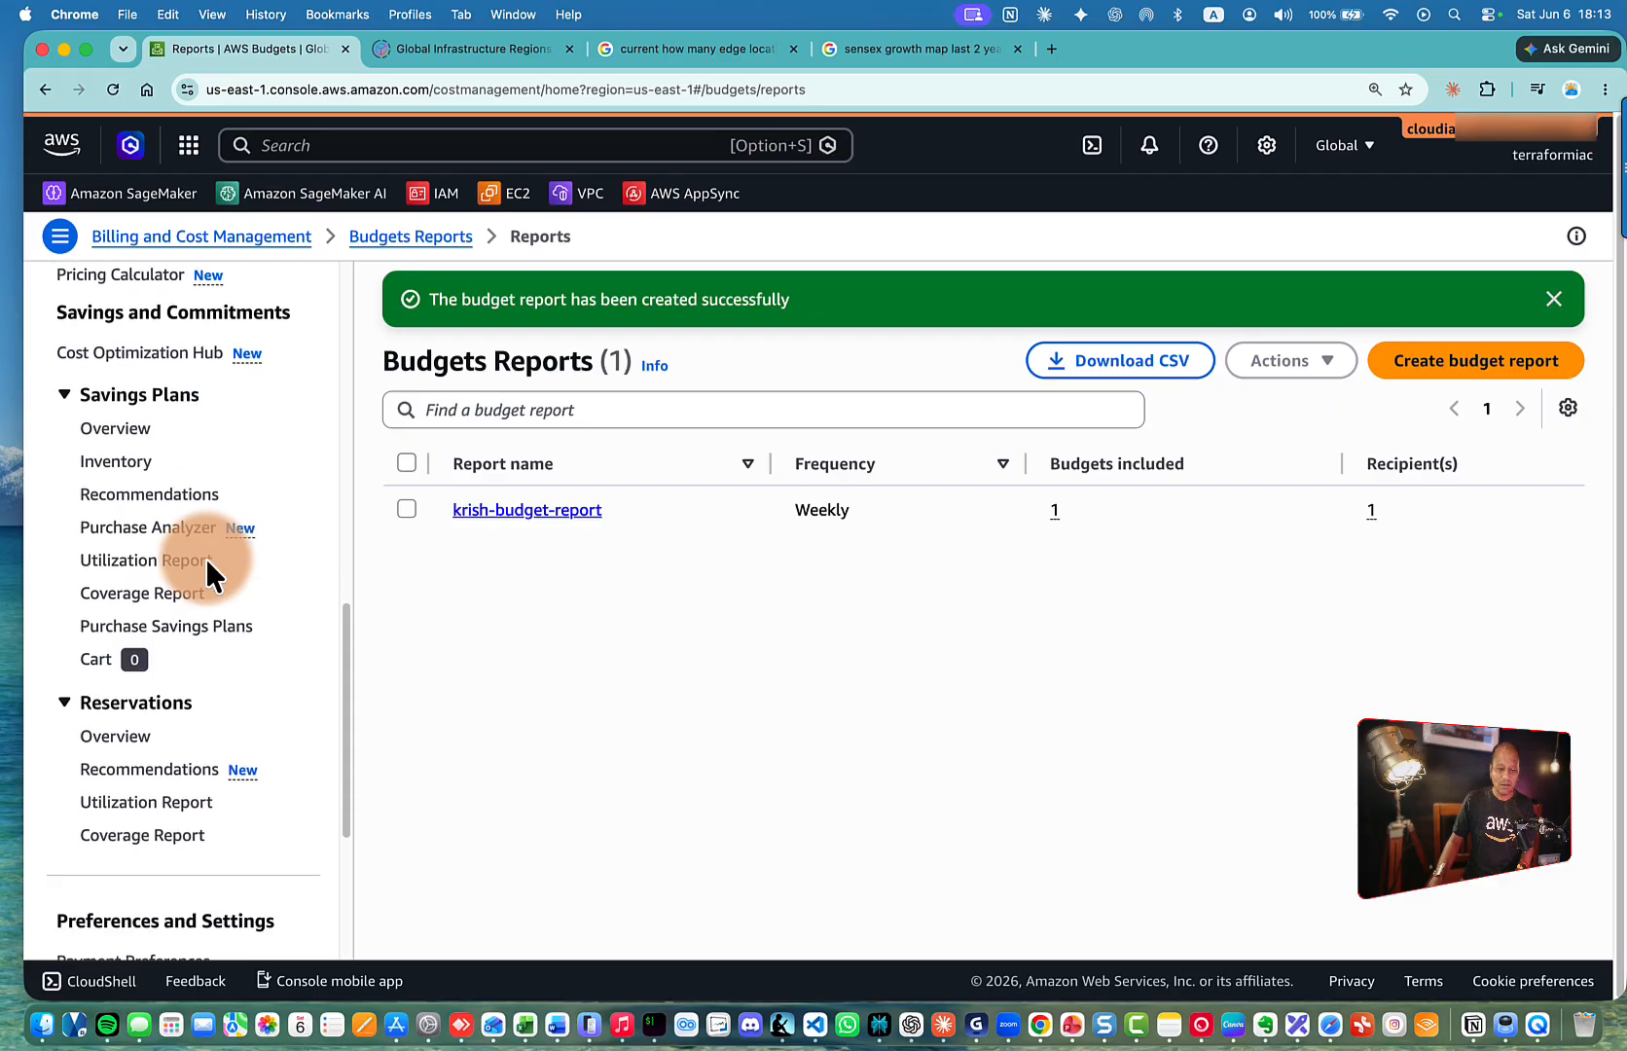
{"action": "scroll", "coordinate": [206, 557], "scroll_direction": "up", "scroll_amount": 4}
{"action": "scroll", "coordinate": [207, 557], "scroll_direction": "down", "scroll_amount": 1}
{"action": "scroll", "coordinate": [206, 561], "scroll_direction": "down", "scroll_amount": 10}
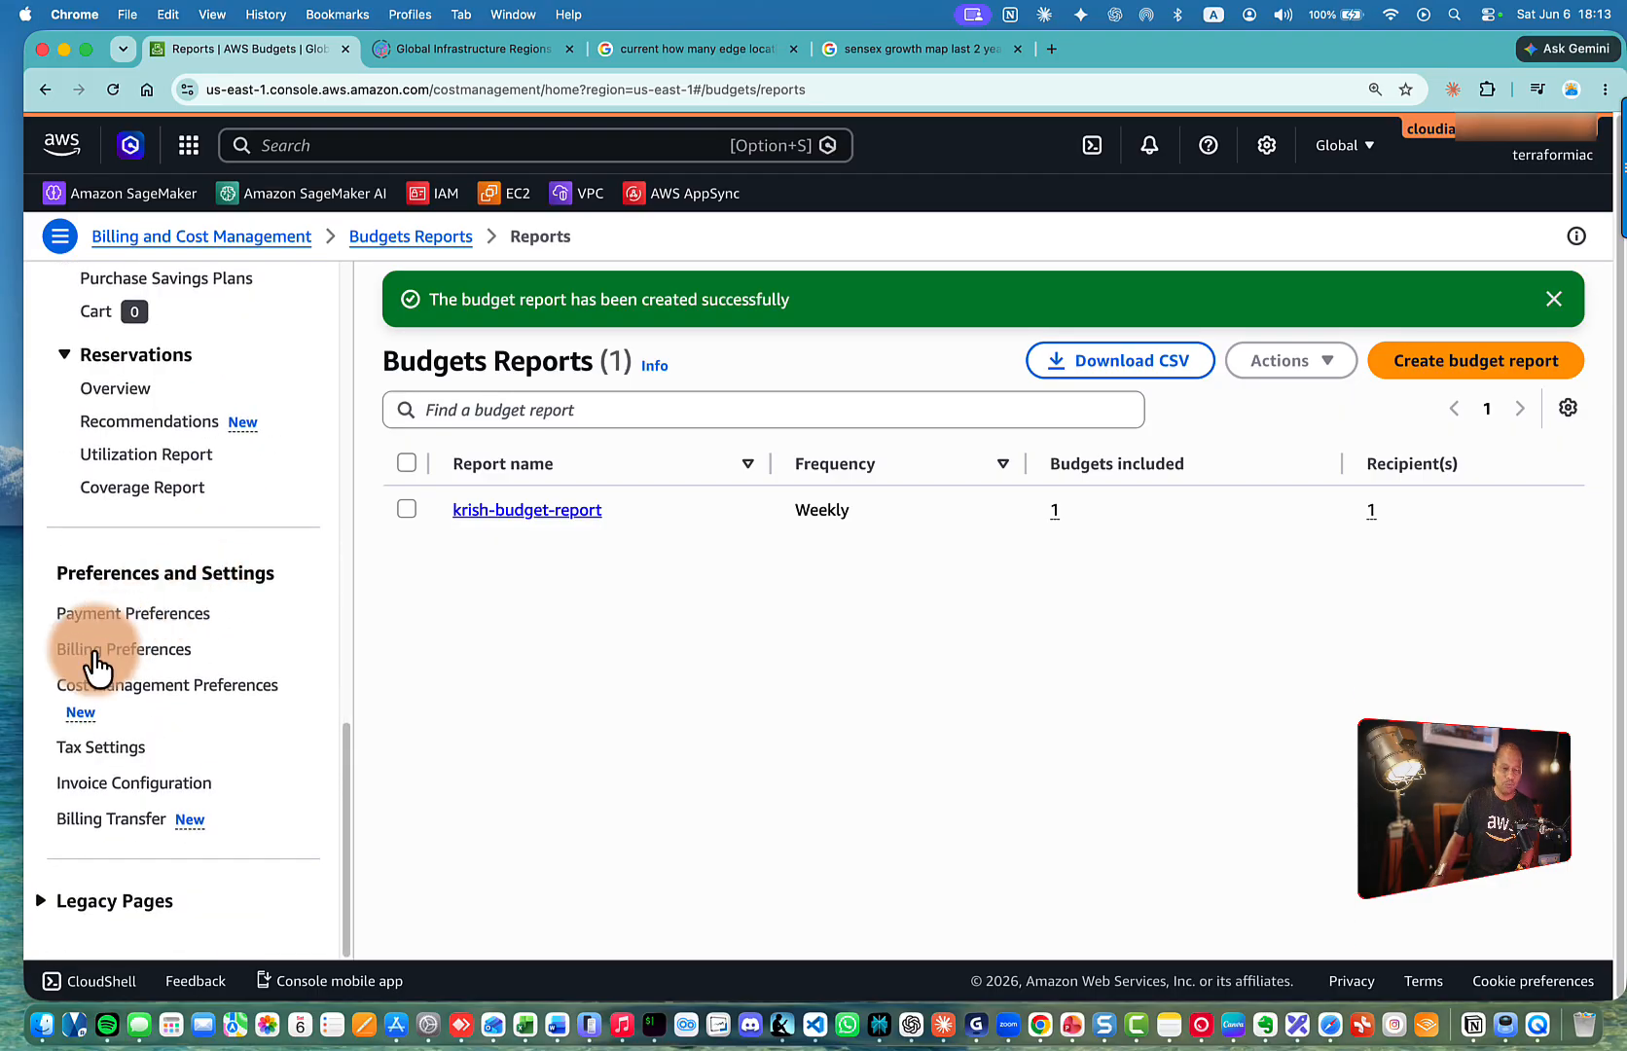
Save the Billing Preferences alerts with Free Tier and CloudWatch billing alerts enabled
{"action": "left_click", "coordinate": [93, 650]}
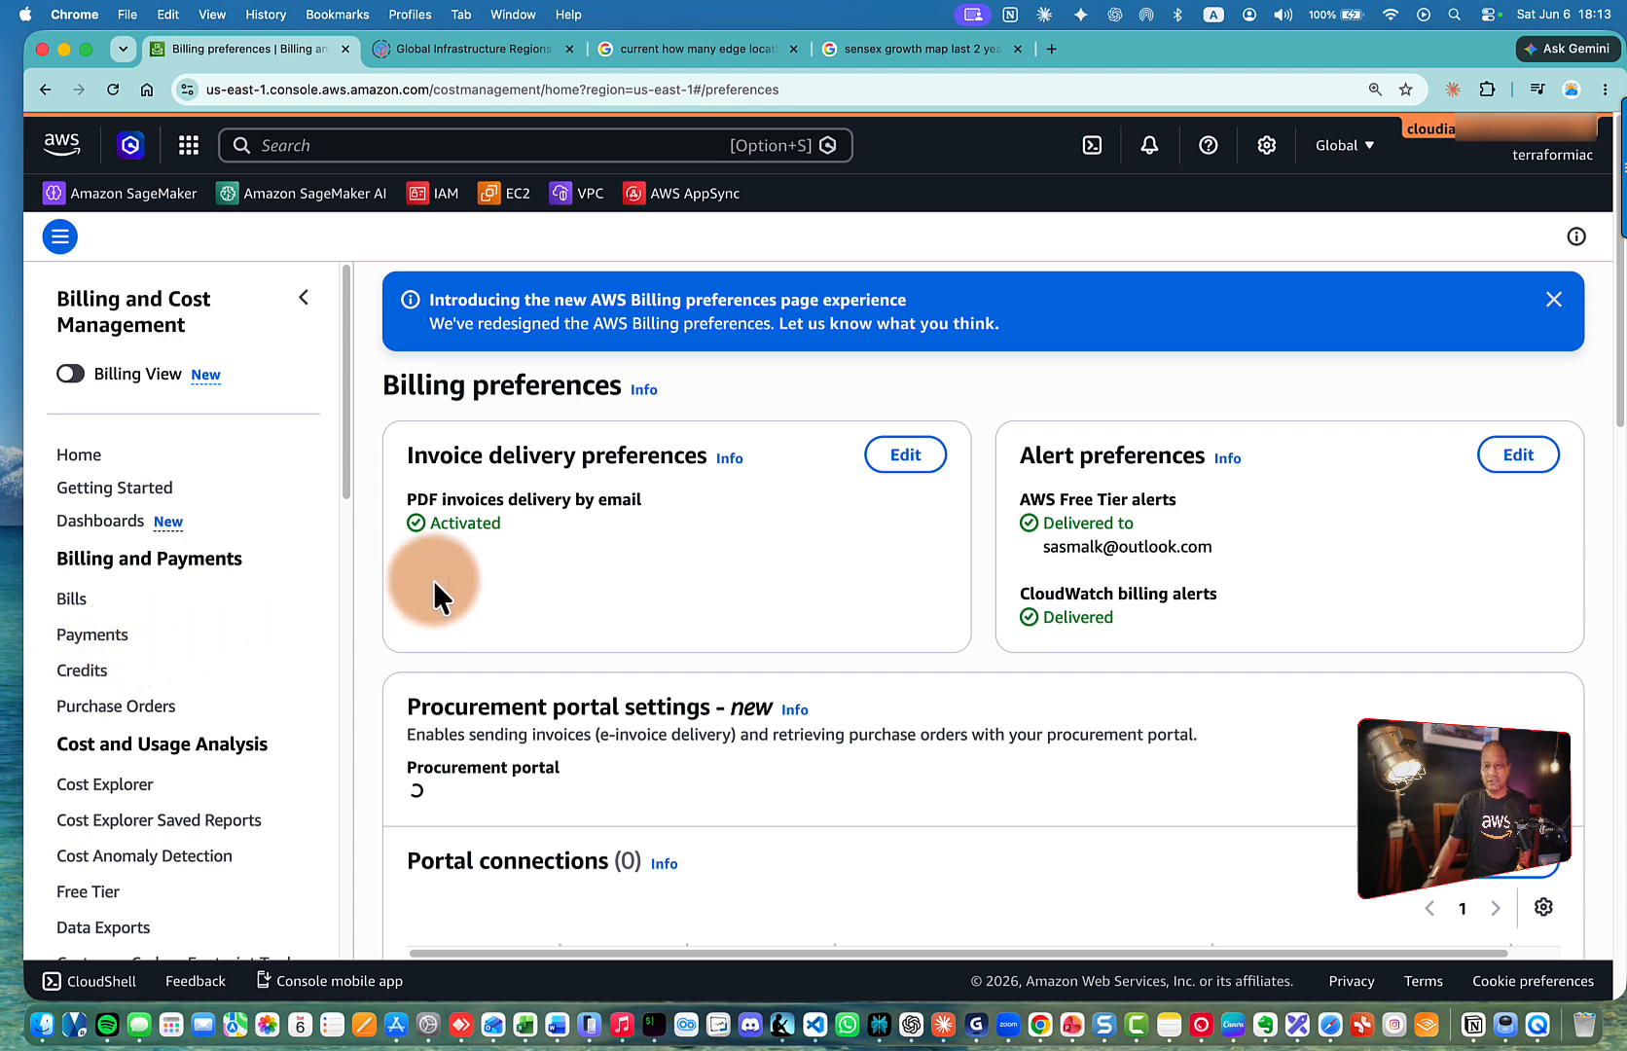
{"action": "left_click_drag", "start_coordinate": [1034, 457], "coordinate": [1180, 457]}
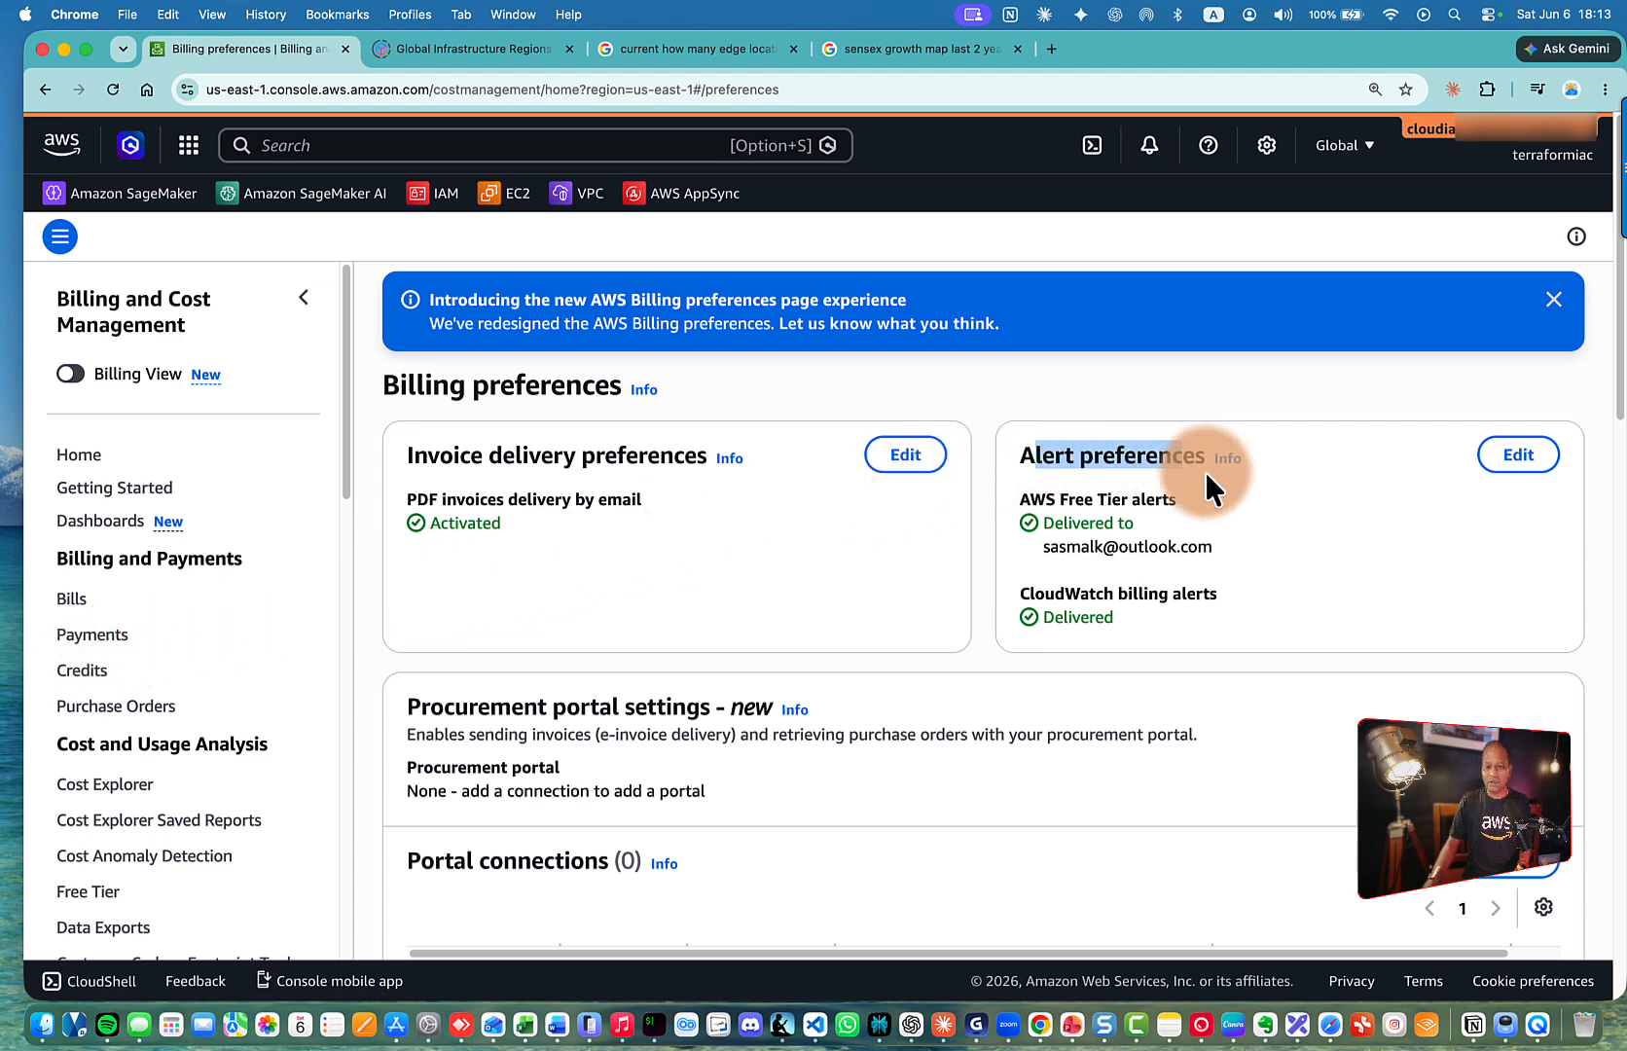
{"action": "left_click", "coordinate": [1518, 454]}
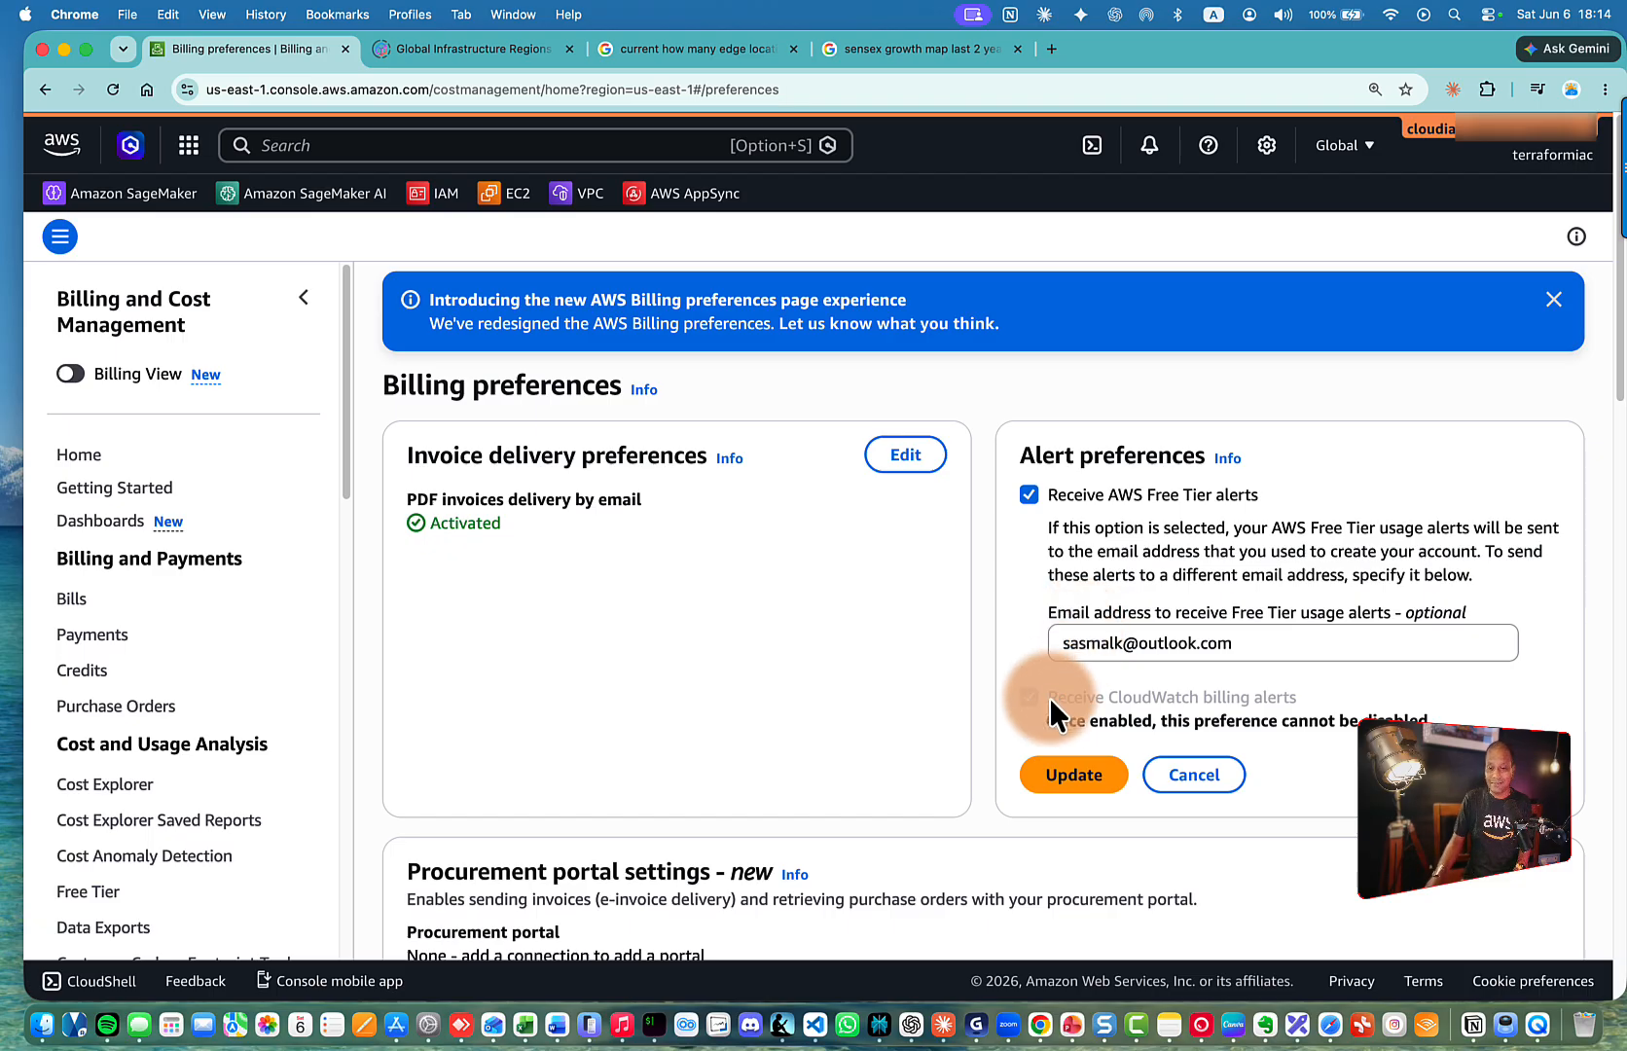
{"action": "mouse_move", "coordinate": [1050, 699]}
{"action": "left_mouse_down"}
{"action": "mouse_move", "coordinate": [1300, 707]}
{"action": "mouse_move", "coordinate": [1053, 693]}
{"action": "left_mouse_up"}
{"action": "left_click", "coordinate": [1269, 706]}
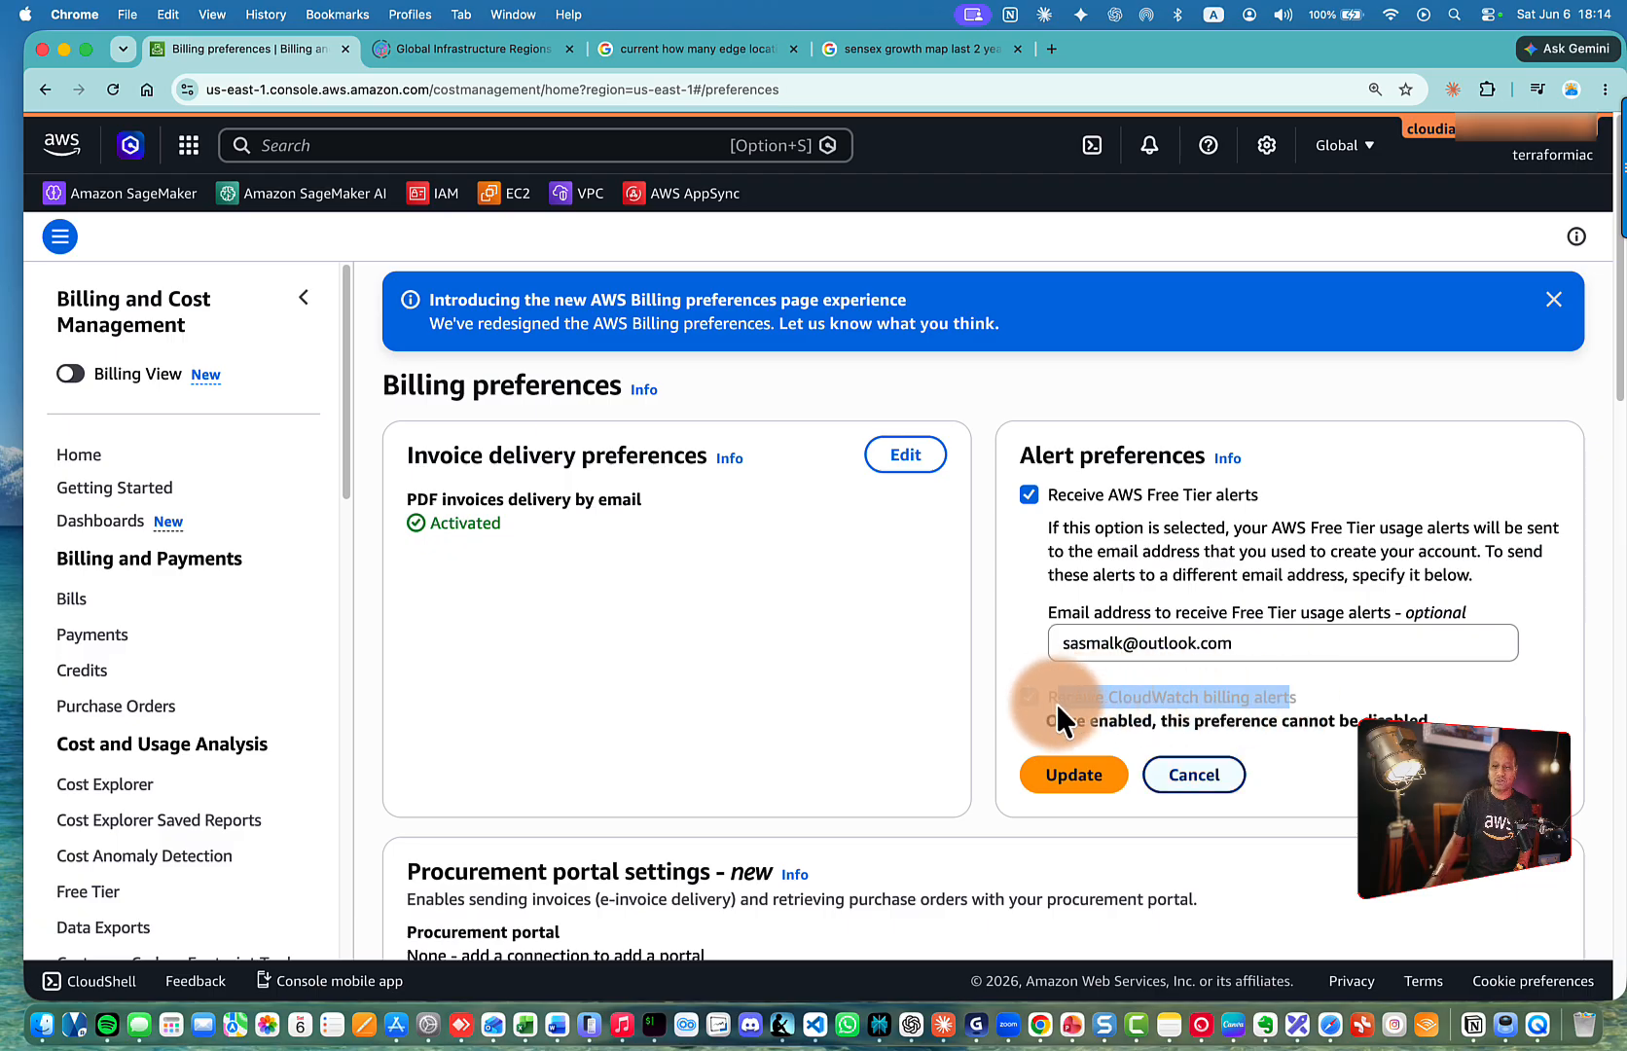
{"action": "left_click", "coordinate": [1077, 776]}
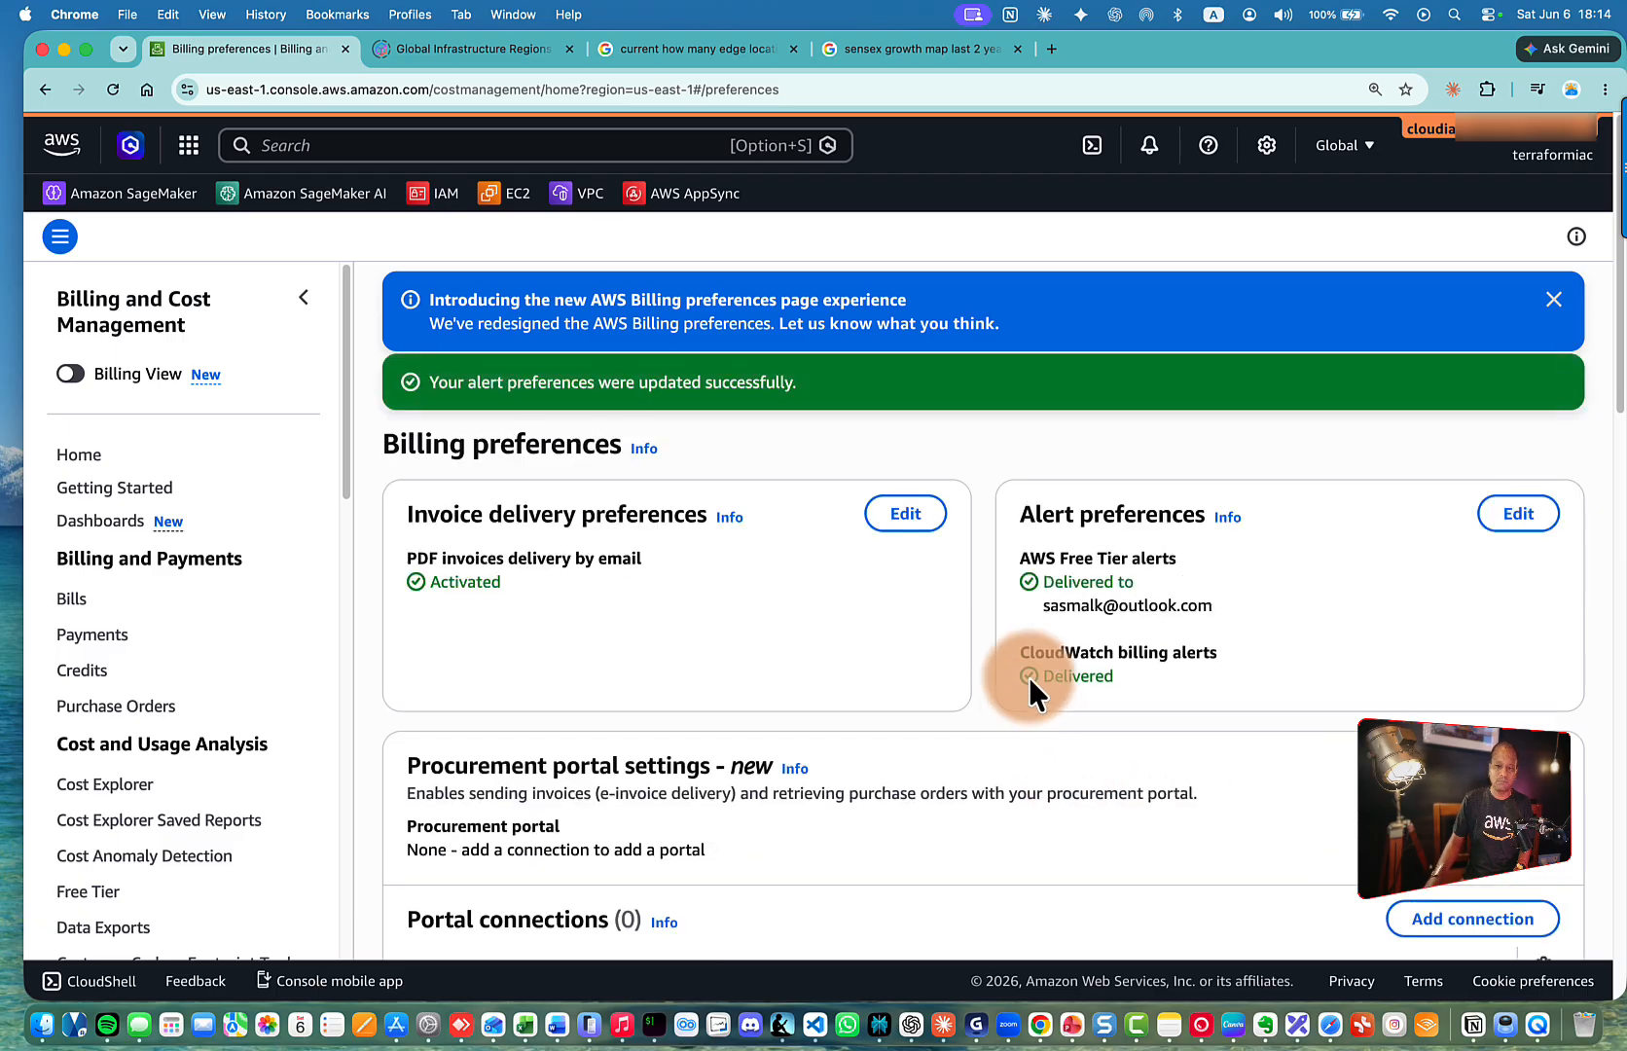
Find the Invoice delivery preferences section on the Billing Preferences page
{"action": "scroll", "coordinate": [1031, 678], "scroll_direction": "down", "scroll_amount": 1}
{"action": "scroll", "coordinate": [1030, 678], "scroll_direction": "up", "scroll_amount": 2}
{"action": "left_click_drag", "start_coordinate": [412, 516], "coordinate": [696, 516]}
{"action": "left_click", "coordinate": [624, 521]}
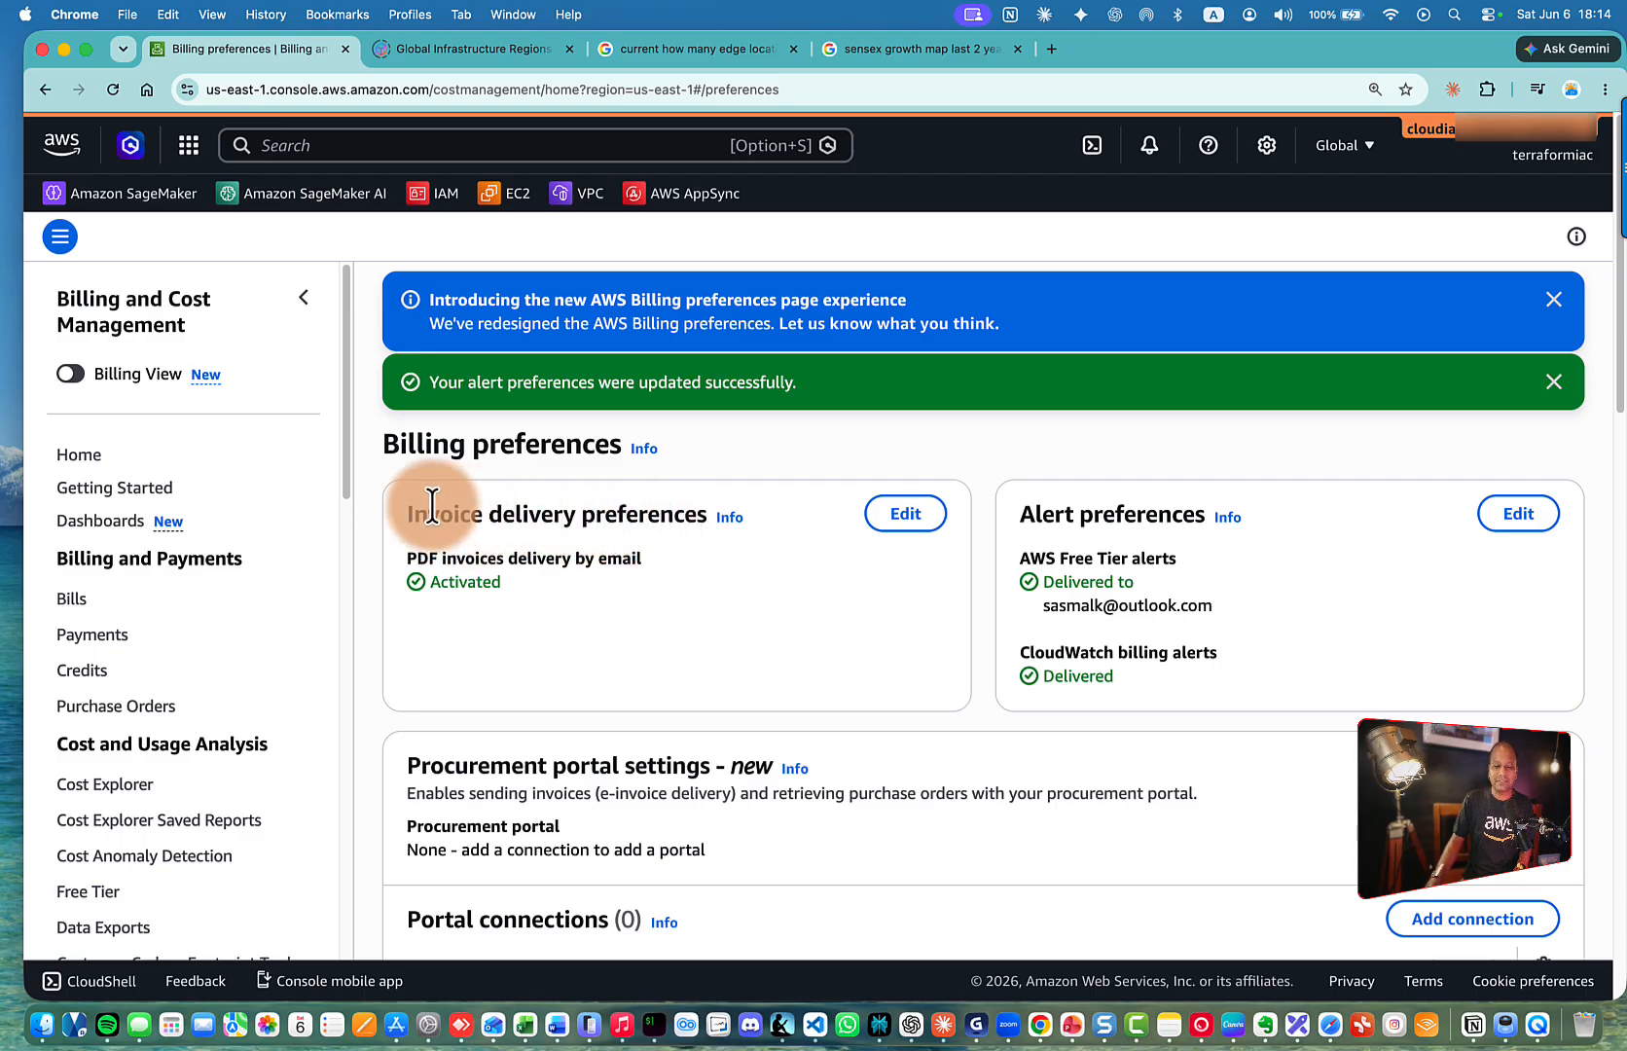
Edit Invoice delivery preferences, showing PDF invoices by email checked with Update and Cancel
{"action": "left_click_drag", "start_coordinate": [428, 506], "coordinate": [625, 508]}
{"action": "left_click", "coordinate": [734, 562]}
{"action": "left_click", "coordinate": [907, 516]}
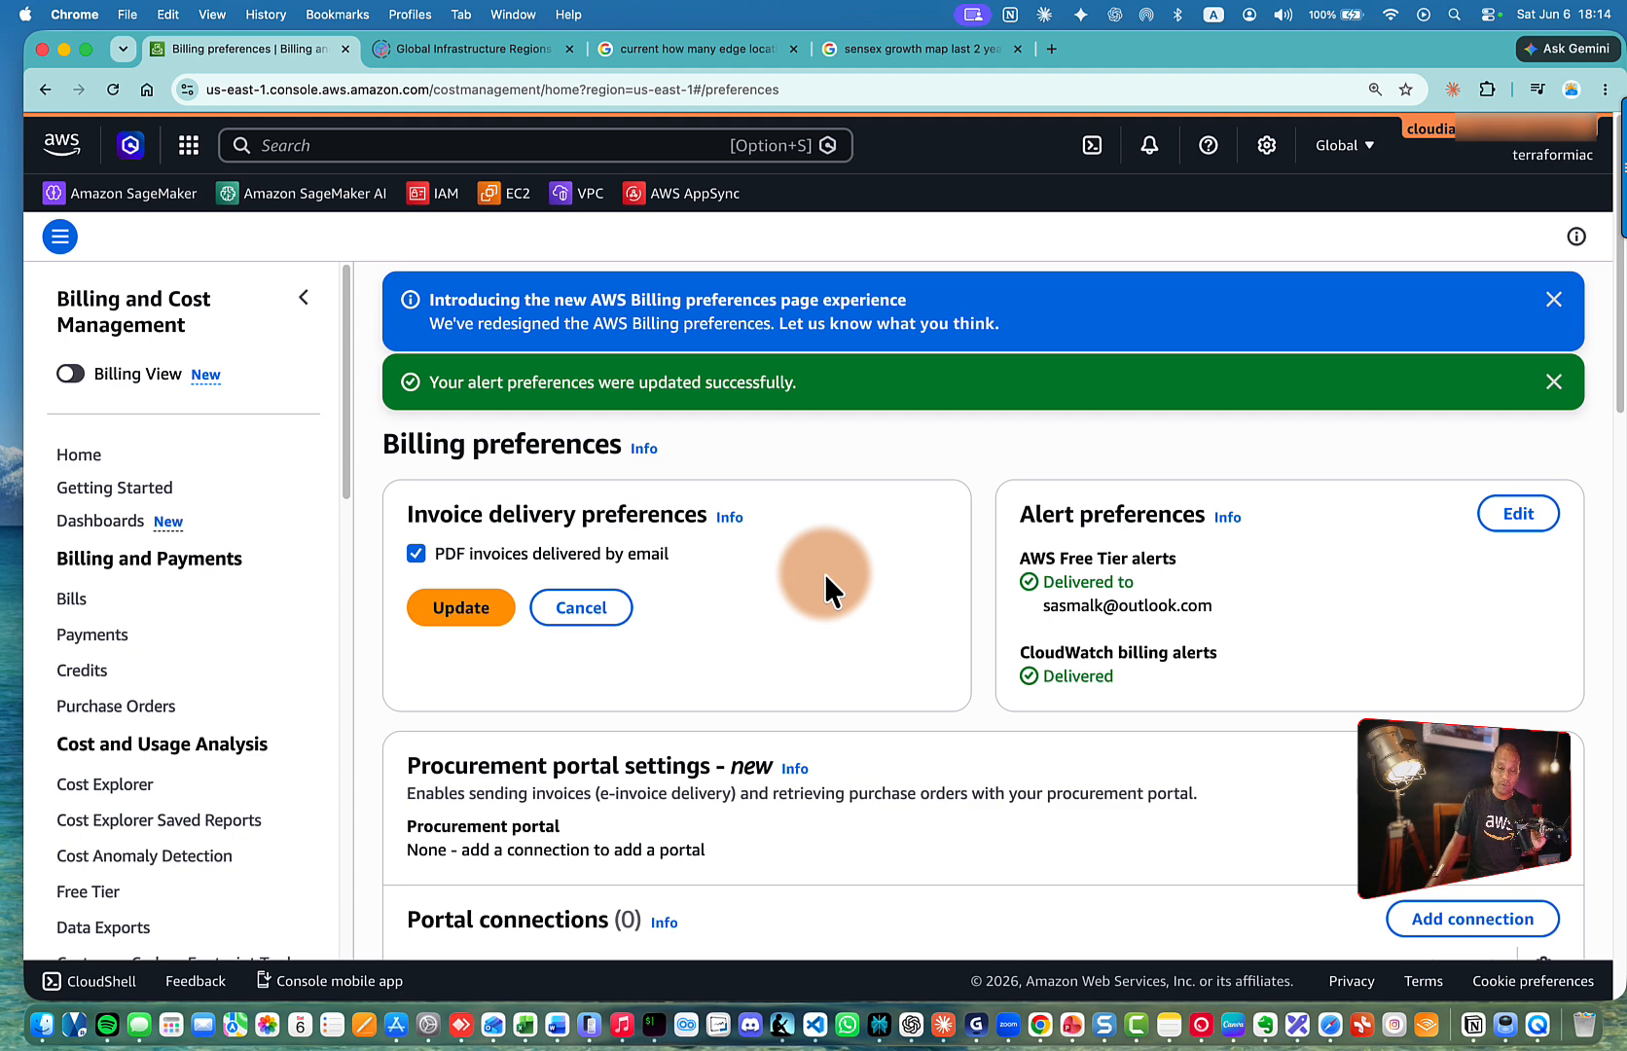
{"action": "scroll", "coordinate": [686, 596], "scroll_direction": "down", "scroll_amount": 5}
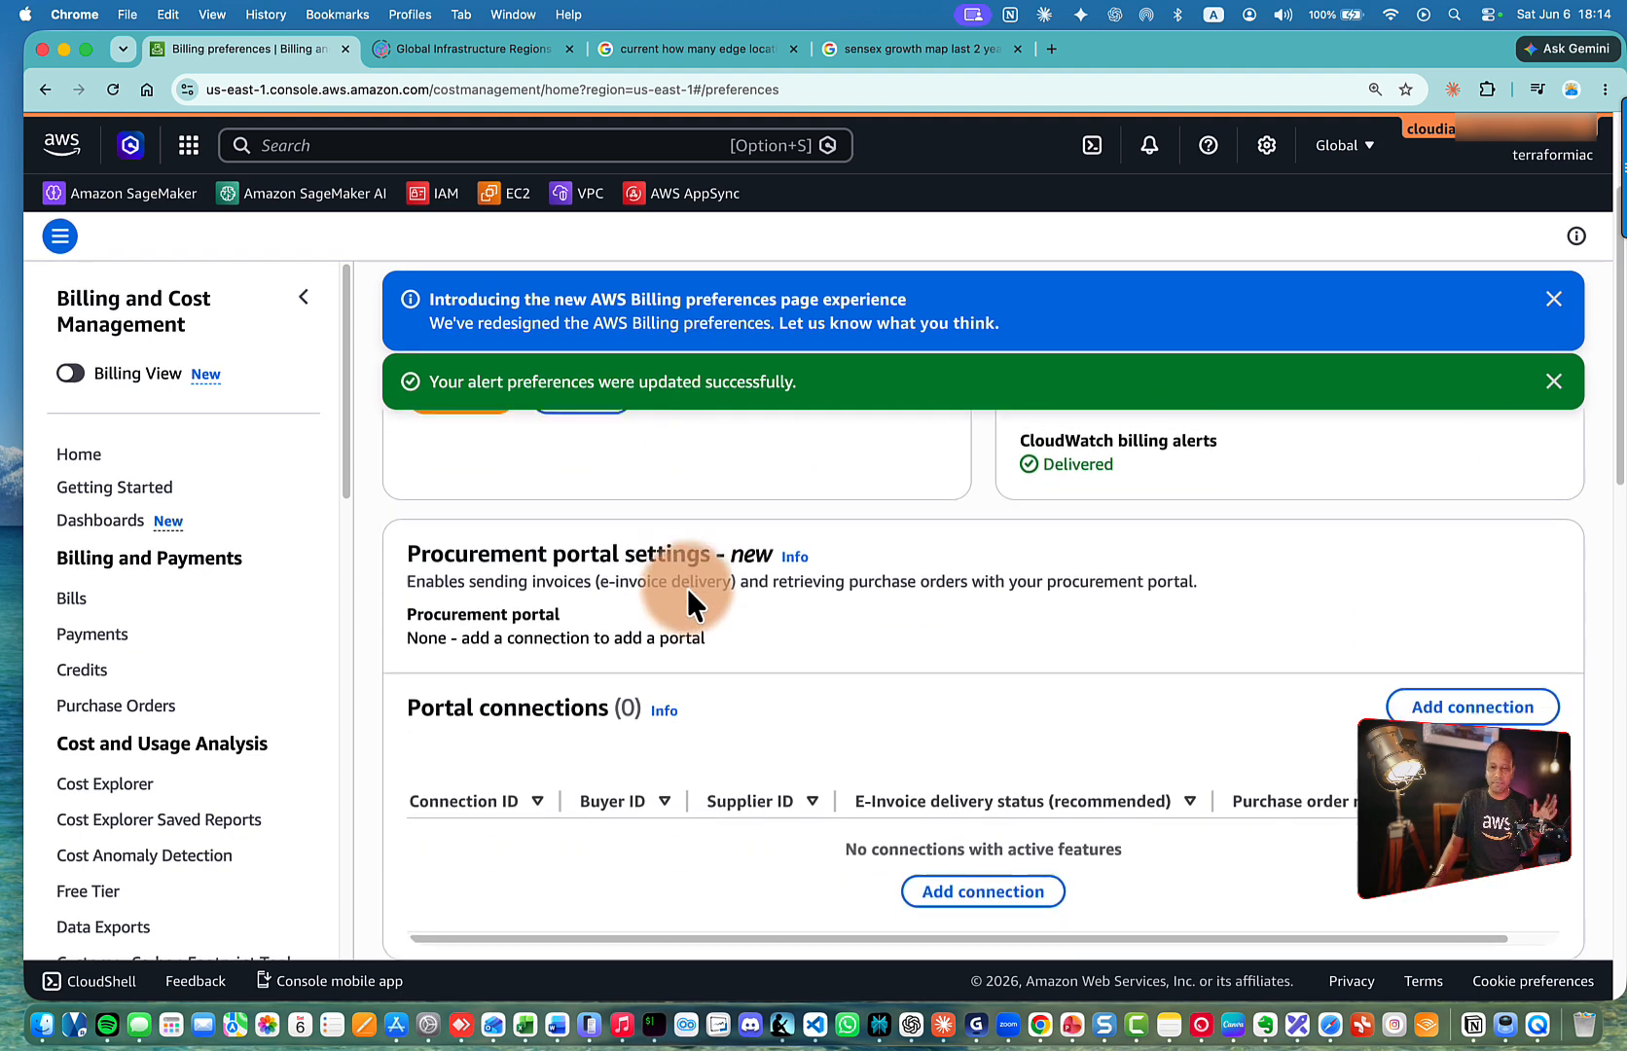
{"action": "scroll", "coordinate": [686, 595], "scroll_direction": "up", "scroll_amount": 5}
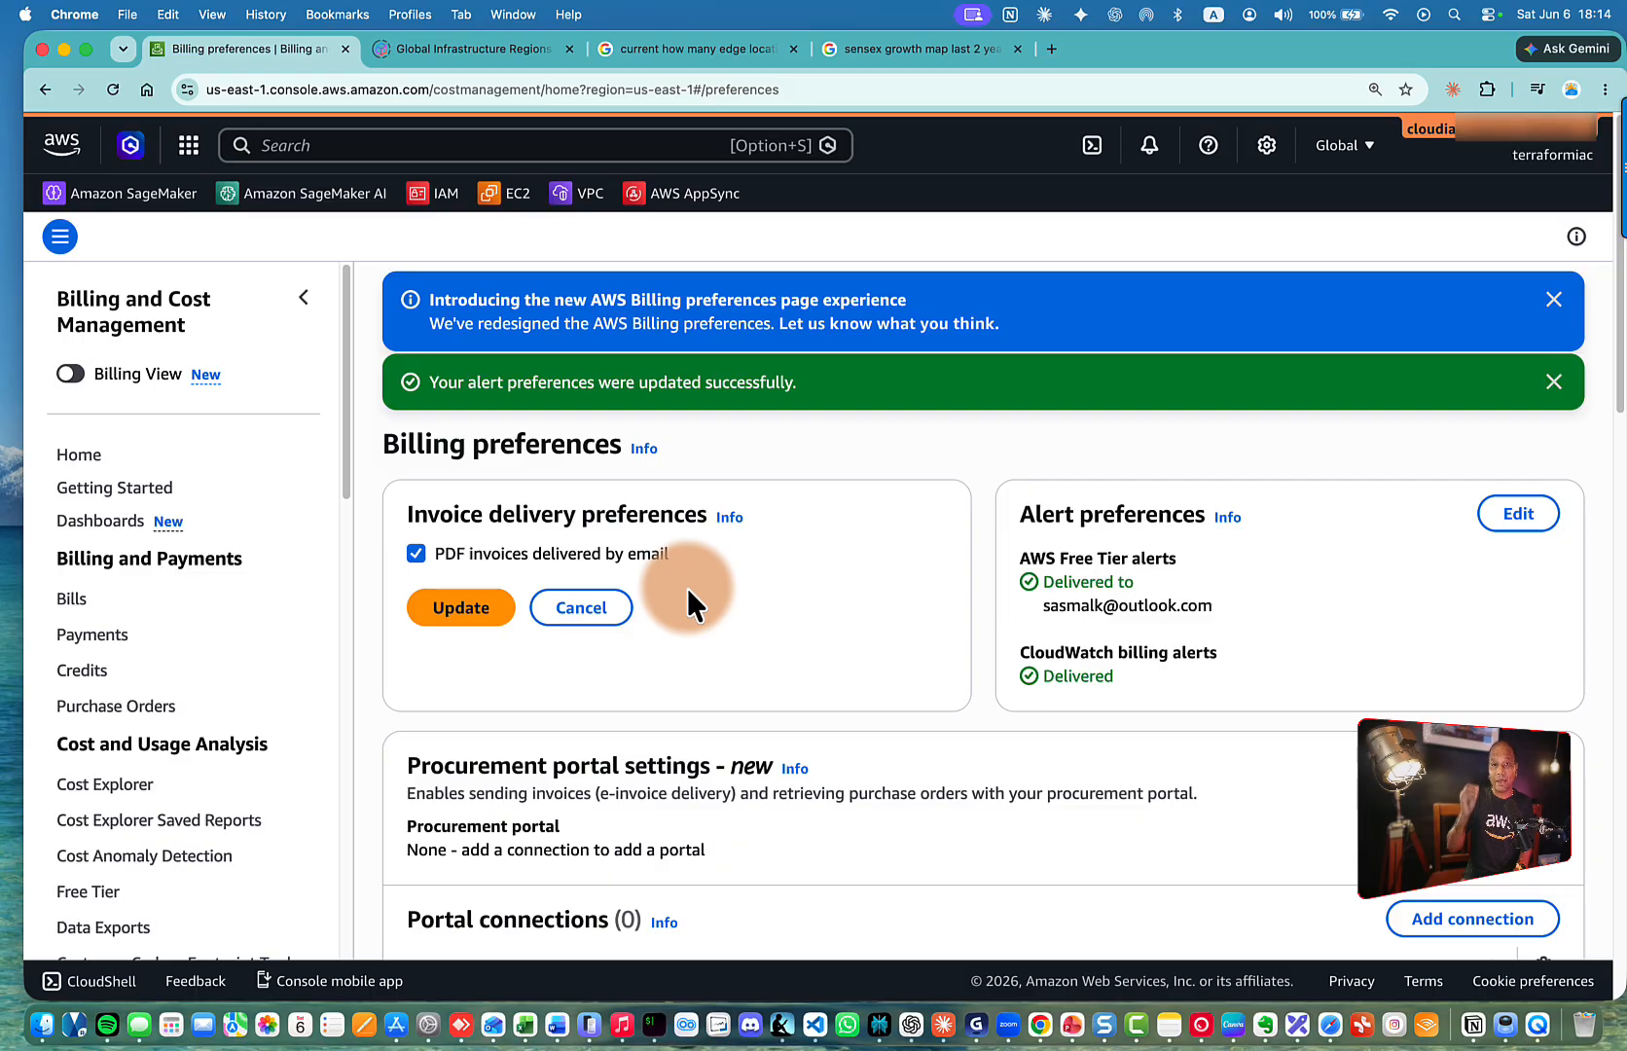